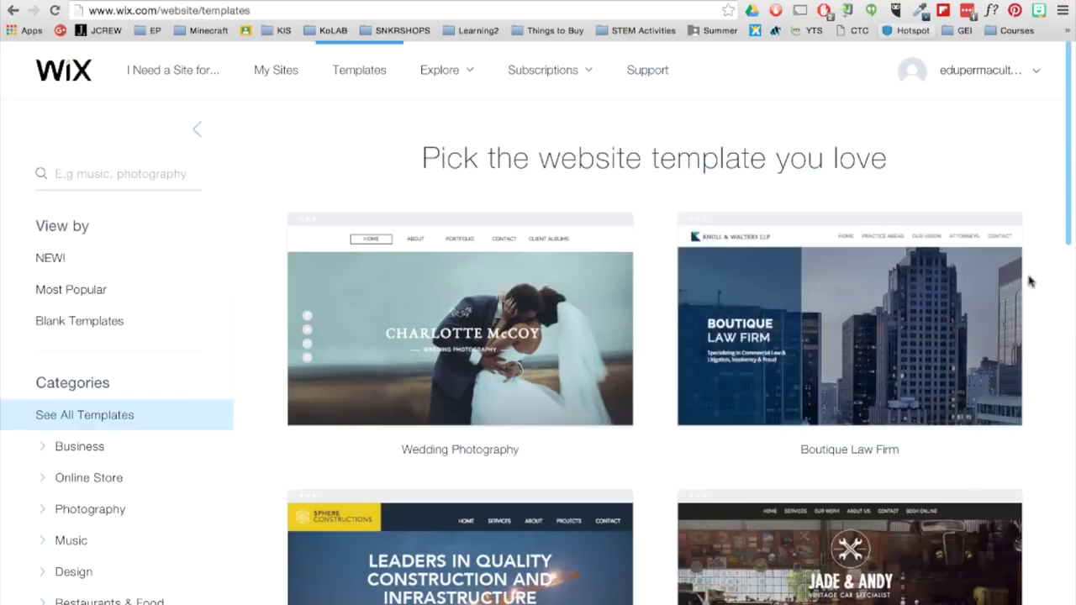
# Browse the website template gallery and open the preview of the Social Media Agency template
pyautogui.scroll(-15, 1030, 282)
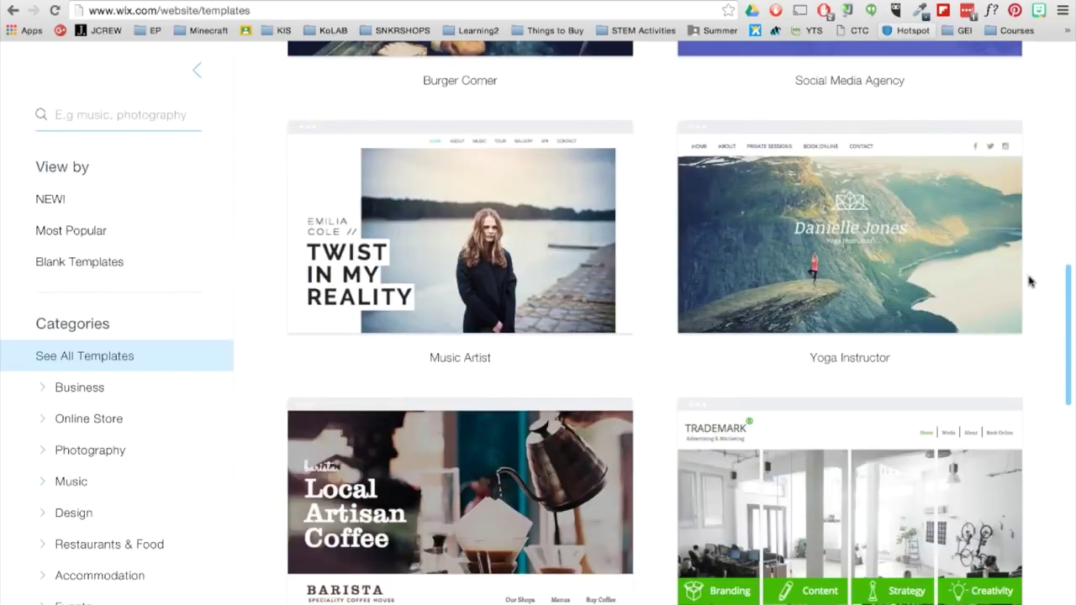
pyautogui.scroll(-3, 1030, 282)
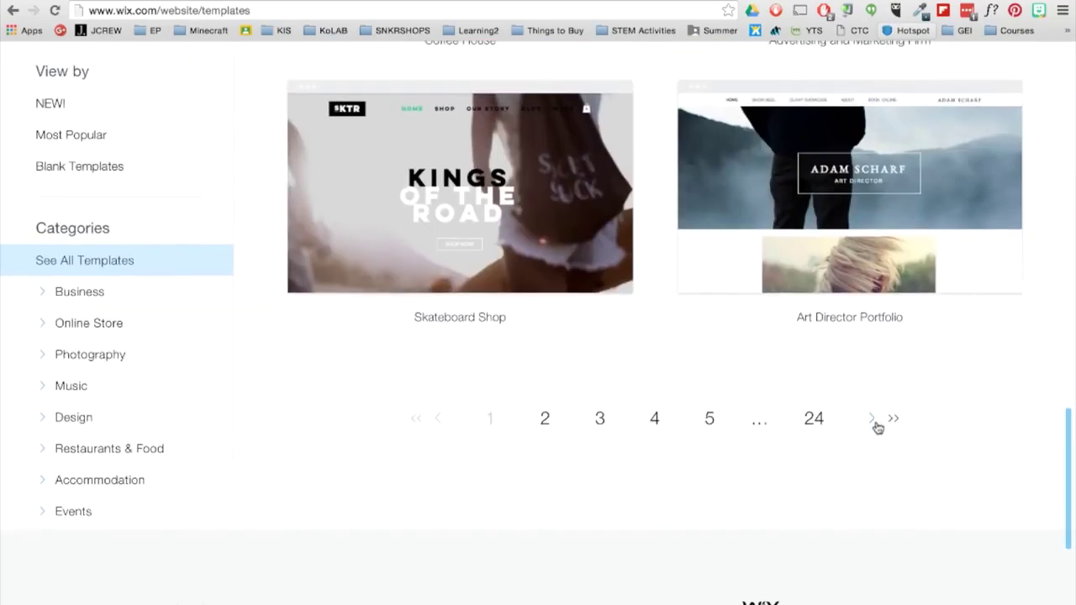
pyautogui.scroll(10, 876, 426)
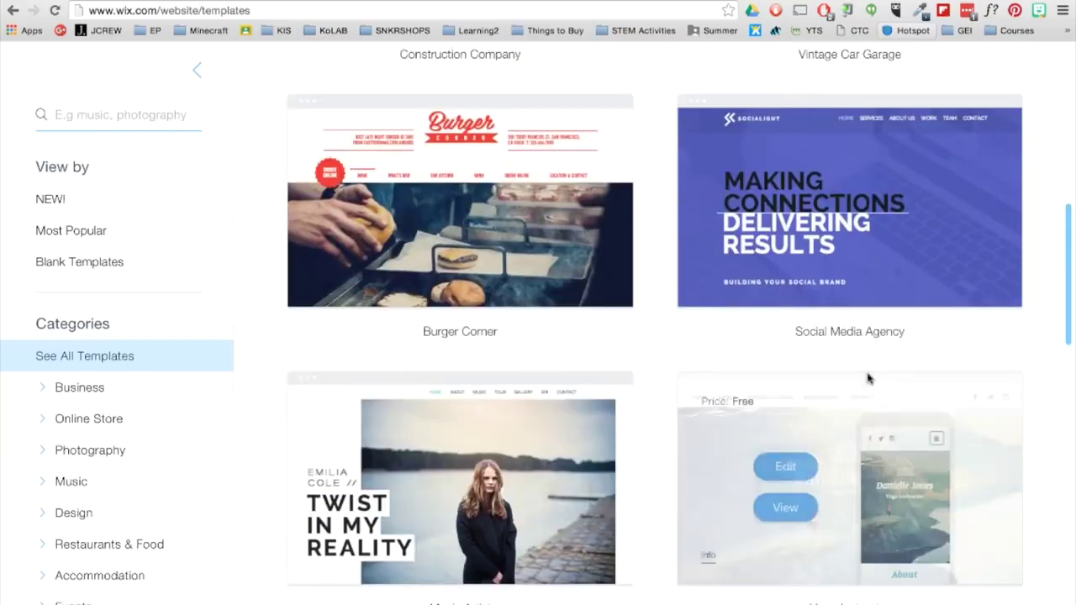
pyautogui.click(796, 232)
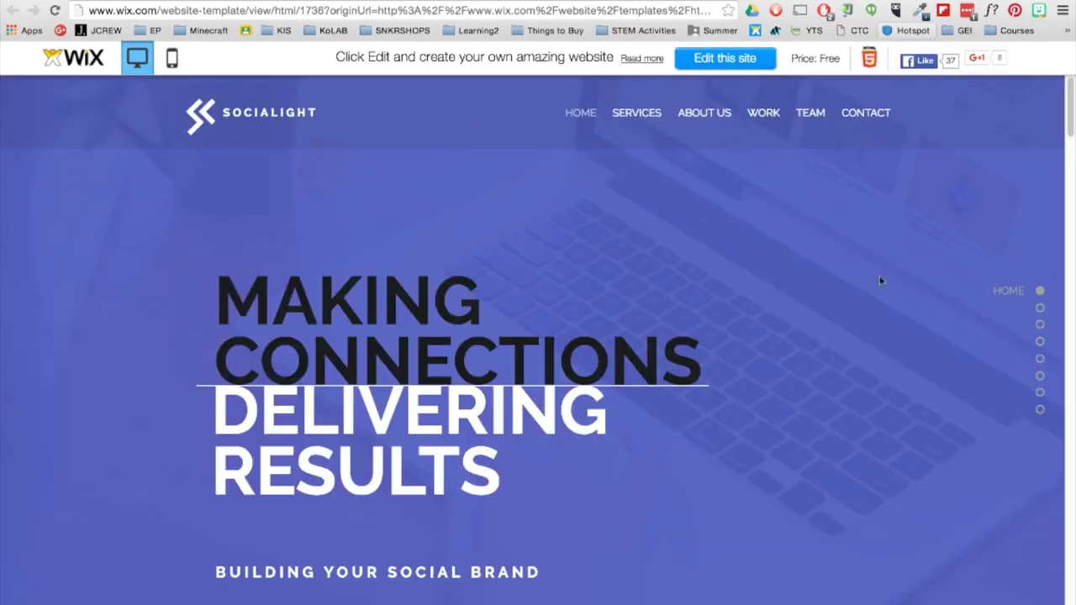
# Check the Work, Contact and Home sections of the previewed template, and open the template for editing
pyautogui.click(1041, 343)
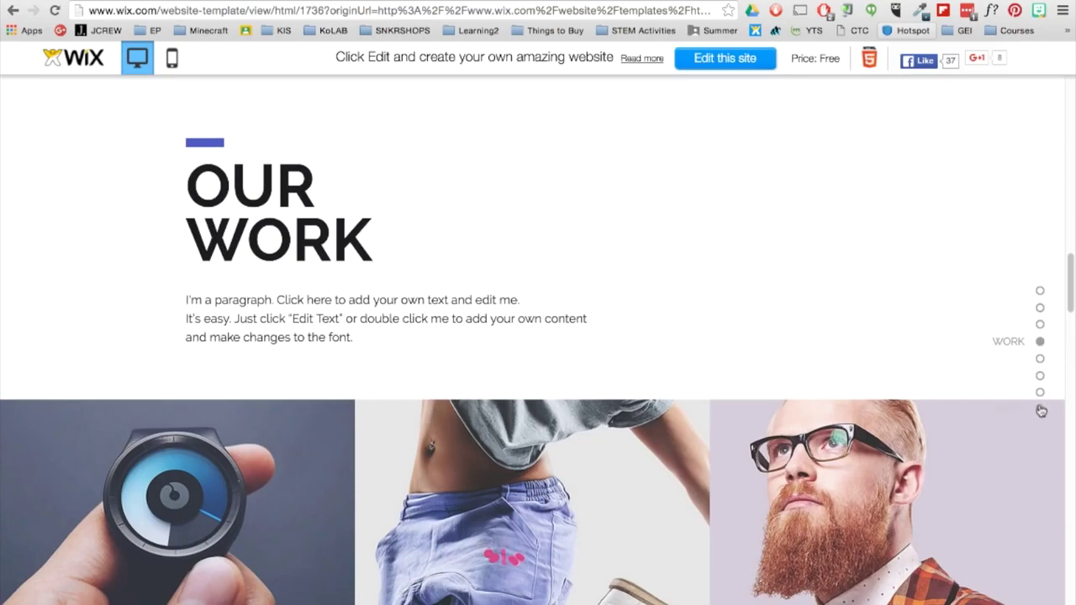
pyautogui.click(1040, 410)
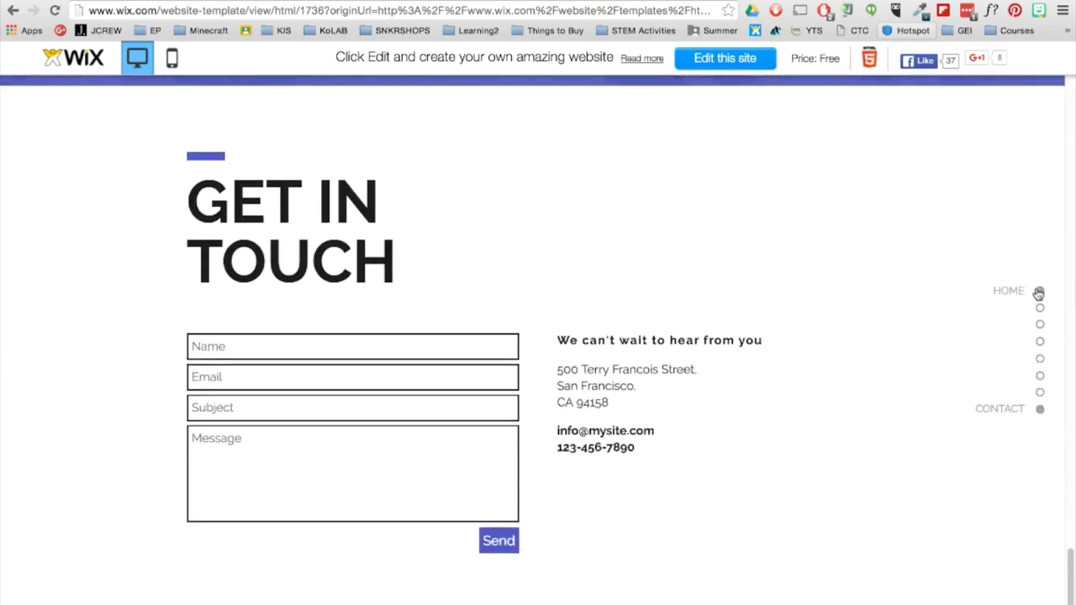
pyautogui.click(1039, 291)
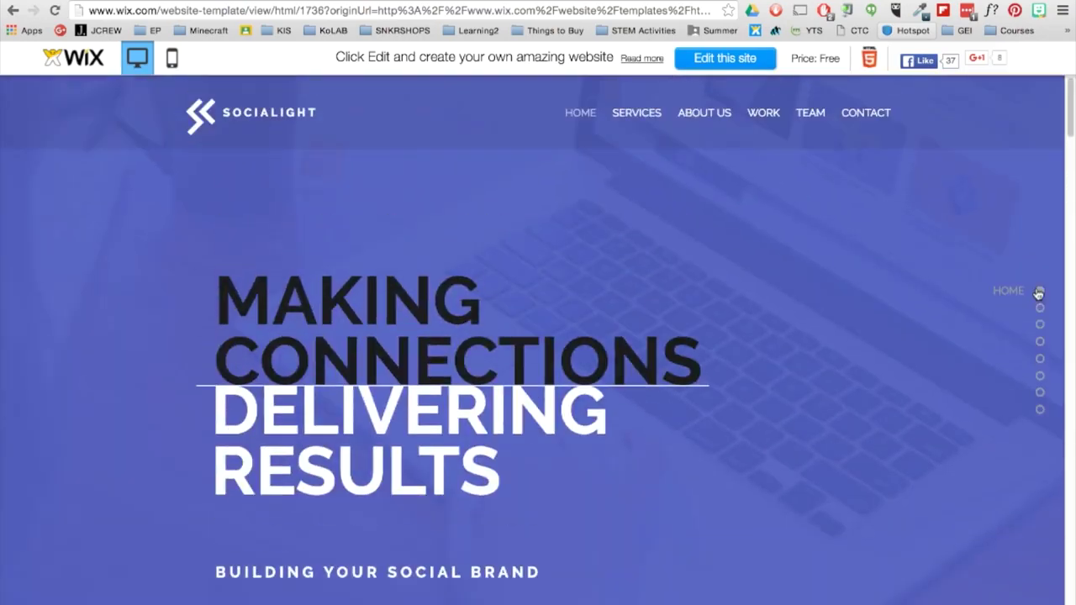
pyautogui.click(766, 62)
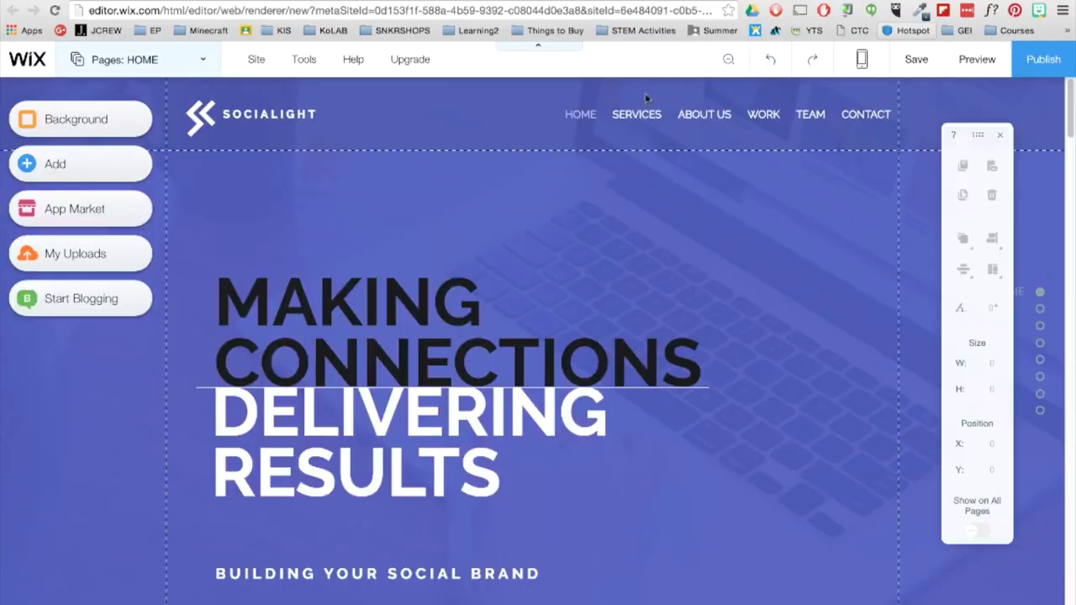
# Try moving the MAKING CONNECTIONS heading up and away from the margin, and undo the move
pyautogui.click(412, 319)
pyautogui.moveTo(412, 318); pyautogui.dragTo(492, 288)
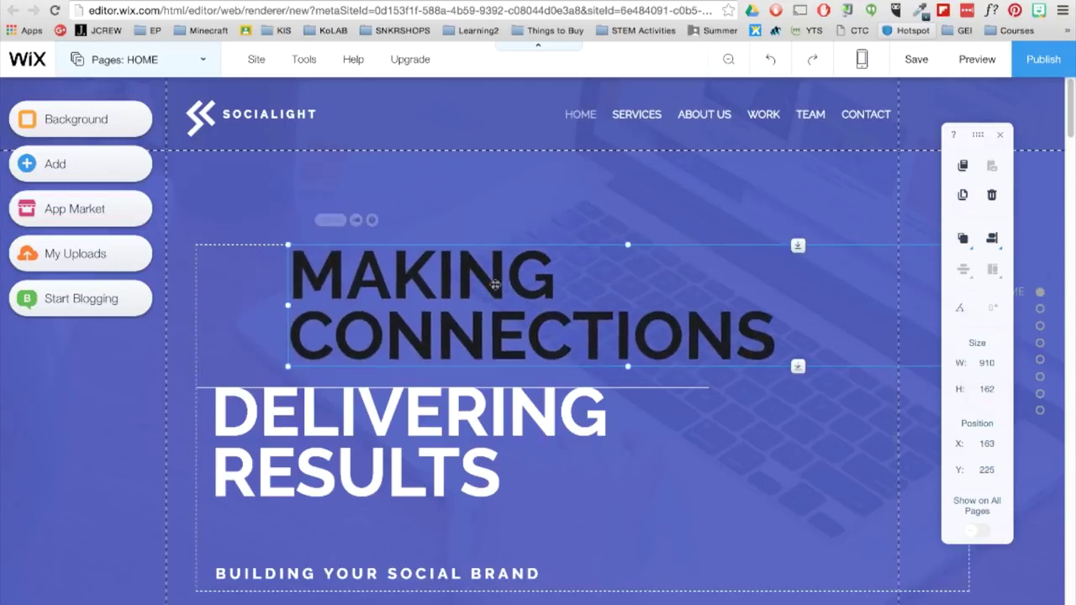
pyautogui.click(767, 65)
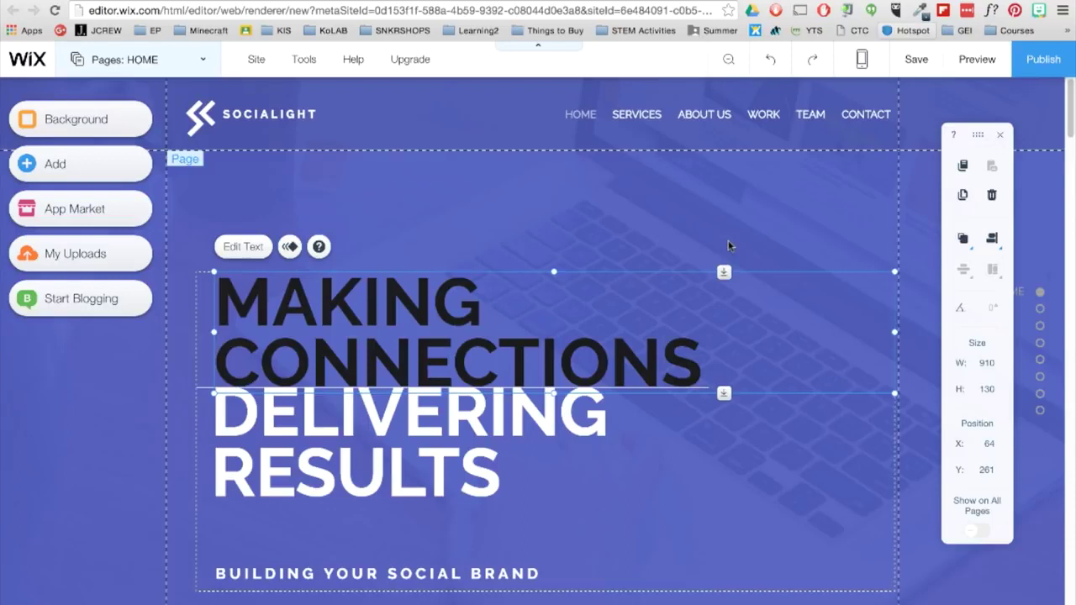
# Review the Home page's design options and the color choices for the page background
pyautogui.click(464, 197)
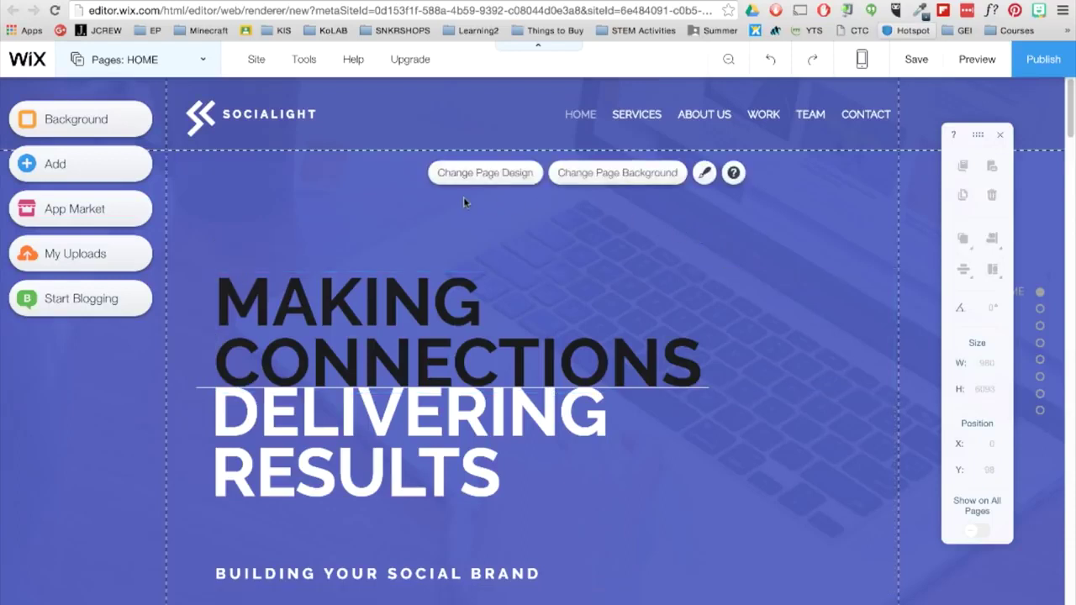
pyautogui.click(472, 175)
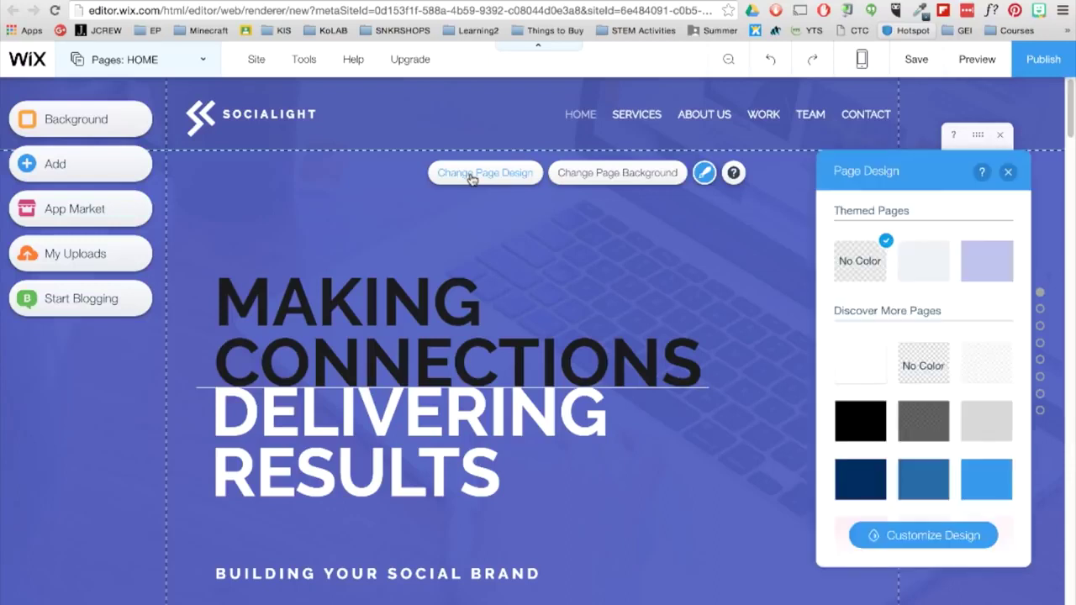
pyautogui.click(578, 176)
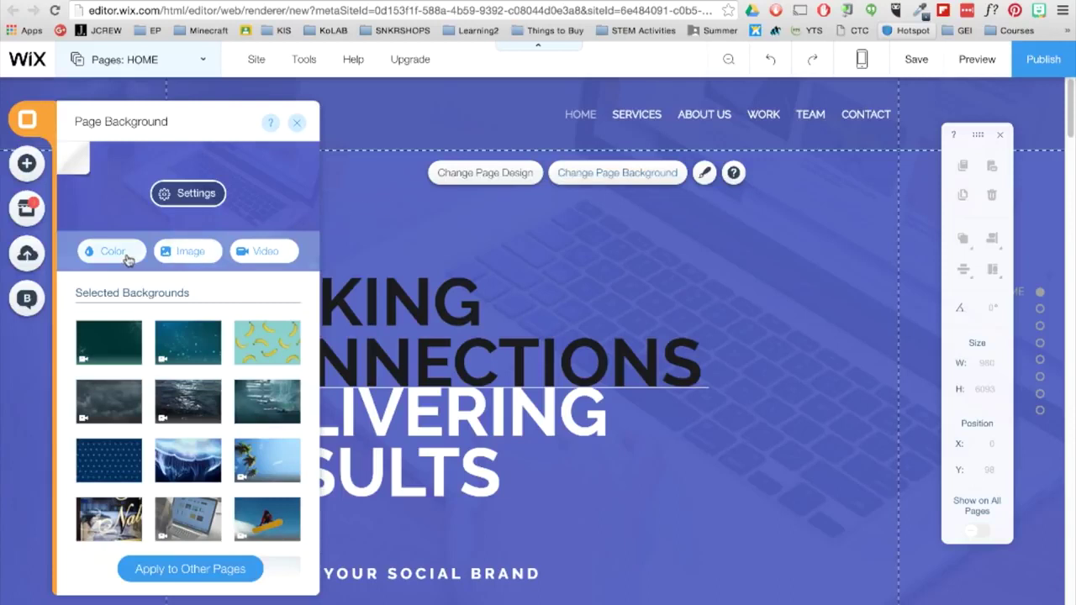
pyautogui.click(97, 251)
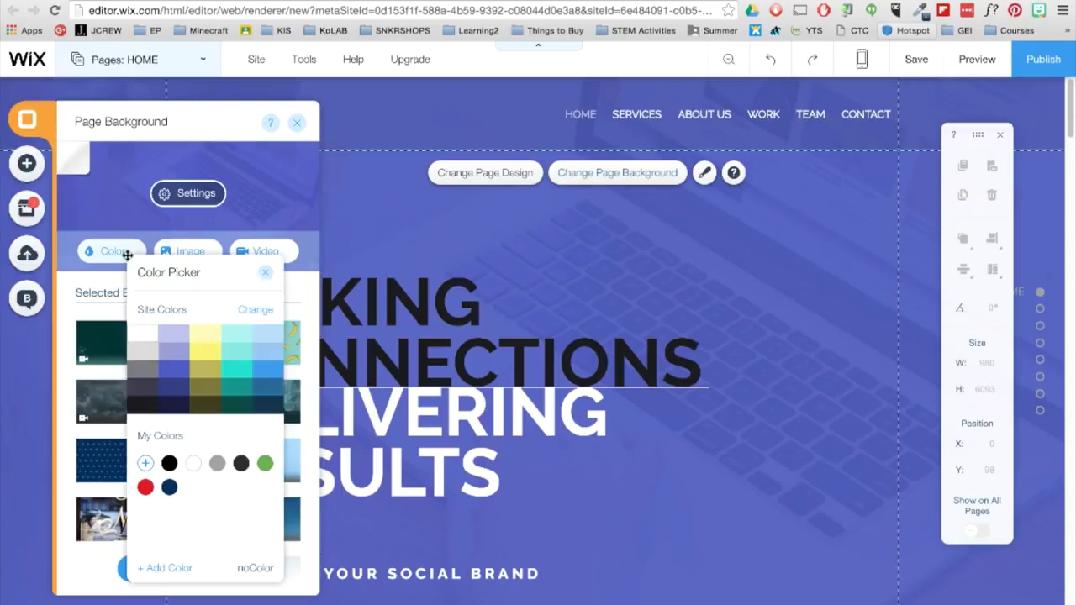
# Look through the Free from Wix and Bigstock background image collections, and close the image chooser
pyautogui.click(209, 252)
pyautogui.click(209, 252)
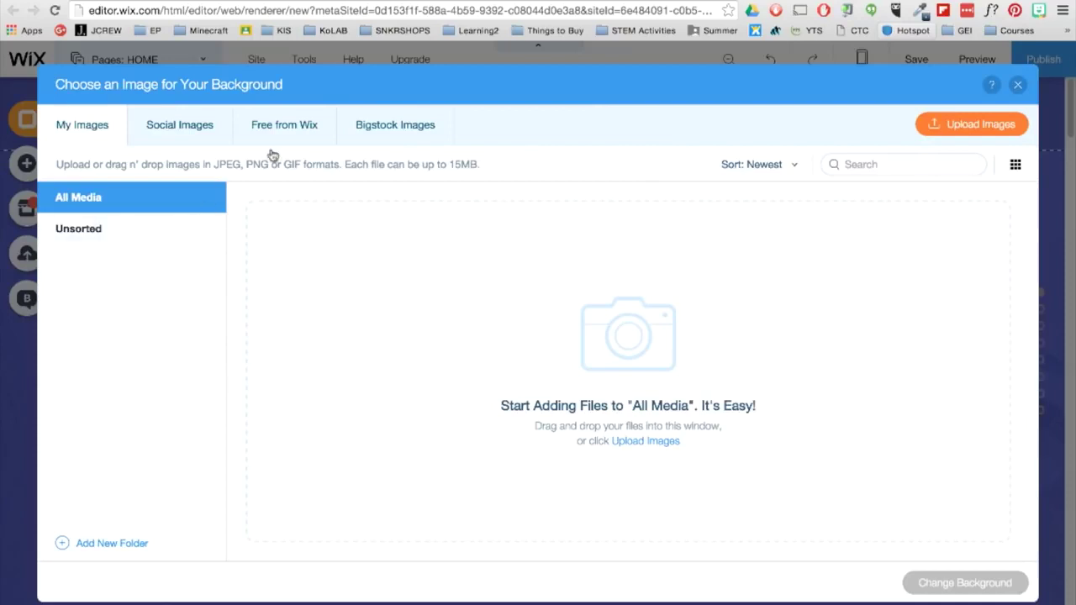
pyautogui.click(320, 132)
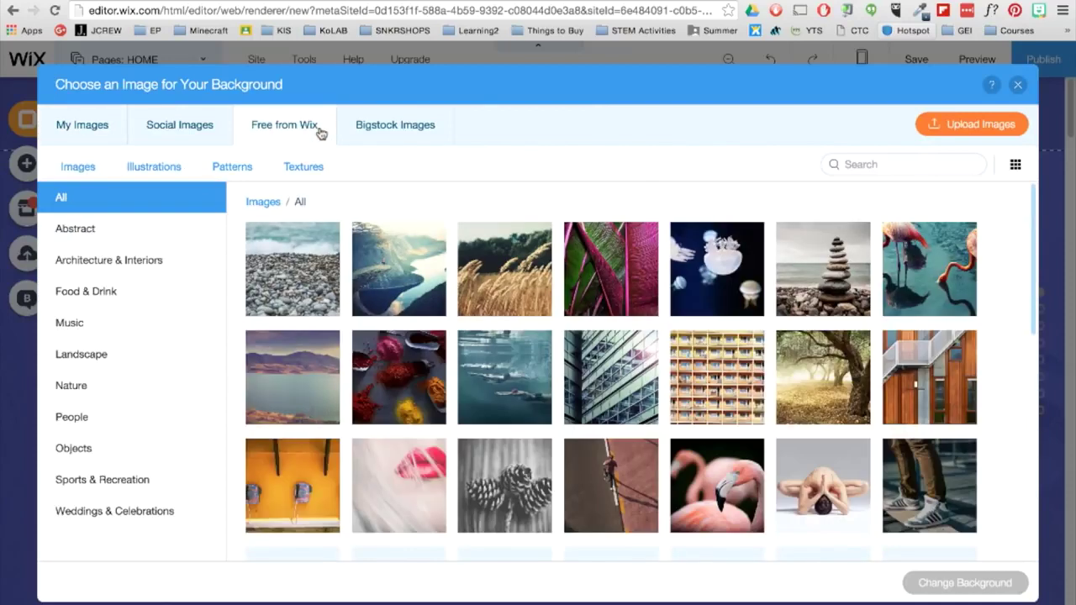
pyautogui.click(389, 129)
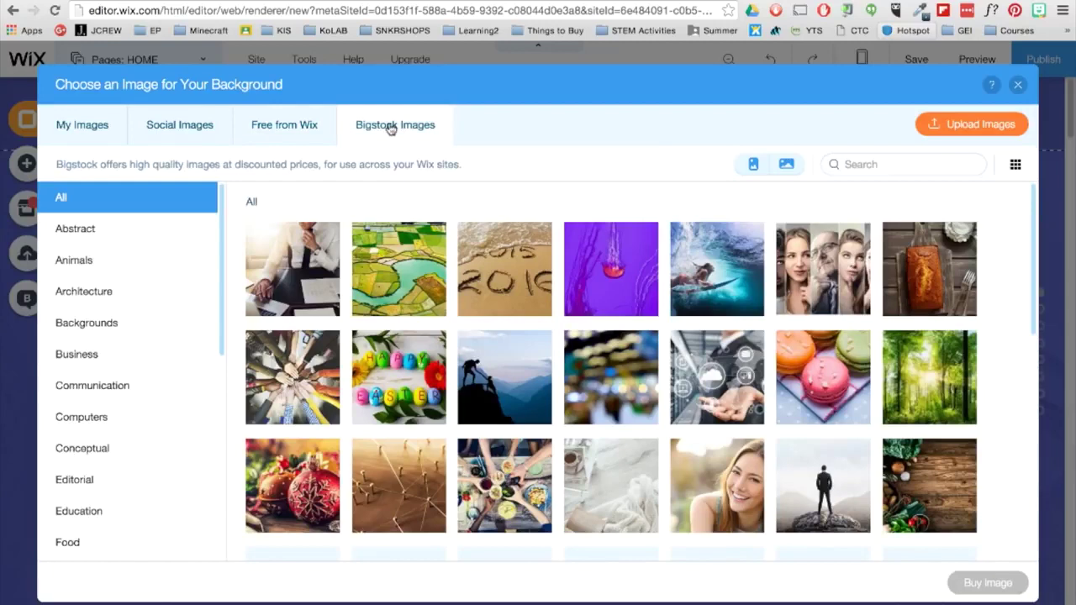
pyautogui.click(1019, 85)
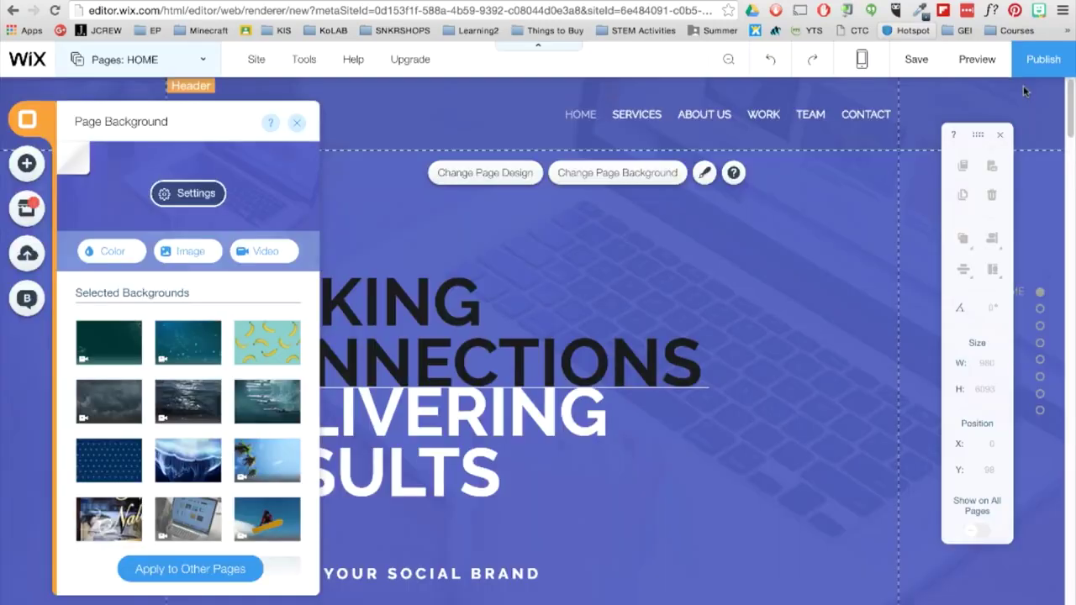
# Upload the video Wix Background - Students working 2.mp4 from Documents and set it as the Home page background
pyautogui.click(277, 252)
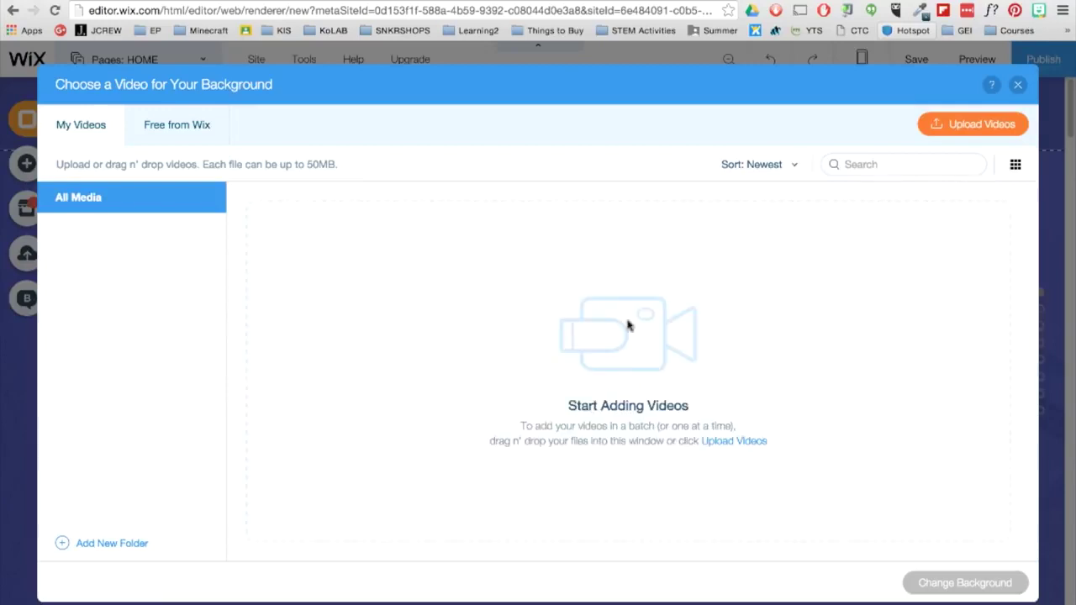
pyautogui.click(1017, 128)
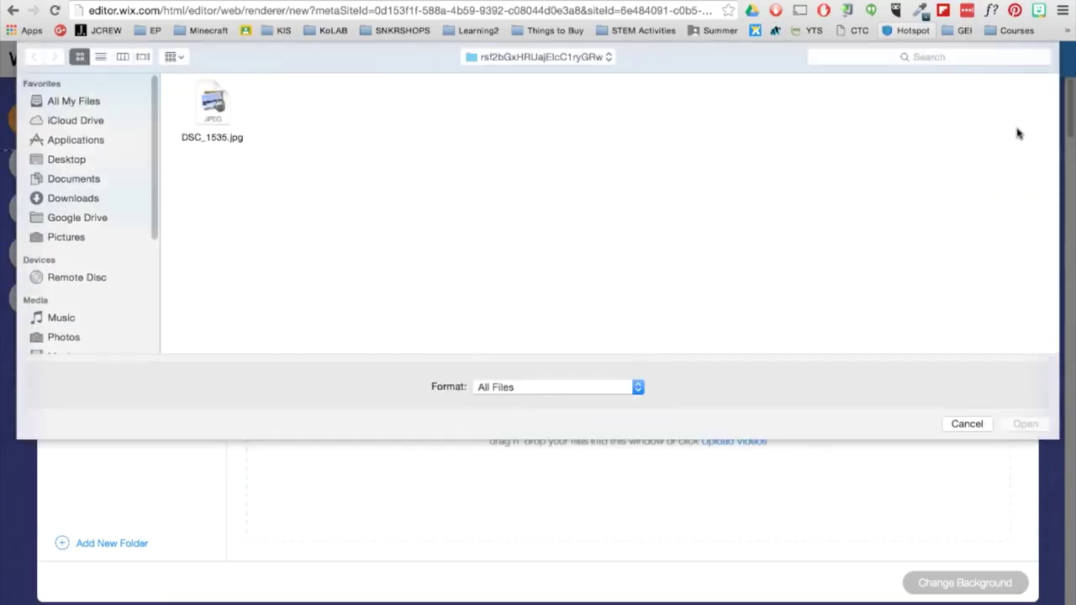
pyautogui.click(78, 180)
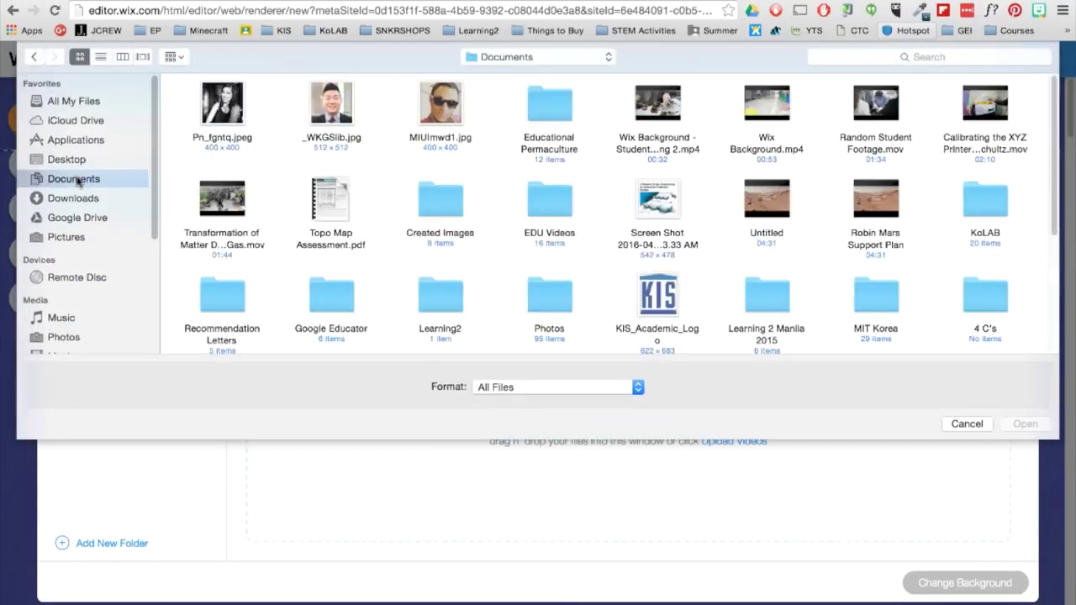
pyautogui.click(637, 152)
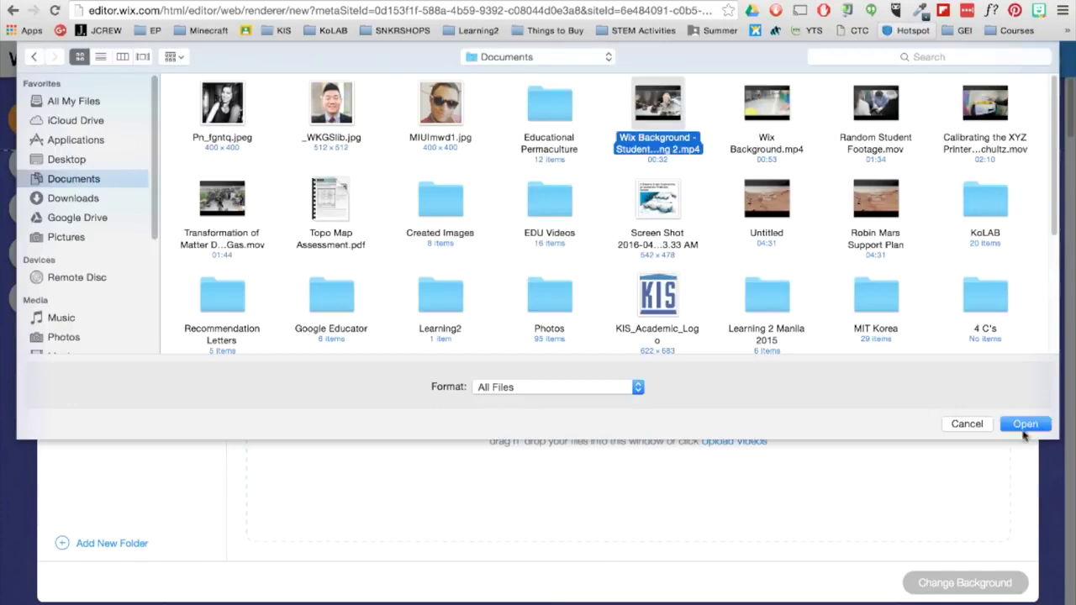
pyautogui.click(1024, 423)
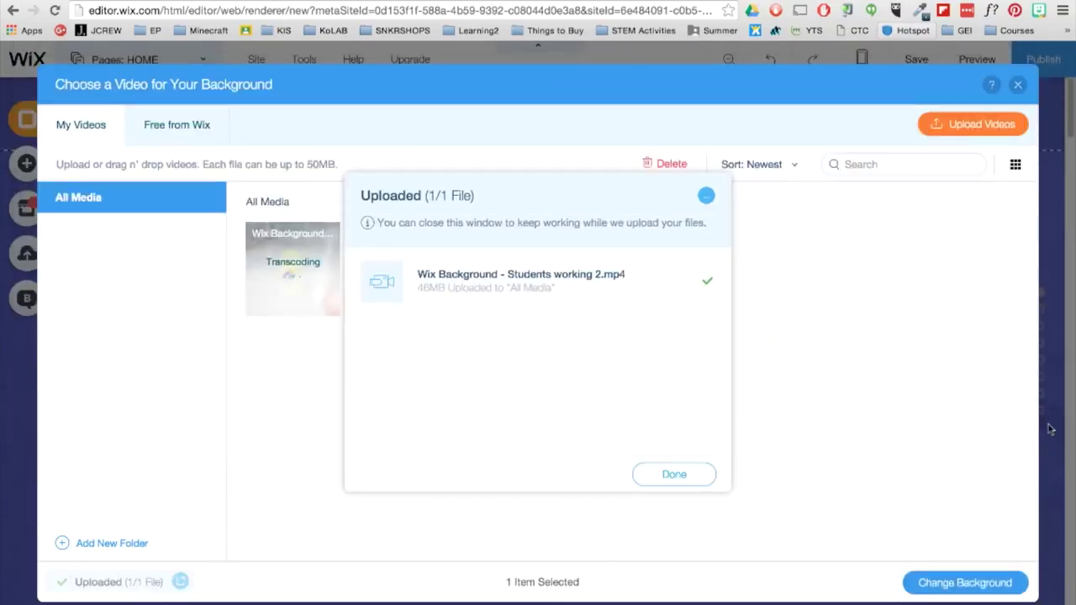
pyautogui.click(646, 474)
pyautogui.click(964, 583)
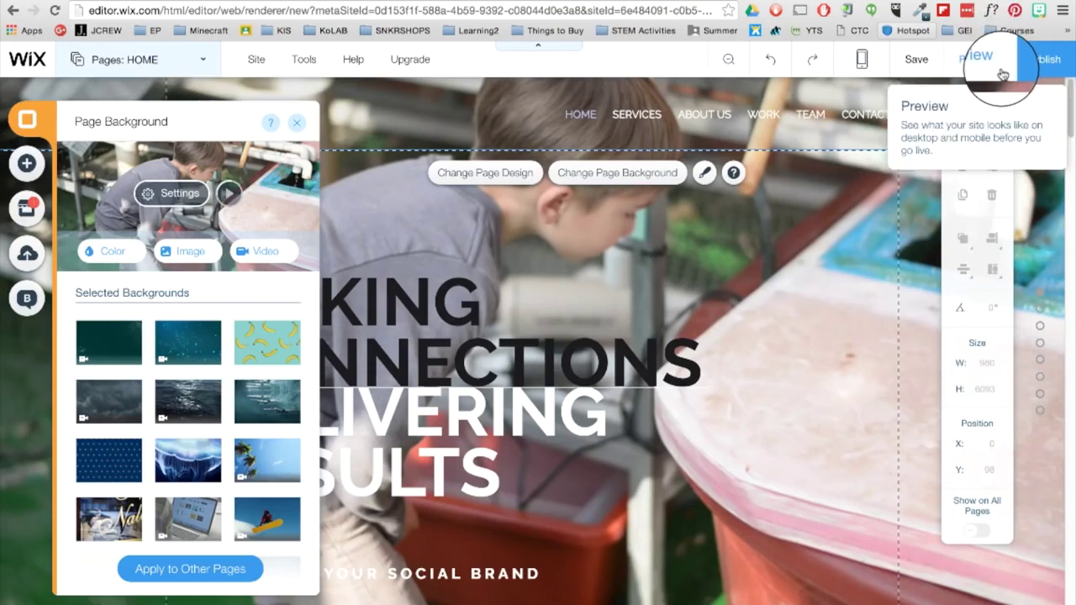
# Preview the page with its video background, return to the editor, and check the page background settings
pyautogui.click(977, 59)
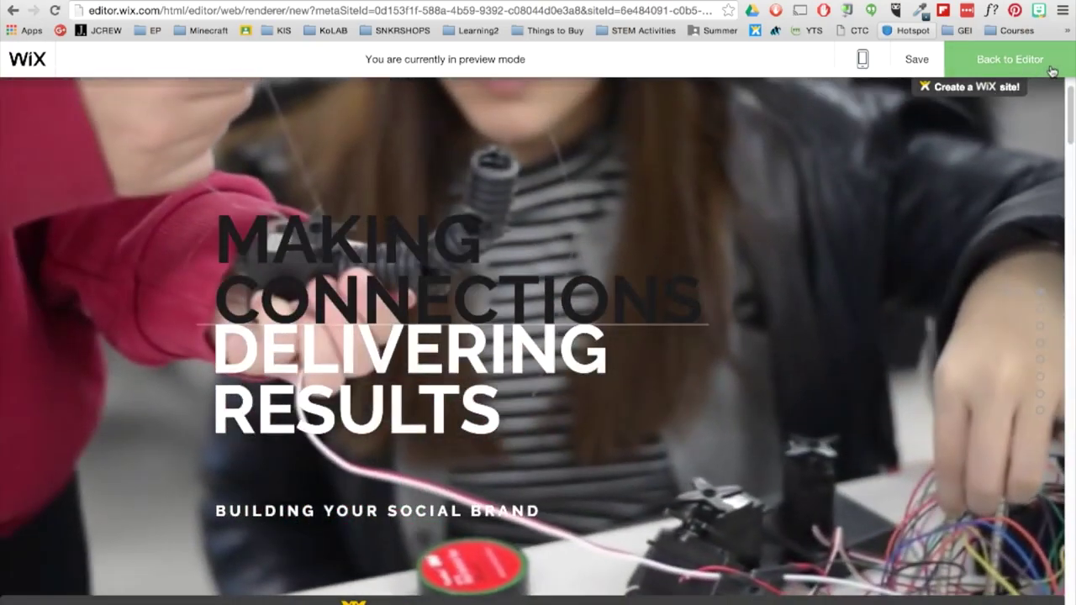
pyautogui.click(1049, 70)
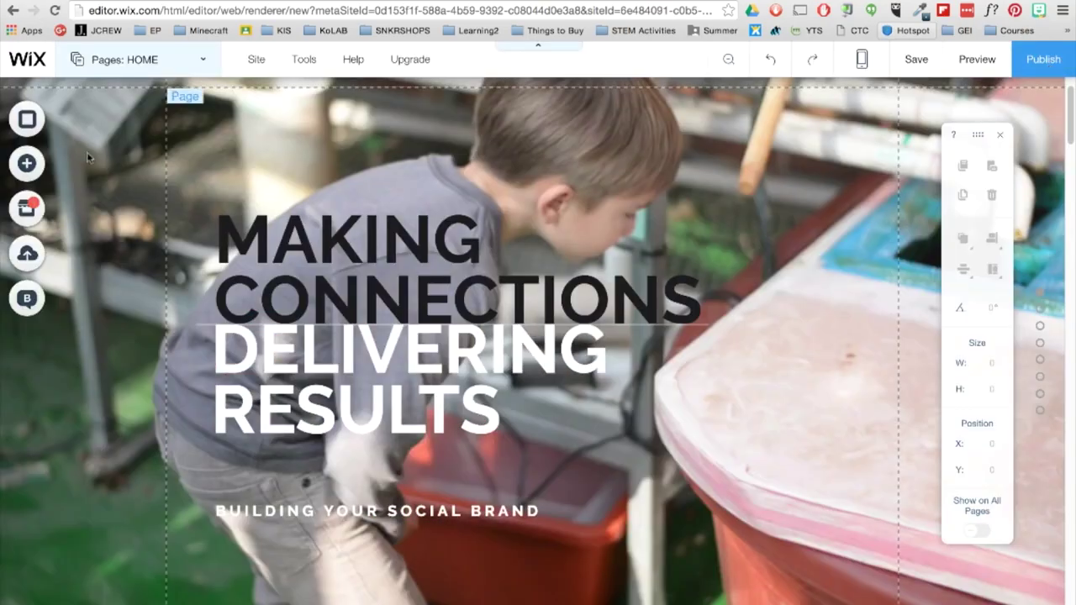
pyautogui.click(41, 122)
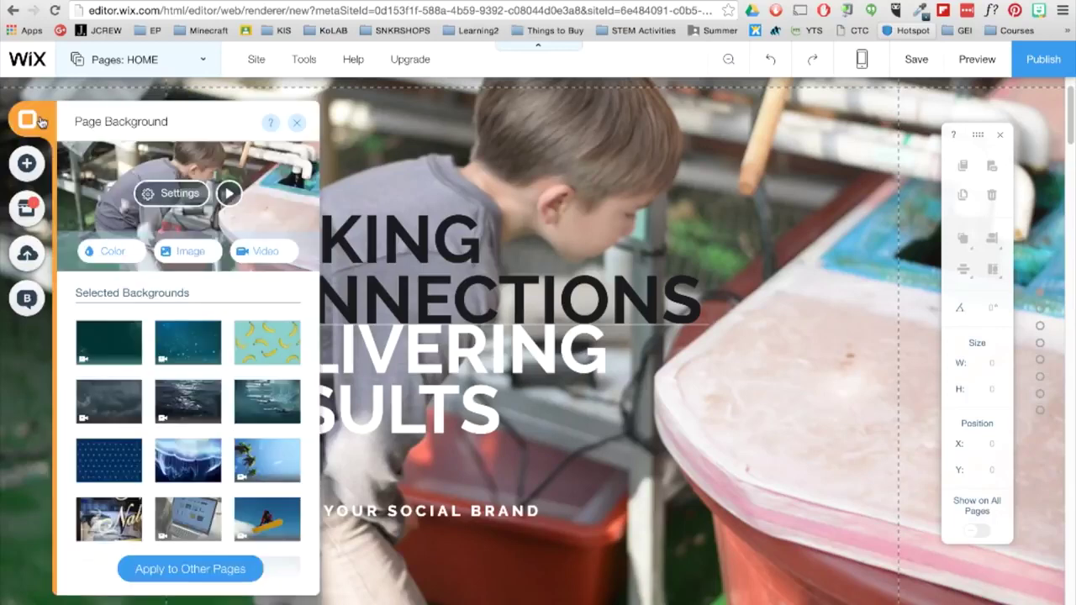
pyautogui.click(296, 124)
# Ungroup the title elements and replace the MAKING CONNECTIONS heading with EDUCATIONAL
pyautogui.click(317, 277)
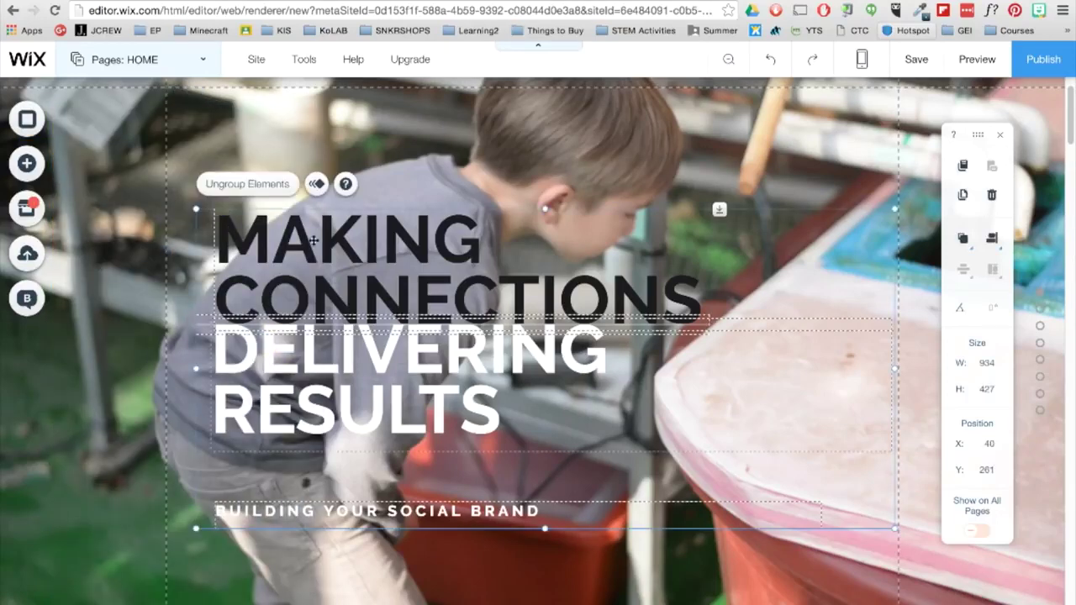
pyautogui.click(275, 191)
pyautogui.click(378, 273)
pyautogui.doubleClick(378, 273)
pyautogui.tripleClick(379, 274)
pyautogui.write('E')
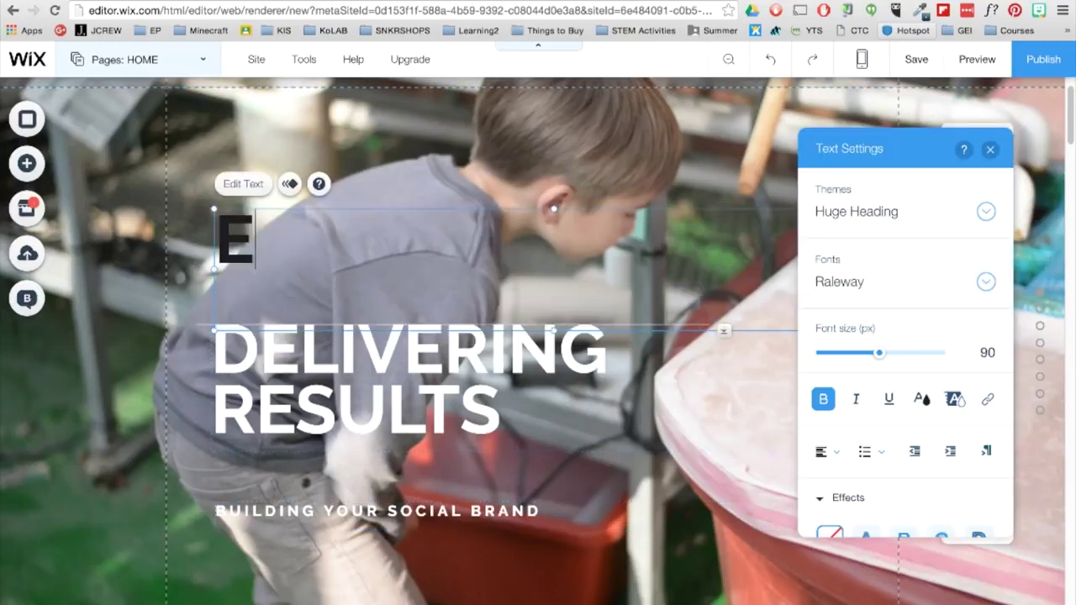
pyautogui.write('DUCATIONAL')
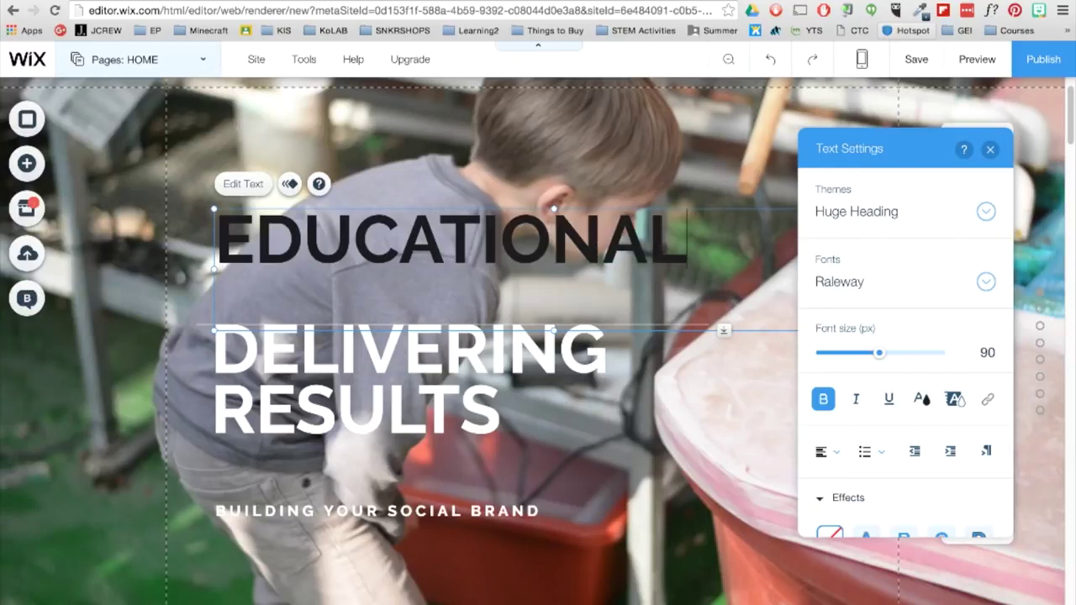
# Reduce the EDUCATIONAL heading's font size, and replace DELIVERING RESULTS with PERMACULTURE at font size 68
pyautogui.hotkey('ctrl', 'a')
pyautogui.click(986, 283)
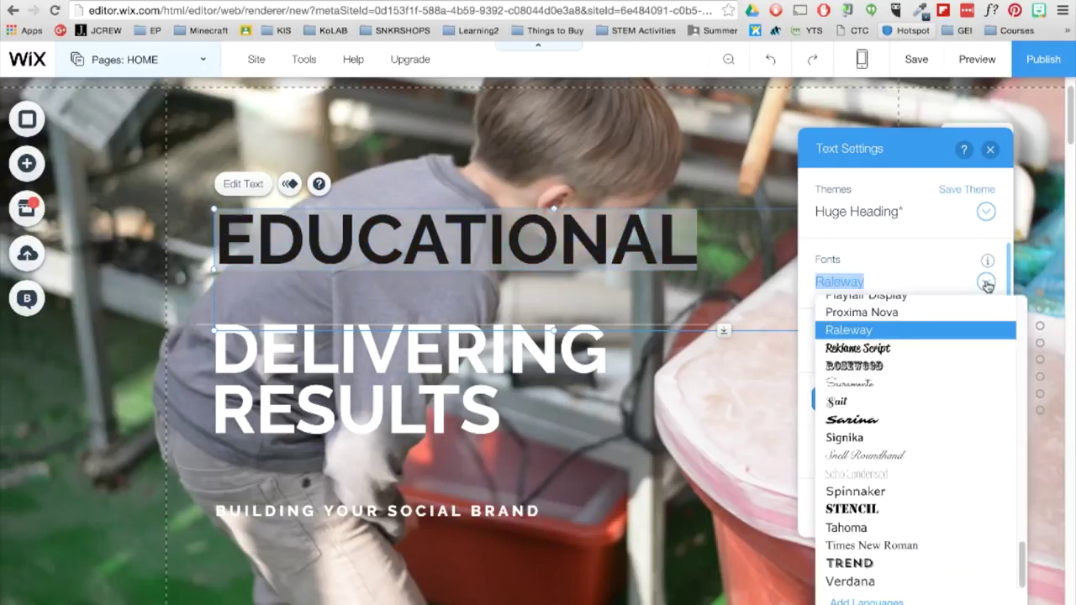
pyautogui.click(986, 283)
pyautogui.moveTo(881, 353); pyautogui.dragTo(580, 290)
pyautogui.click(795, 361)
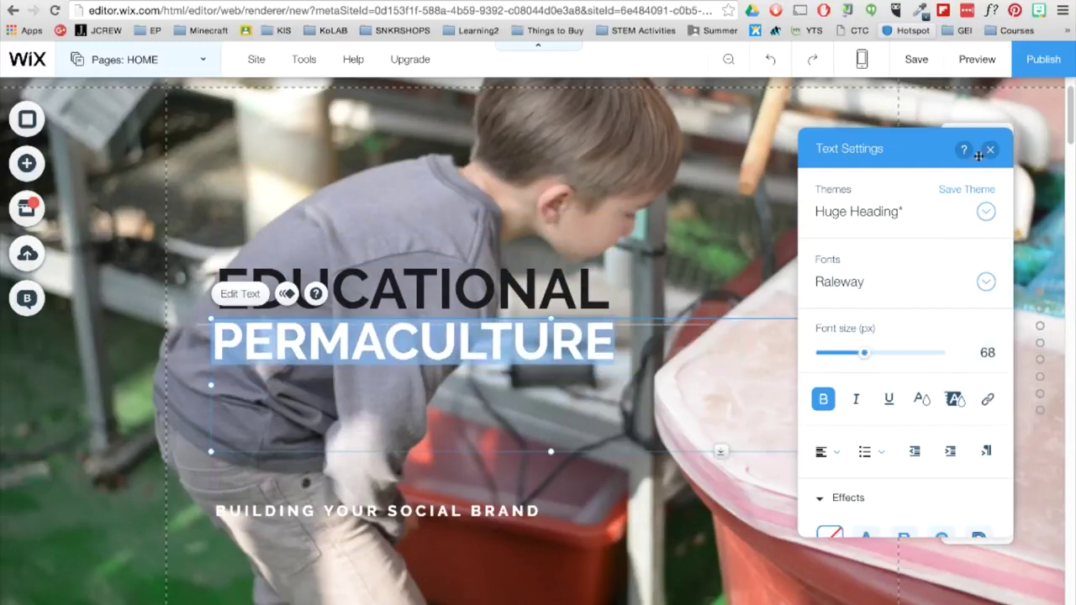
pyautogui.click(989, 150)
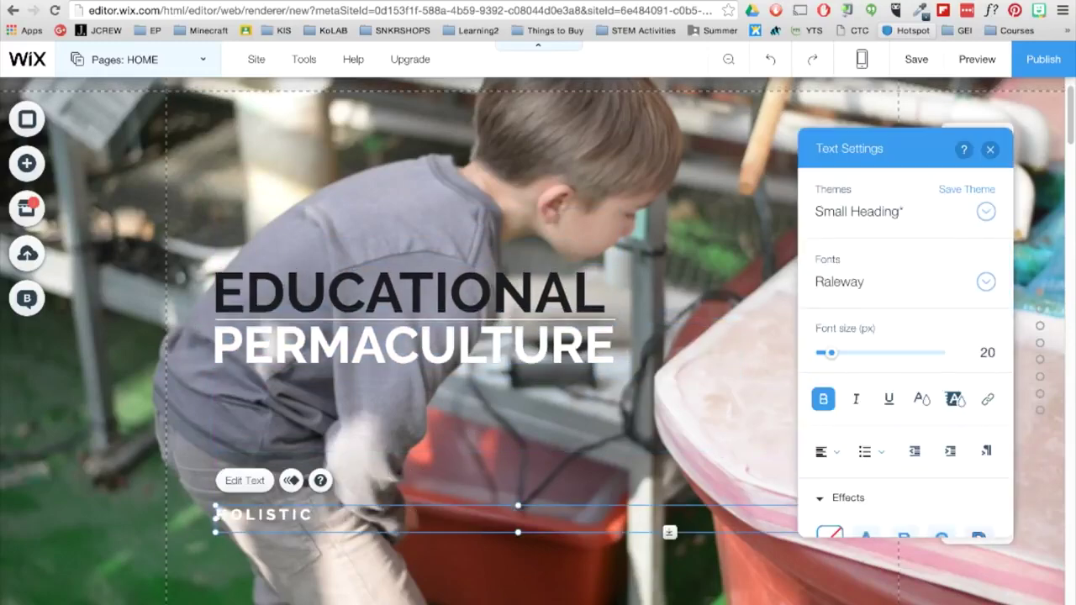
# Change the tagline to HOLISTIC DESIGN APPROACH TO EDUCATION, resize it, and place it directly under PERMACULTURE
pyautogui.moveTo(830, 354); pyautogui.dragTo(828, 357)
pyautogui.moveTo(820, 532); pyautogui.dragTo(638, 528)
pyautogui.click(481, 416)
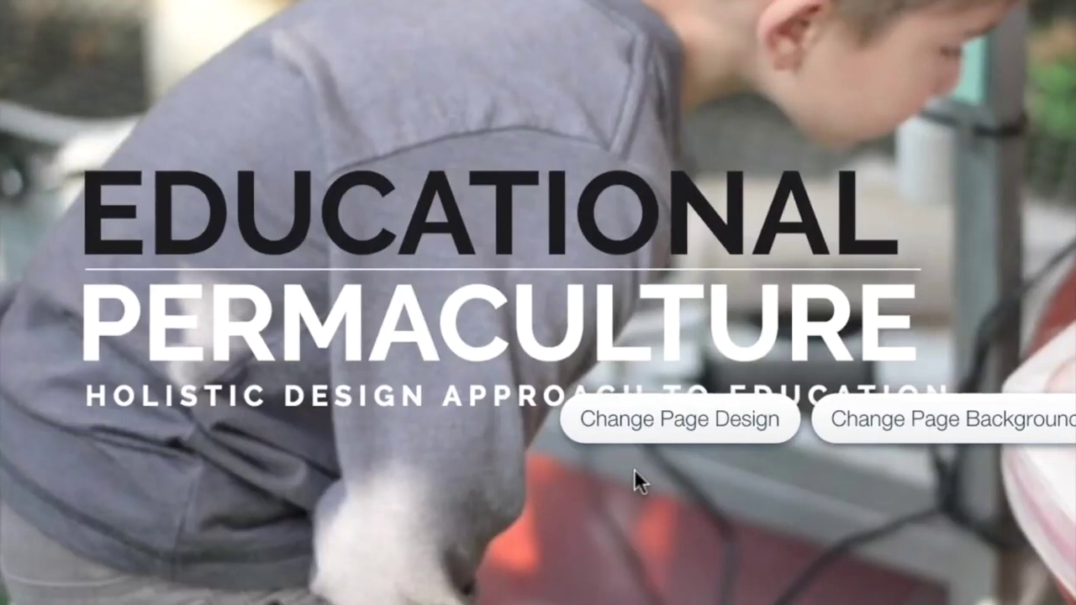
# Group the EDUCATIONAL heading, the divider line, the PERMACULTURE heading and the tagline into one element
pyautogui.click(551, 209)
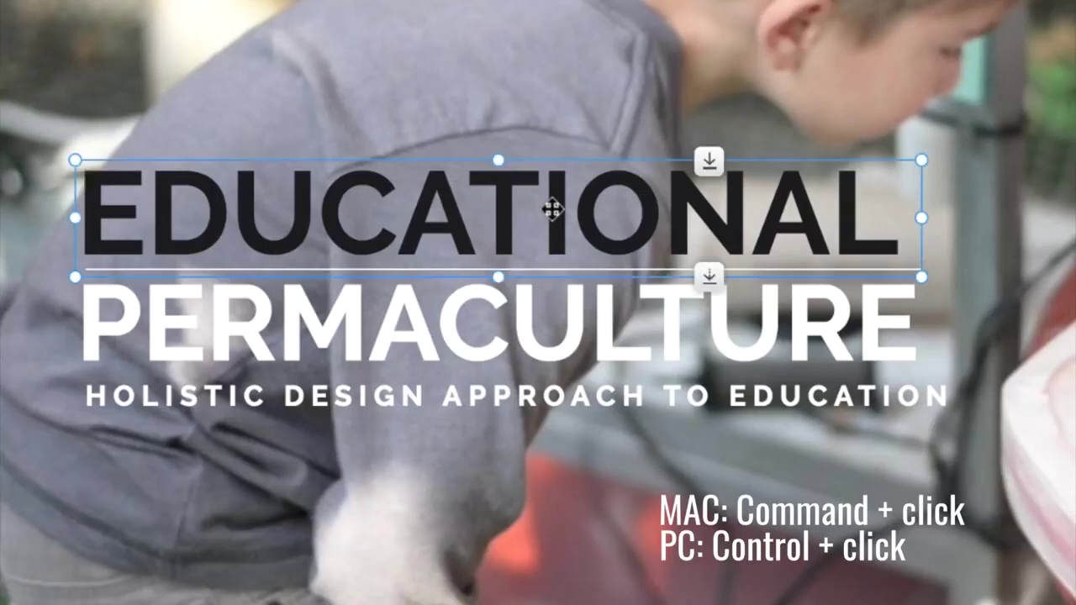
pyautogui.keyDown('ctrl'); pyautogui.click(555, 271); pyautogui.keyUp('ctrl')
pyautogui.keyDown('ctrl'); pyautogui.click(430, 336); pyautogui.keyUp('ctrl')
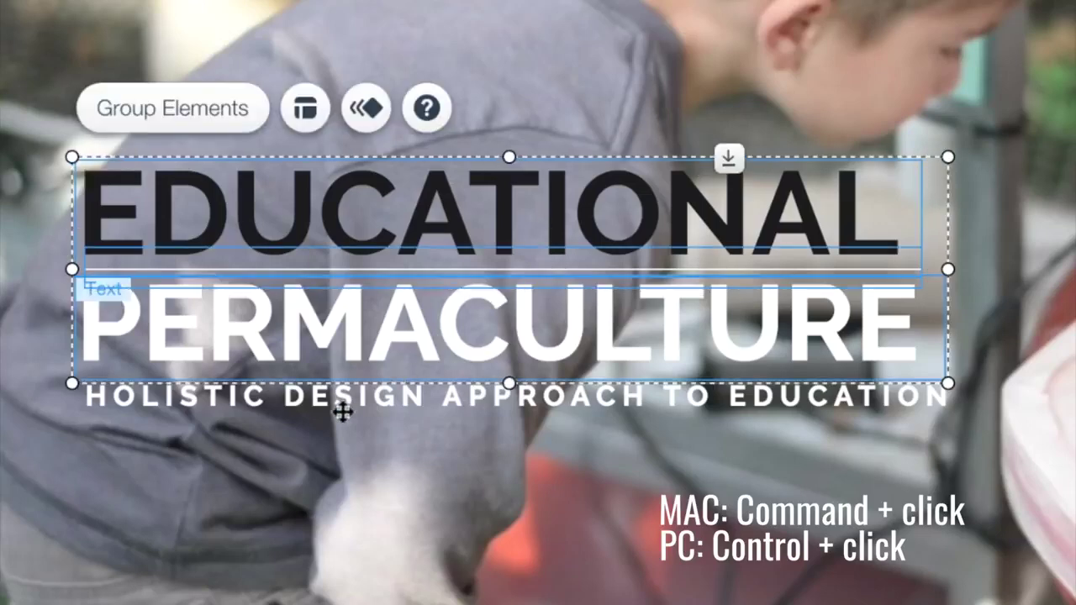
pyautogui.keyDown('ctrl'); pyautogui.click(345, 398); pyautogui.keyUp('ctrl')
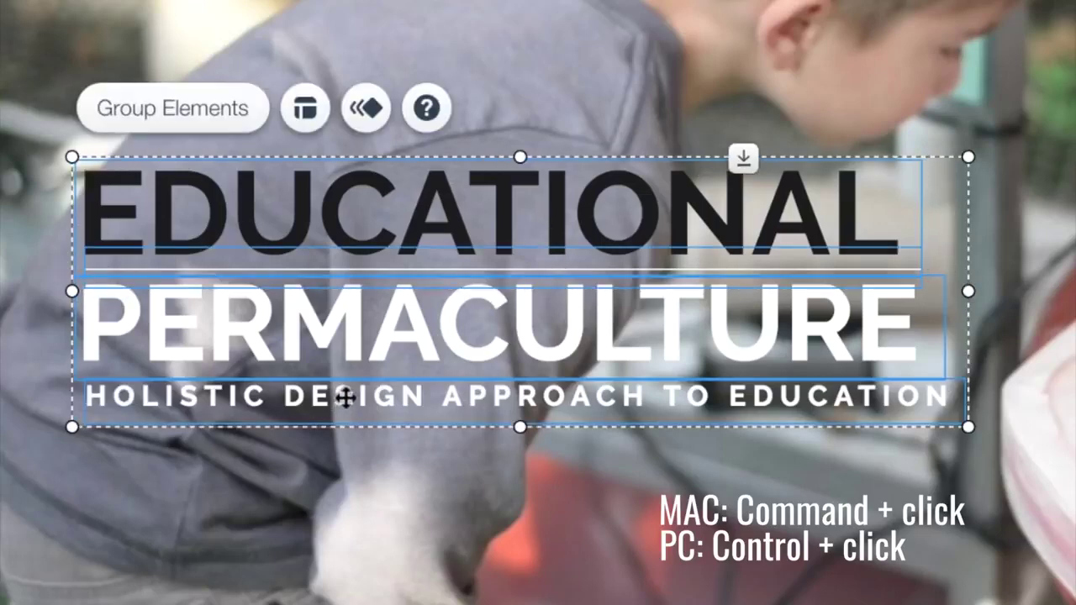
pyautogui.click(192, 122)
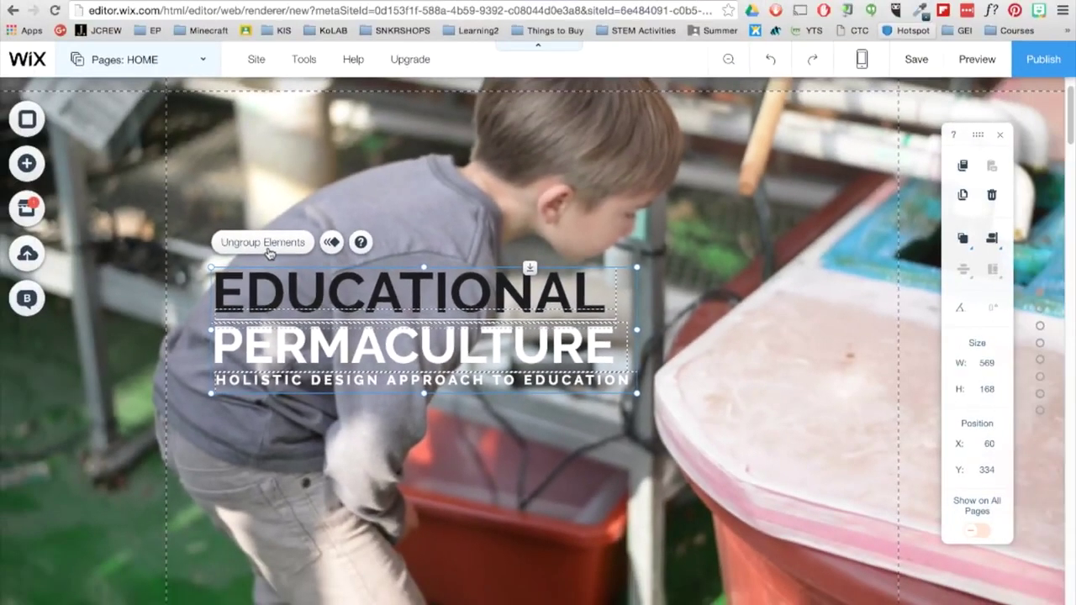
# Apply the Fade-In animation to the title group and move it to about X 382, Y 312
pyautogui.click(331, 242)
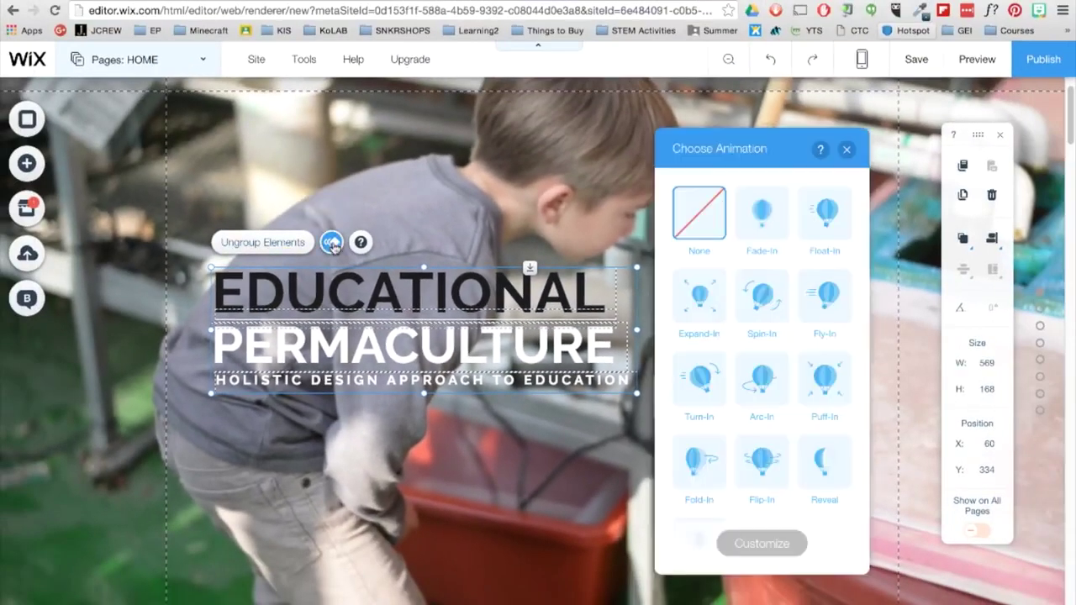
pyautogui.click(763, 217)
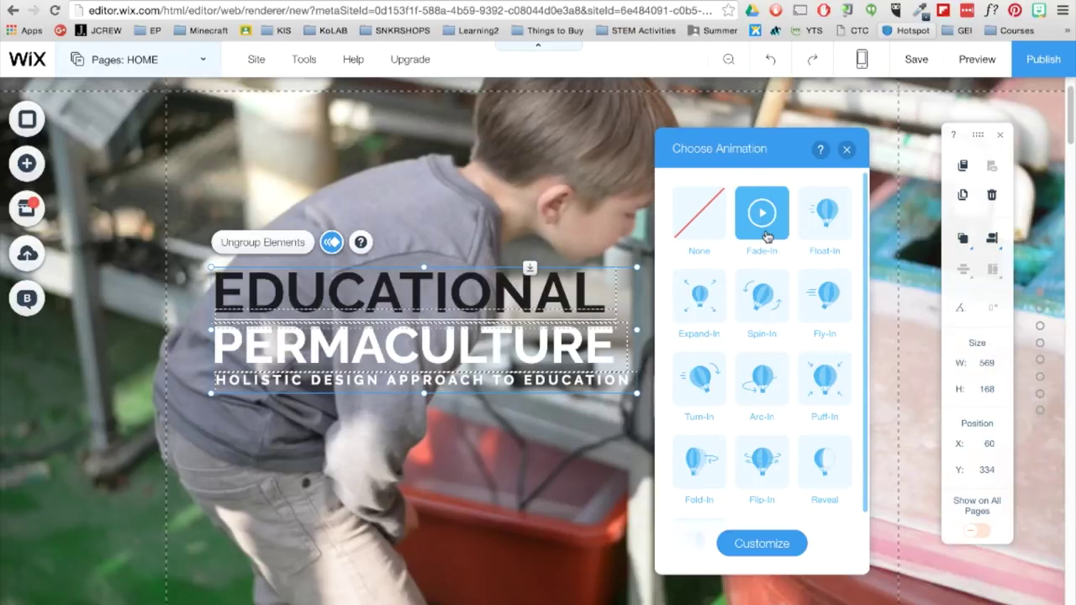
pyautogui.click(763, 218)
pyautogui.click(847, 149)
pyautogui.moveTo(315, 357); pyautogui.dragTo(585, 339)
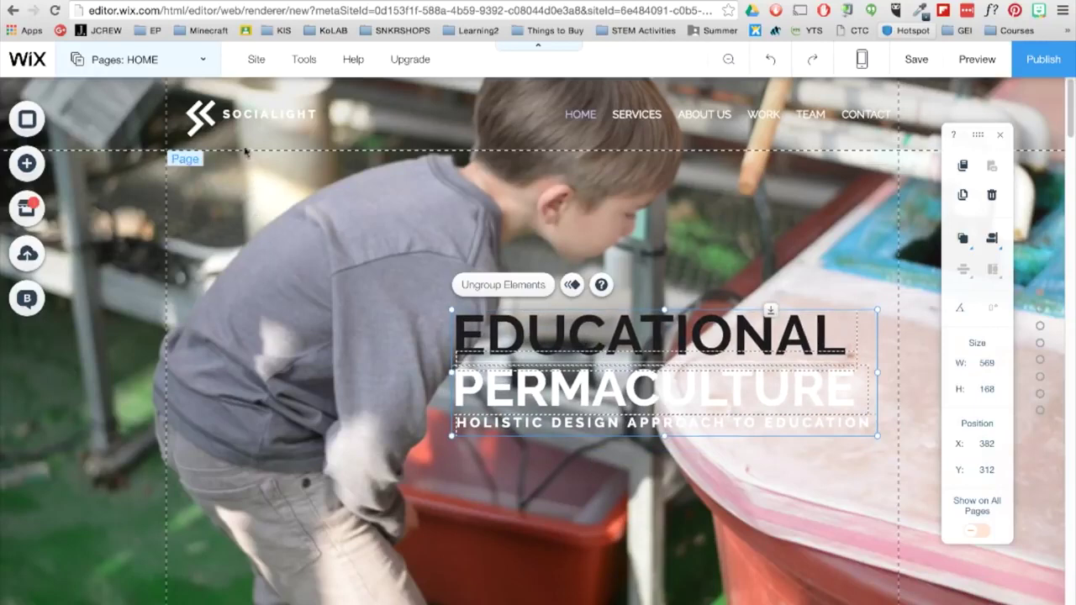
# Delete the arrow-shaped logo icon beside SOCIALIGHT in the page header and save the site
pyautogui.click(208, 121)
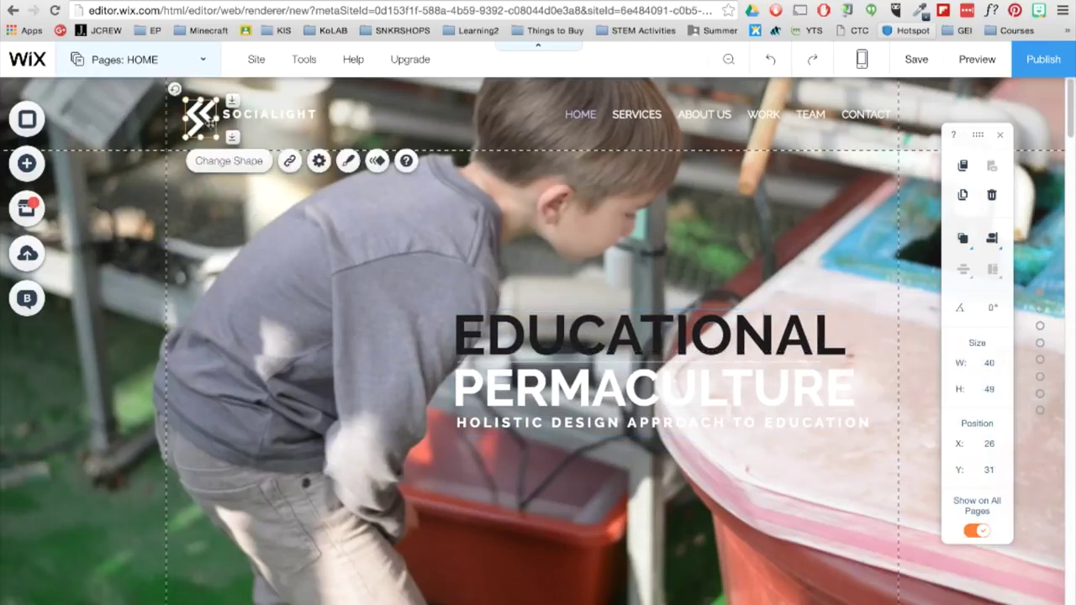
pyautogui.press('Delete')
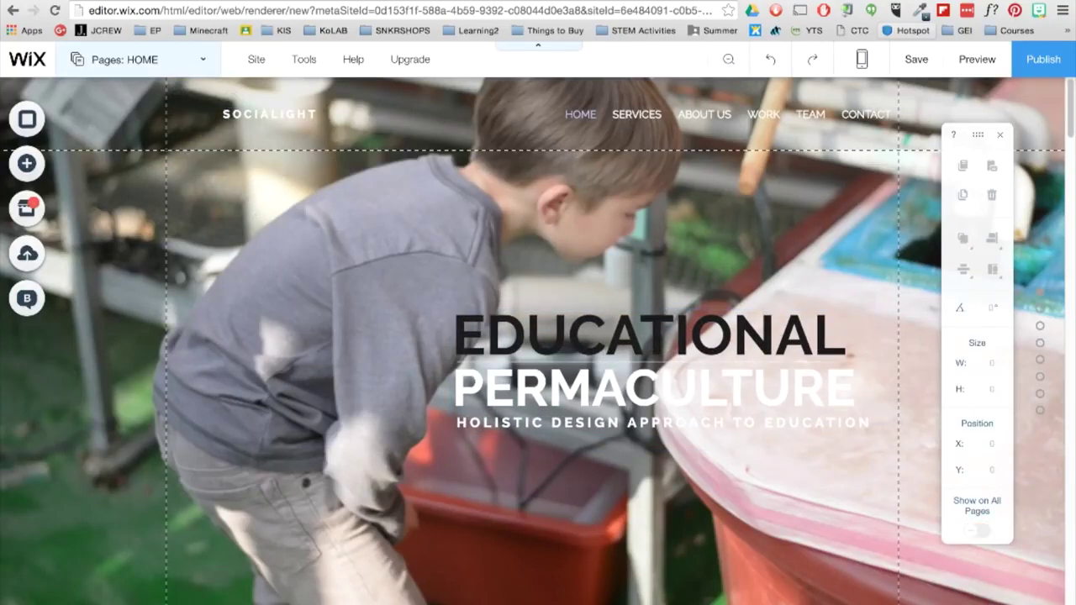
pyautogui.click(939, 76)
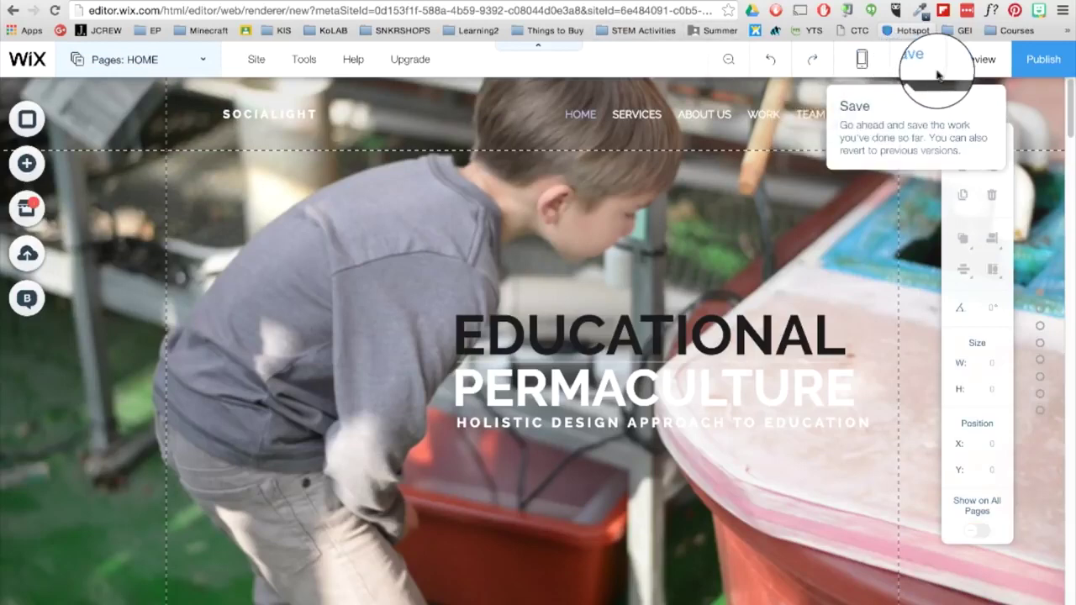
pyautogui.click(752, 522)
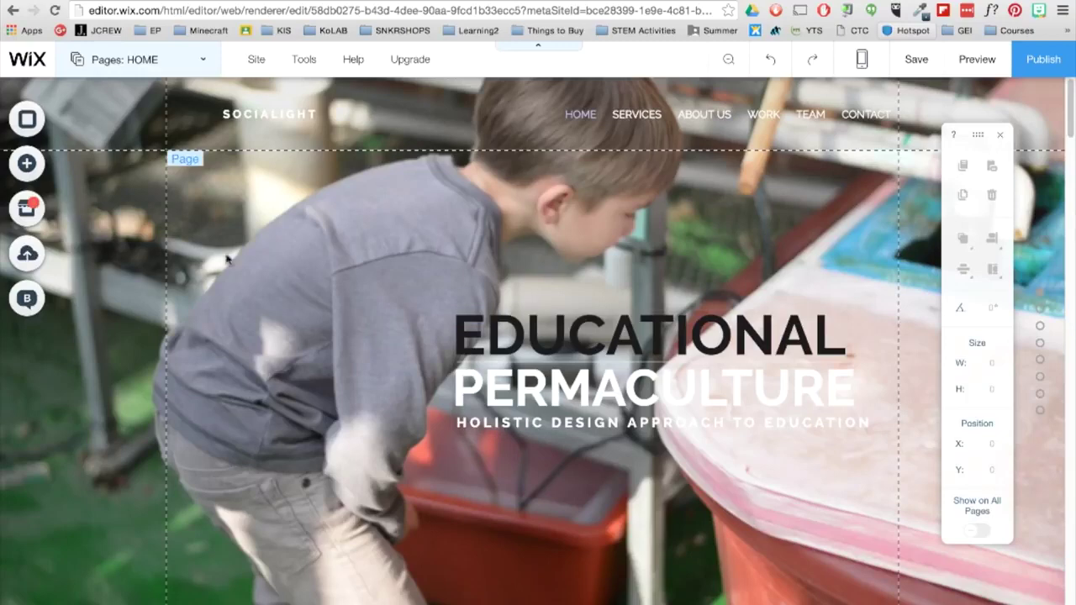
# Upload WEB_GRAPHICS_EDUpermaLOGO.png from the Downloads folder and add it to the page
pyautogui.click(42, 171)
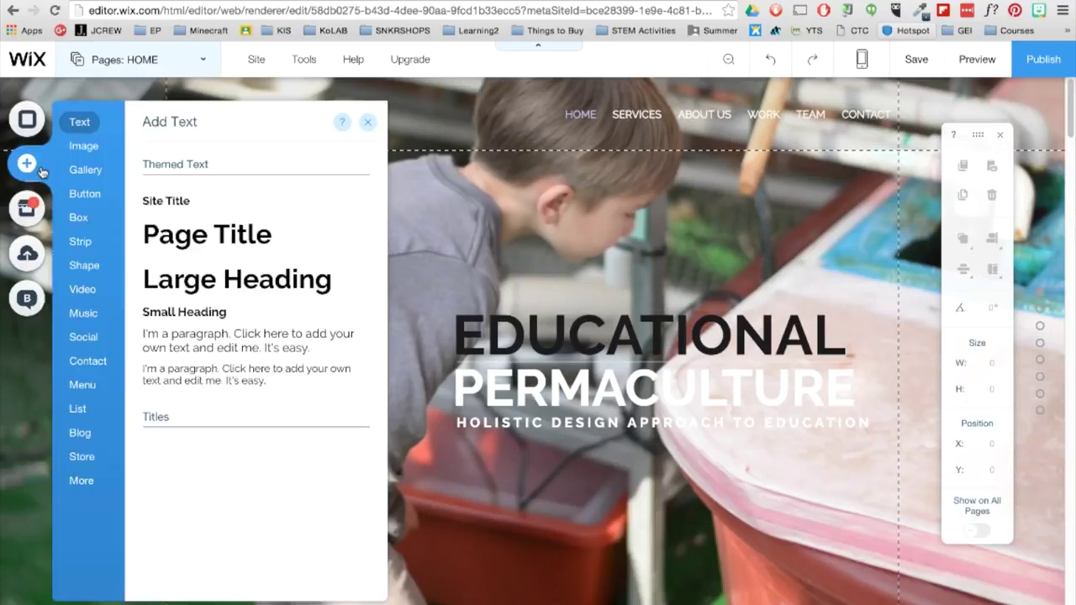
pyautogui.click(84, 148)
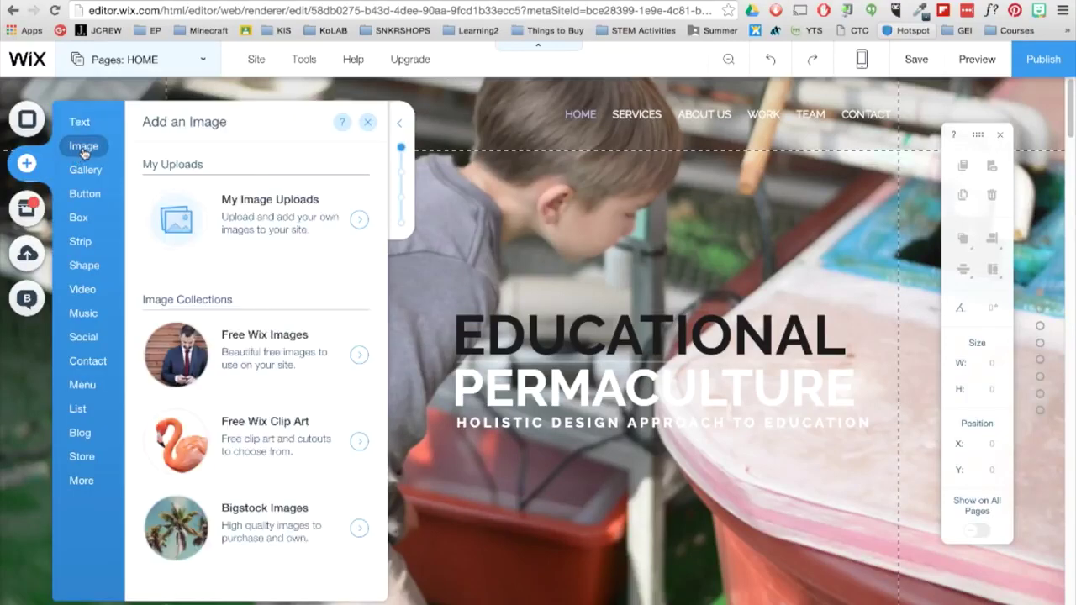
pyautogui.click(360, 223)
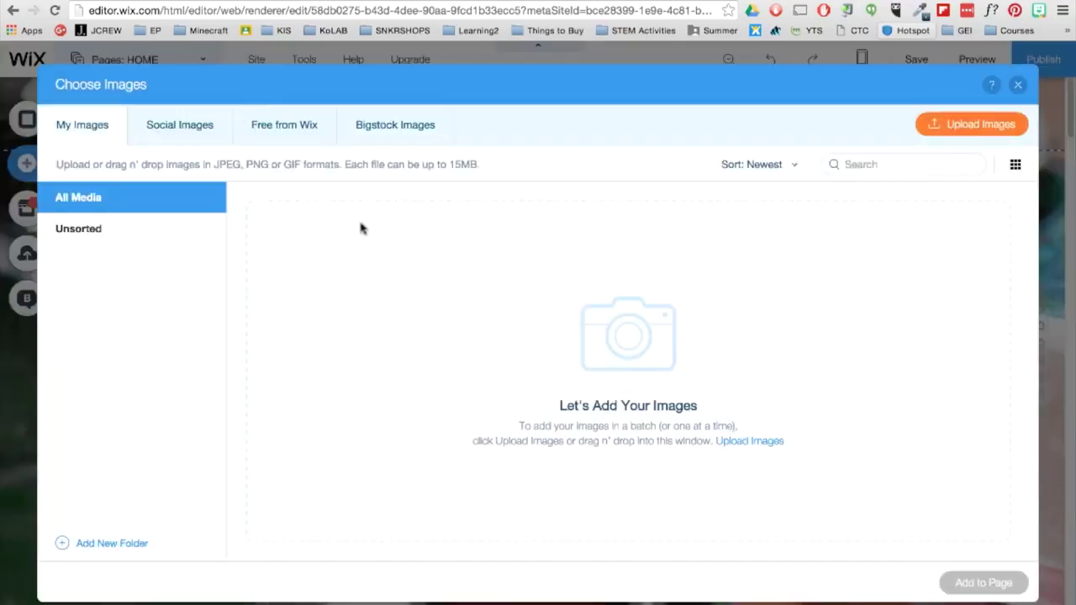
pyautogui.click(950, 125)
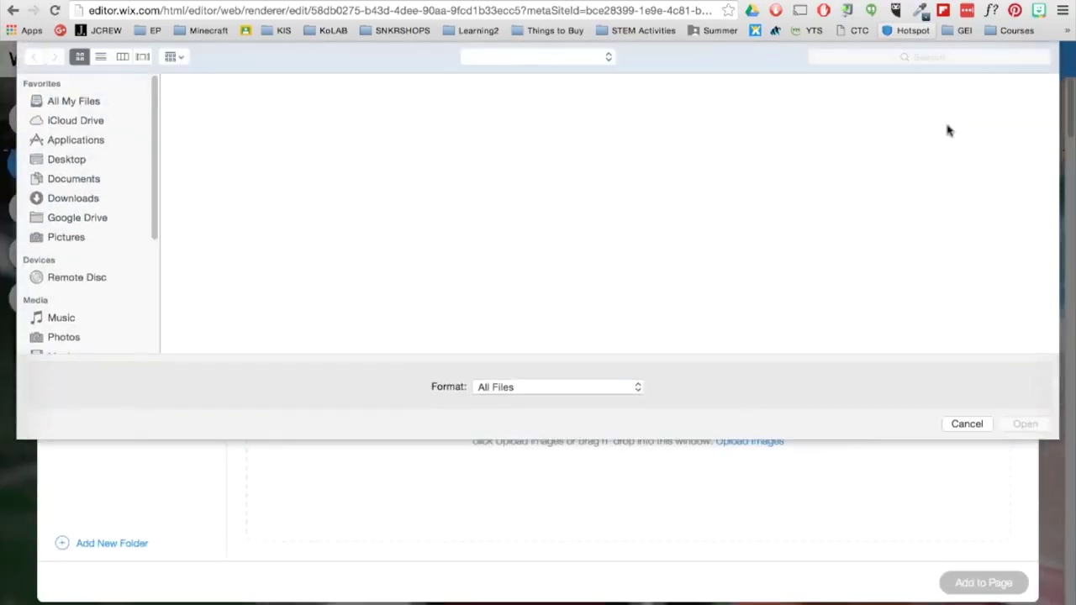
pyautogui.click(94, 200)
pyautogui.click(322, 116)
pyautogui.click(1024, 424)
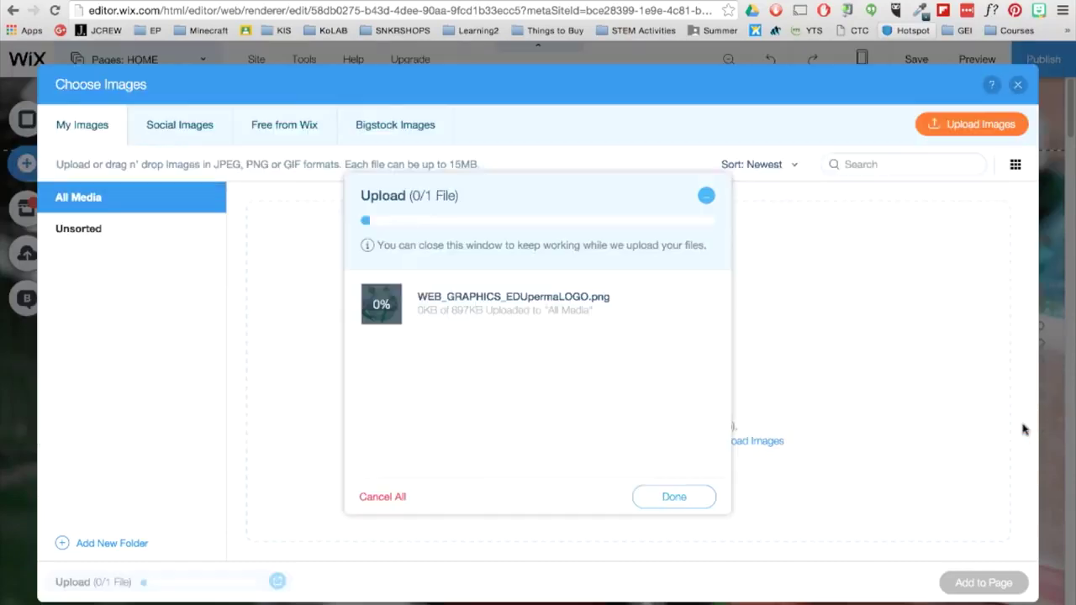
pyautogui.click(683, 494)
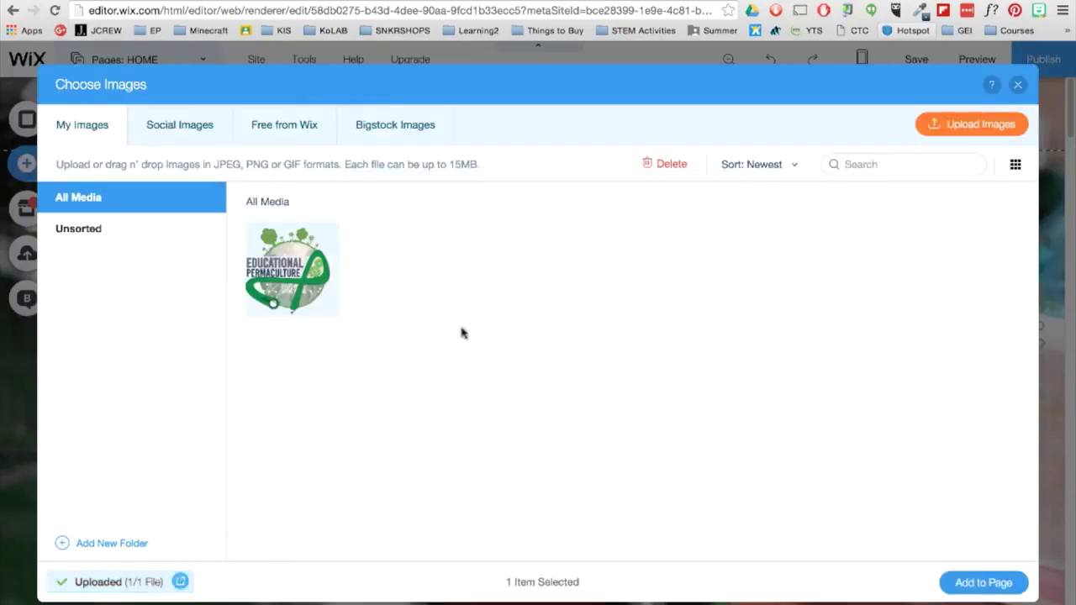
pyautogui.click(984, 582)
# Resize the logo image to about 413 by 325 and place it beside the title group at about X 15, Y 213
pyautogui.moveTo(481, 313); pyautogui.dragTo(377, 323)
pyautogui.moveTo(654, 528); pyautogui.dragTo(481, 394)
pyautogui.moveTo(378, 332); pyautogui.dragTo(363, 396)
pyautogui.moveTo(466, 457); pyautogui.dragTo(497, 480)
pyautogui.moveTo(363, 375); pyautogui.dragTo(351, 374)
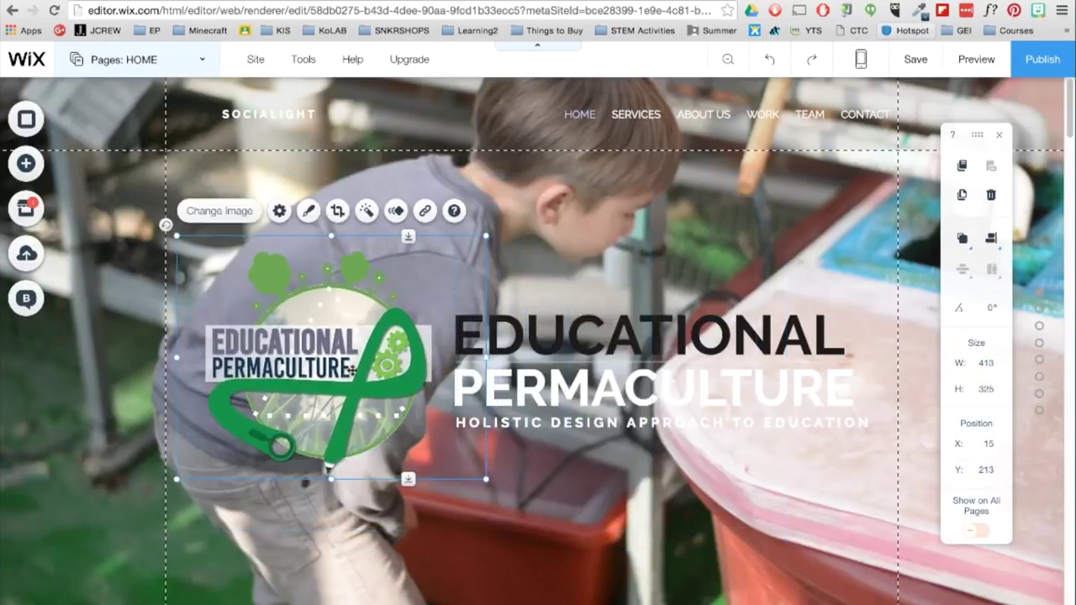
# Add the full-width Slideshow Strip gallery to the page
pyautogui.scroll(-2, 352, 384)
pyautogui.scroll(-2, 351, 384)
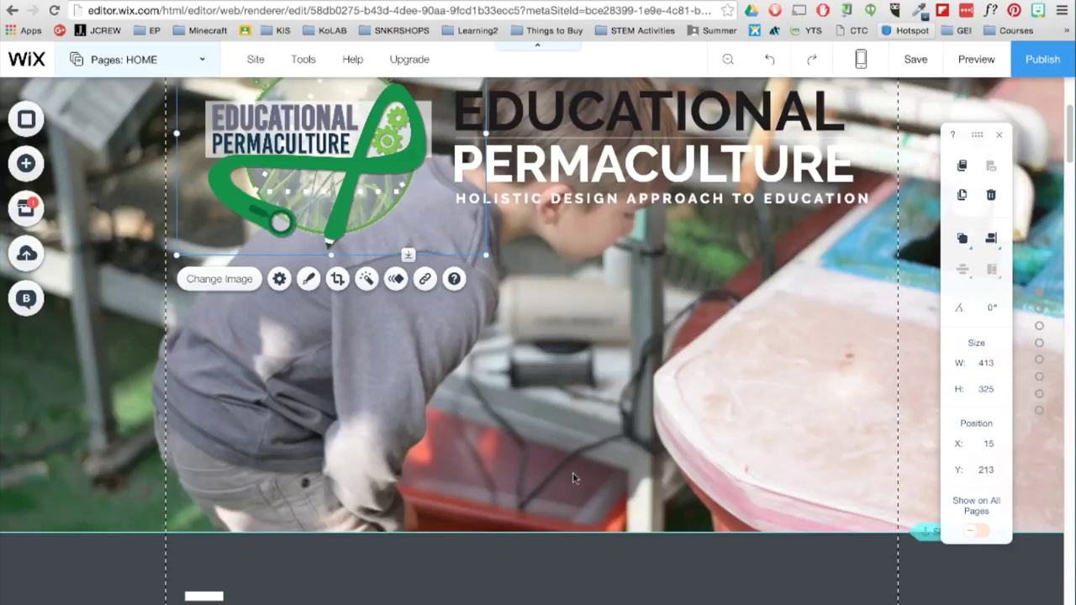
pyautogui.click(28, 163)
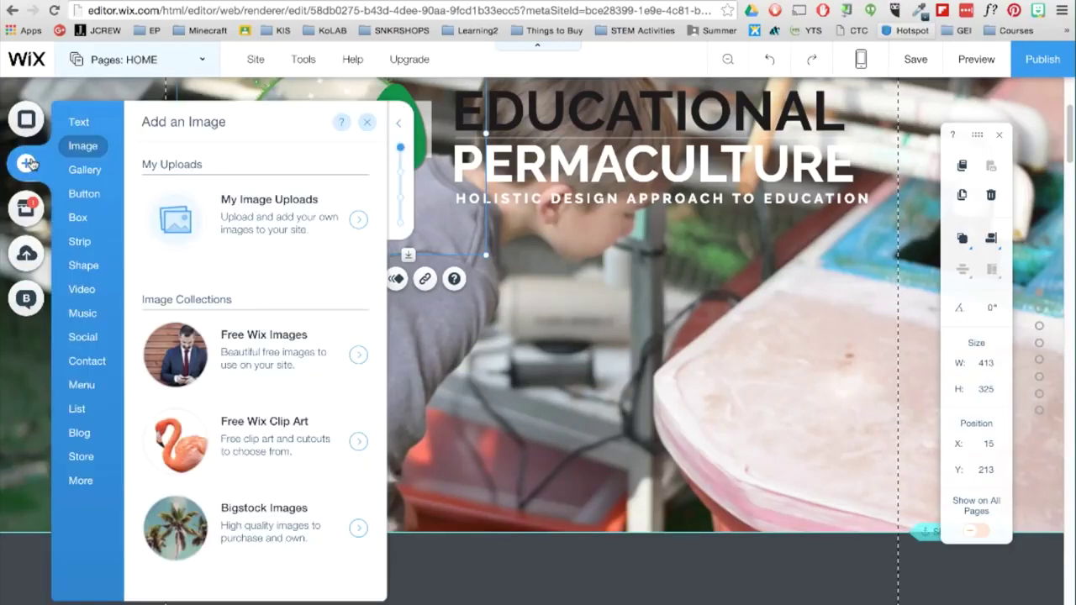
pyautogui.click(91, 172)
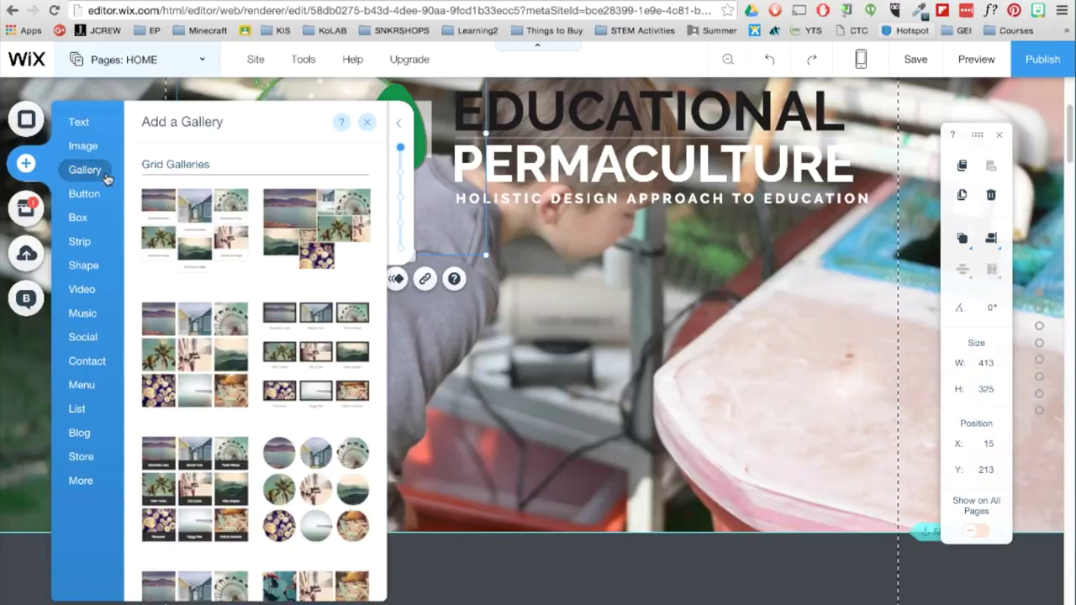
pyautogui.scroll(-10, 290, 340)
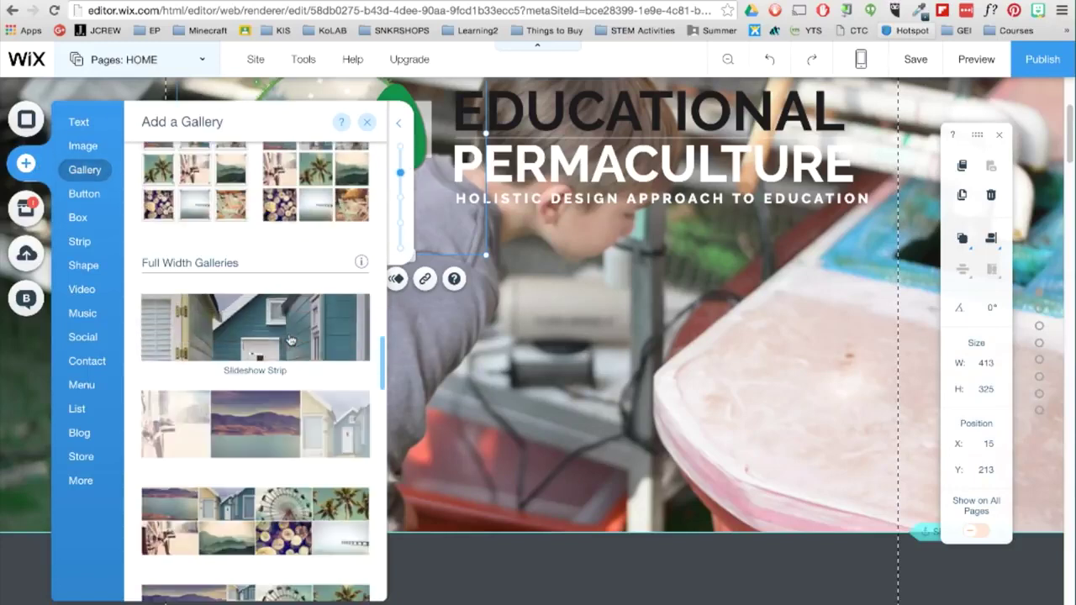
pyautogui.click(290, 341)
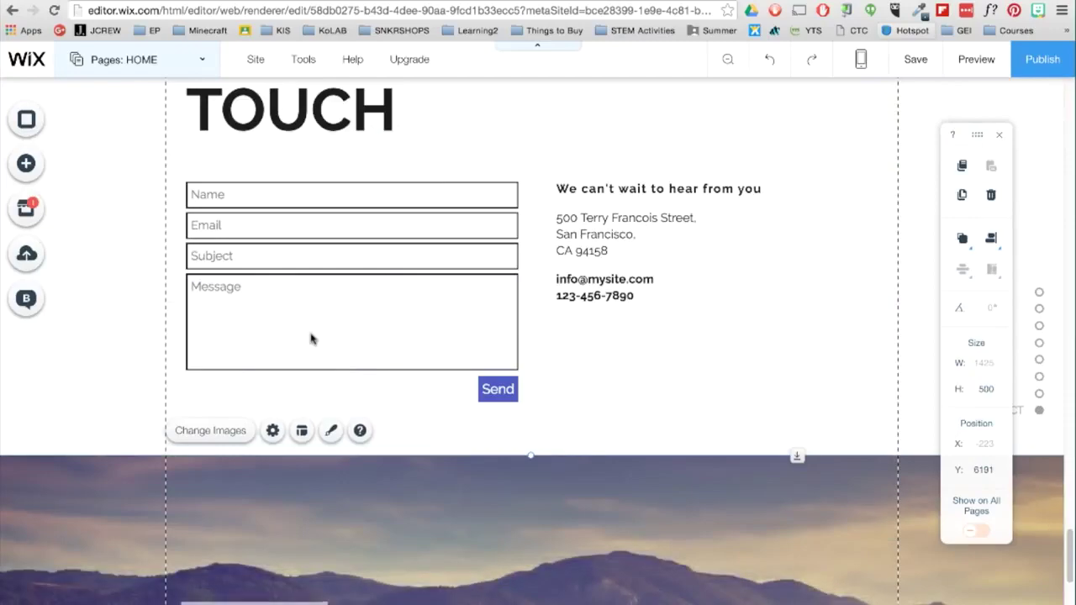
# Move the slideshow gallery up below the logo and title, and reduce its height to about 244 at Y 665
pyautogui.moveTo(387, 370); pyautogui.dragTo(401, 118)
pyautogui.scroll(2, 490, 375)
pyautogui.moveTo(530, 126); pyautogui.dragTo(530, 317)
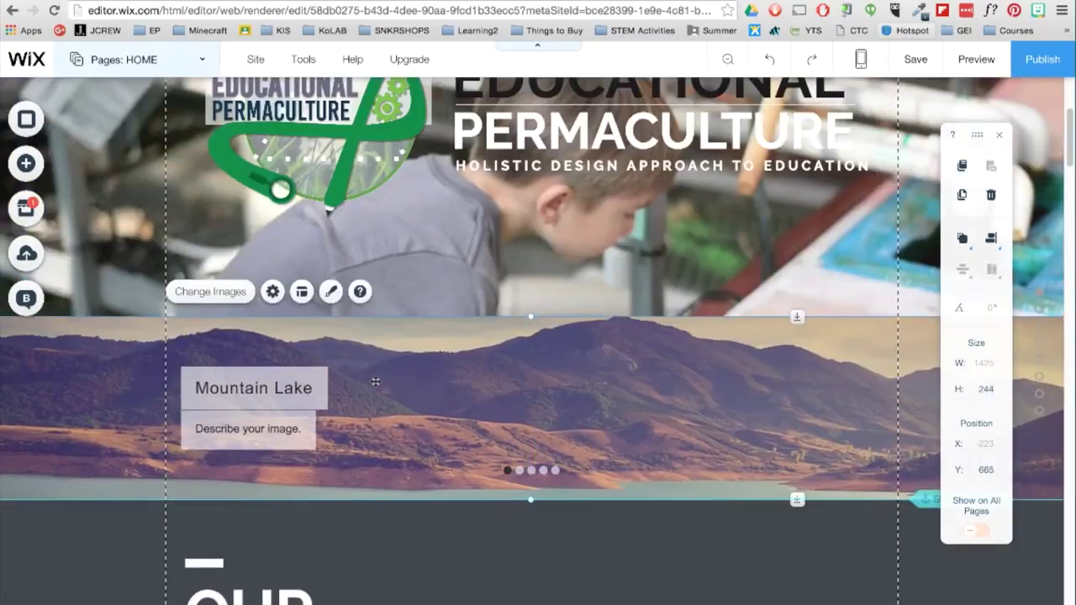
# Remove all the sample images from the slideshow gallery
pyautogui.click(242, 294)
pyautogui.click(197, 295)
pyautogui.click(197, 295)
pyautogui.click(197, 295)
pyautogui.click(197, 295)
pyautogui.click(197, 295)
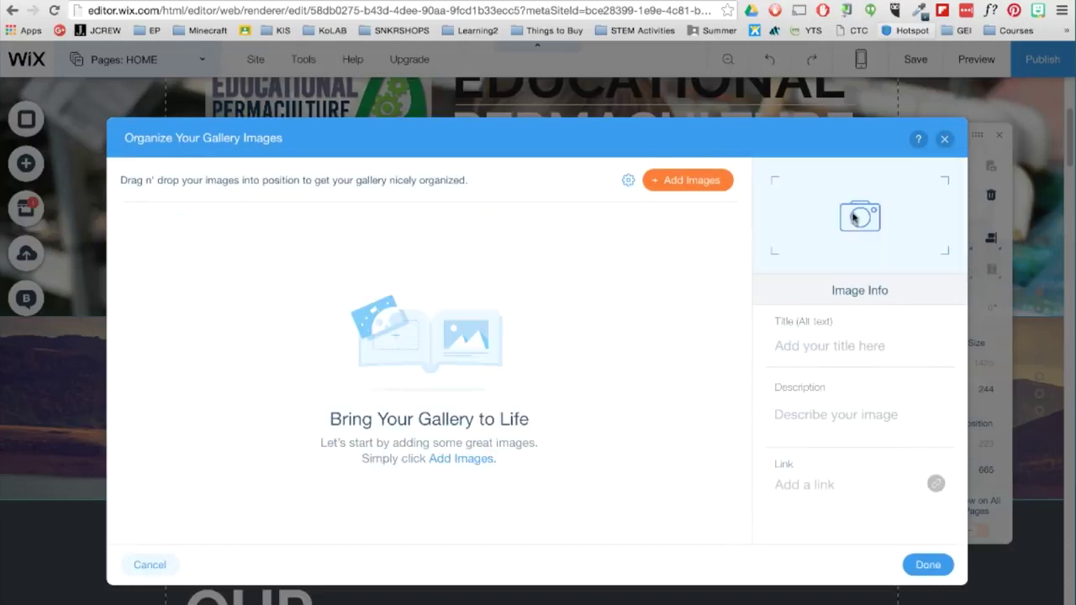
# Upload seven landscape and forest photos from the Nature folder, including italian-landscape-mountains-nature.jpg and pexels-photo-1.jpg, for the gallery
pyautogui.click(687, 180)
pyautogui.click(970, 123)
pyautogui.click(223, 105)
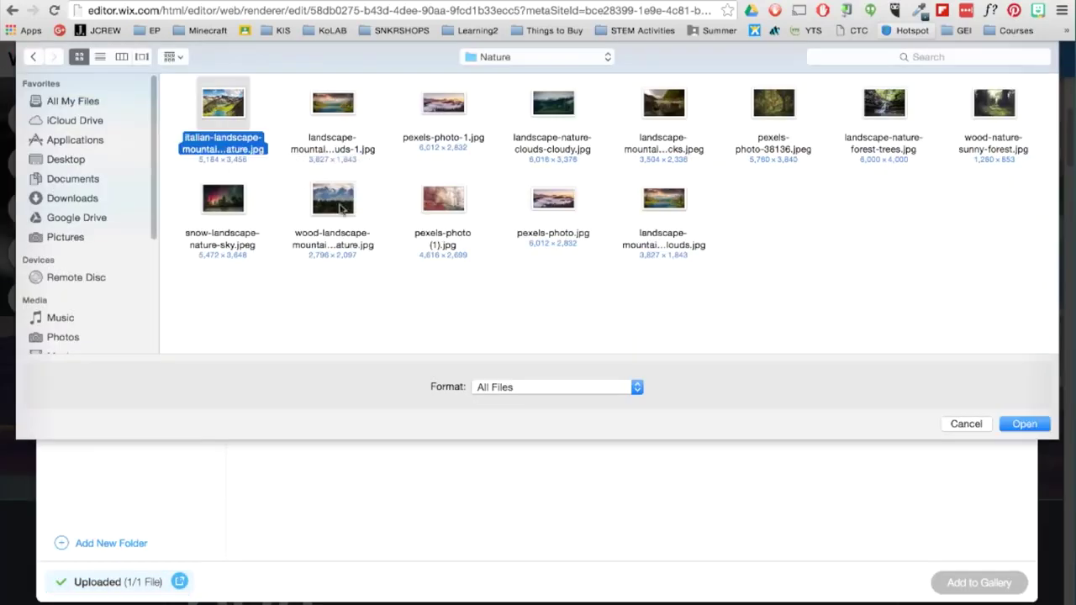
pyautogui.keyDown('super'); pyautogui.click(443, 198); pyautogui.keyUp('super')
pyautogui.keyDown('super'); pyautogui.click(664, 199); pyautogui.keyUp('super')
pyautogui.keyDown('super'); pyautogui.click(774, 104); pyautogui.keyUp('super')
pyautogui.keyDown('super'); pyautogui.click(994, 104); pyautogui.keyUp('super')
pyautogui.keyDown('super'); pyautogui.click(329, 106); pyautogui.keyUp('super')
pyautogui.keyDown('super'); pyautogui.click(441, 111); pyautogui.keyUp('super')
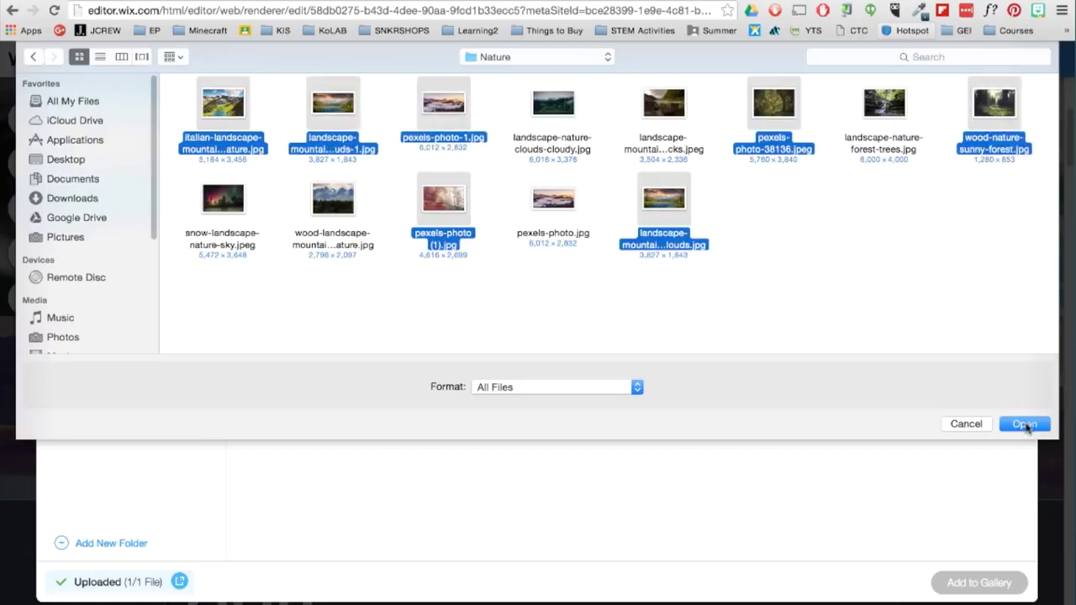
pyautogui.click(1025, 425)
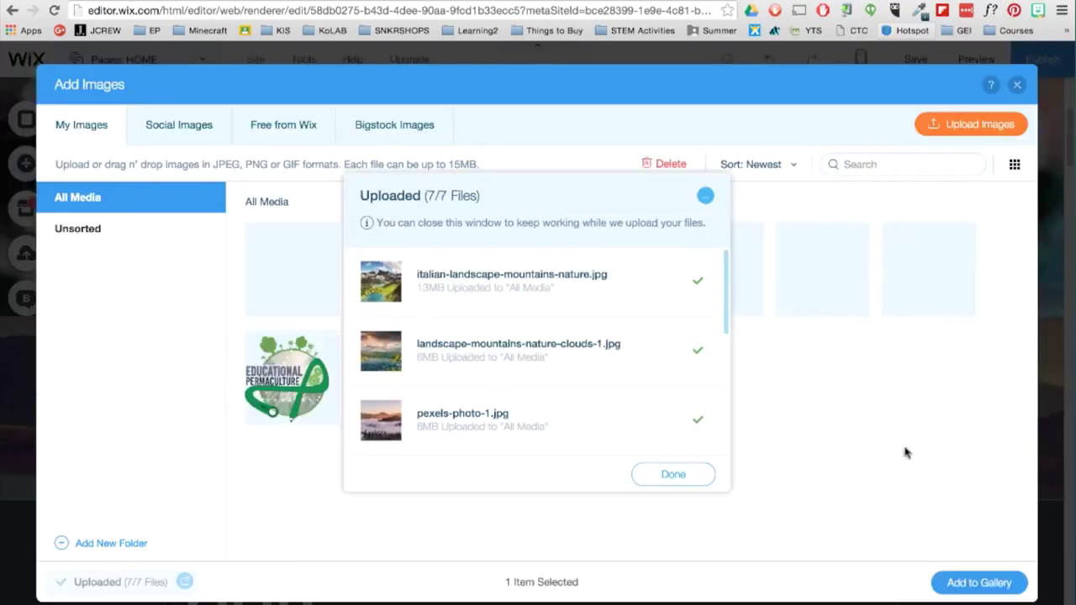
# Add the uploaded nature photos to the slideshow gallery and finish organizing its images
pyautogui.click(673, 474)
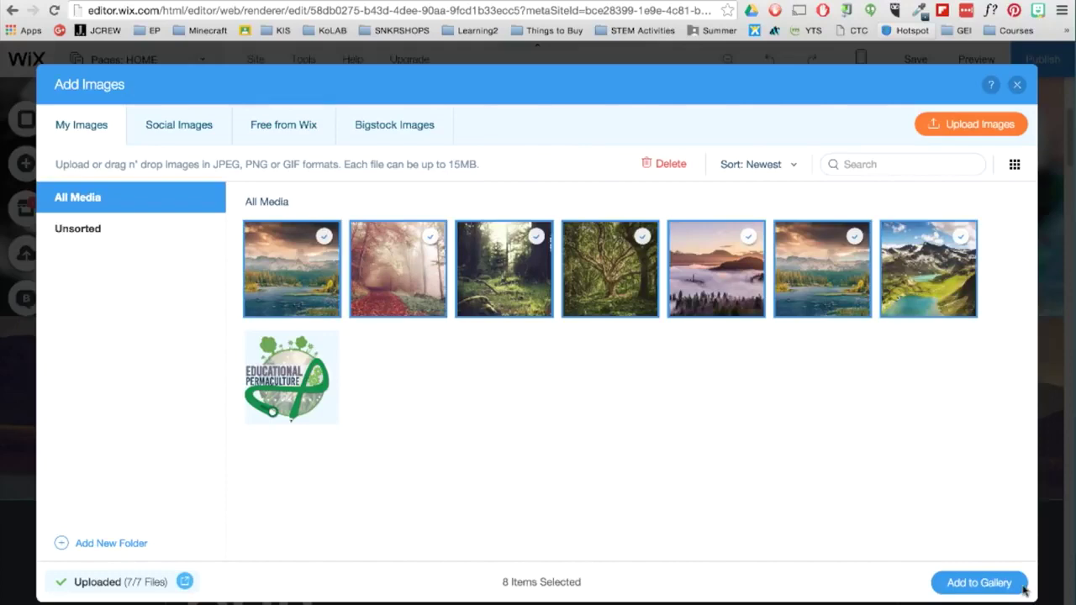
pyautogui.click(1023, 587)
pyautogui.click(924, 566)
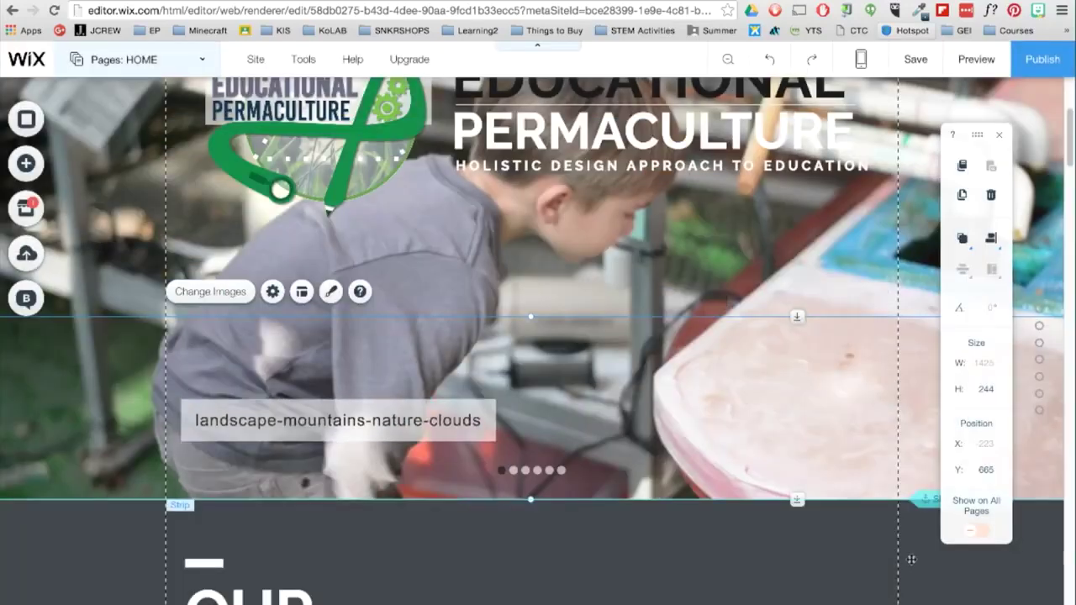
# Turn on Autoplays on loading in the slideshow gallery's settings
pyautogui.click(273, 293)
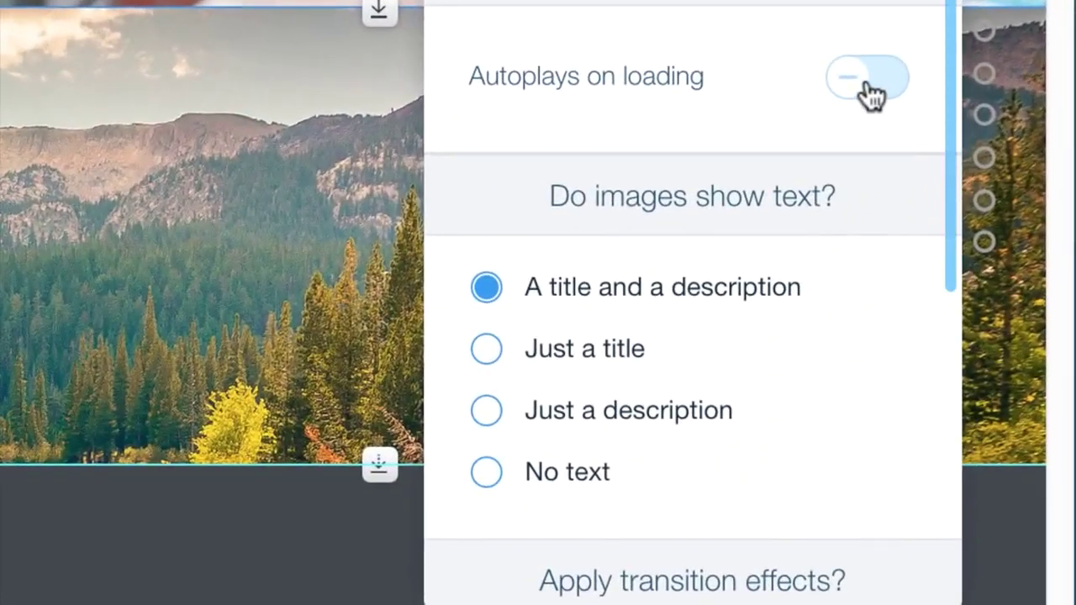
pyautogui.click(869, 90)
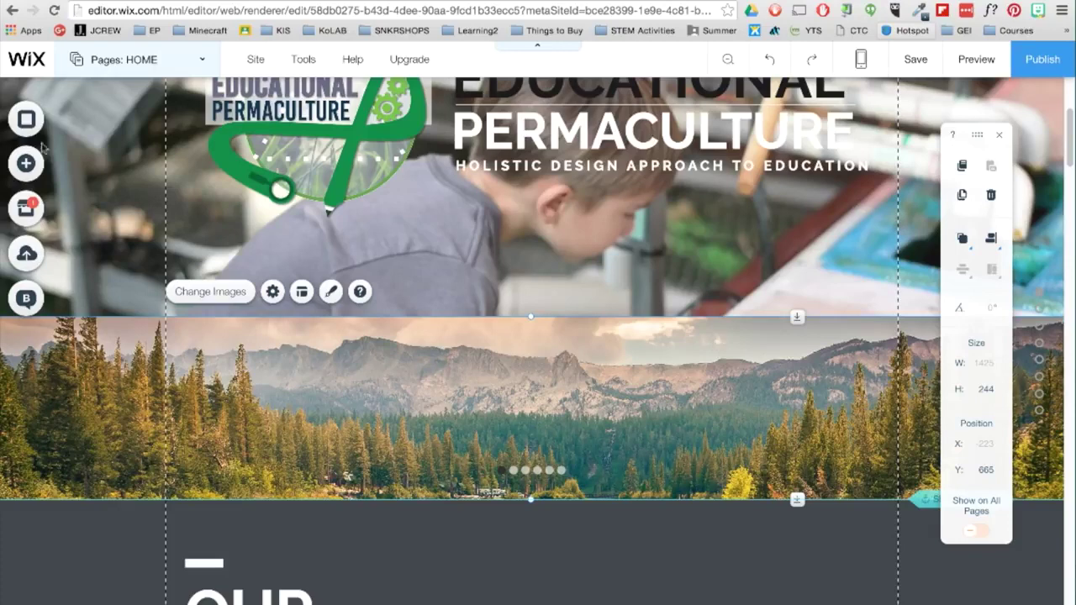
# Add a Classic (White) strip to the home page and fit it over the slideshow gallery at a height of 244
pyautogui.click(26, 165)
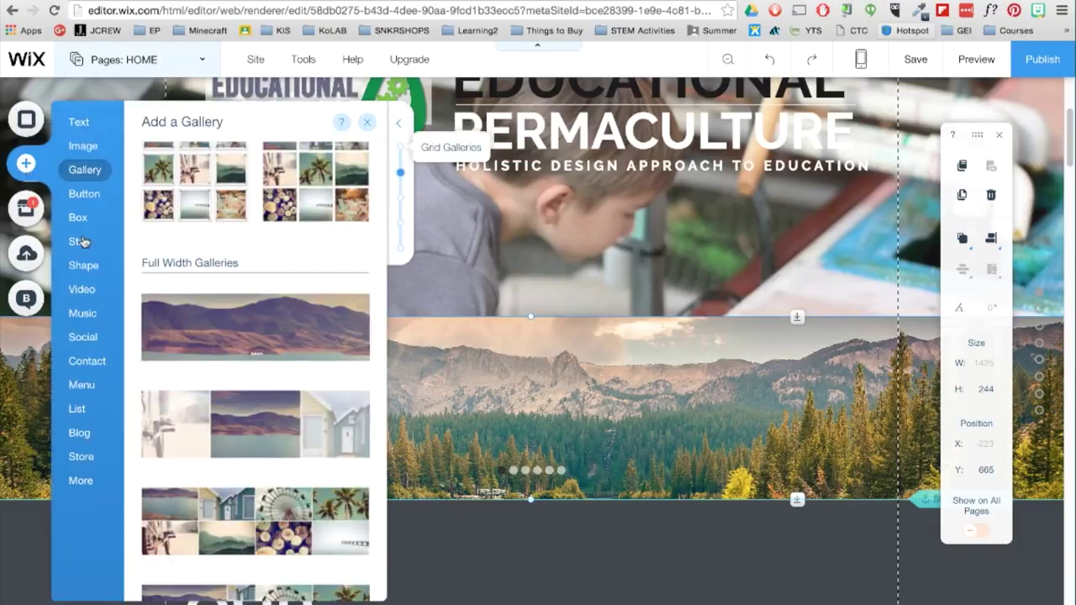
pyautogui.click(79, 241)
pyautogui.scroll(-5, 224, 298)
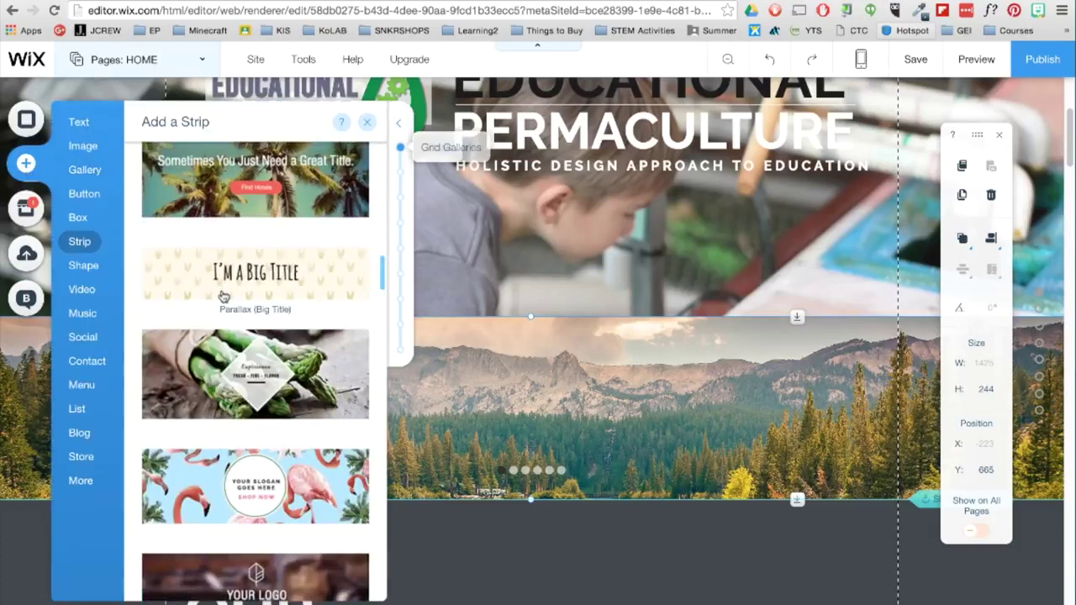
pyautogui.scroll(2, 224, 297)
pyautogui.scroll(-2, 224, 297)
pyautogui.scroll(15, 380, 385)
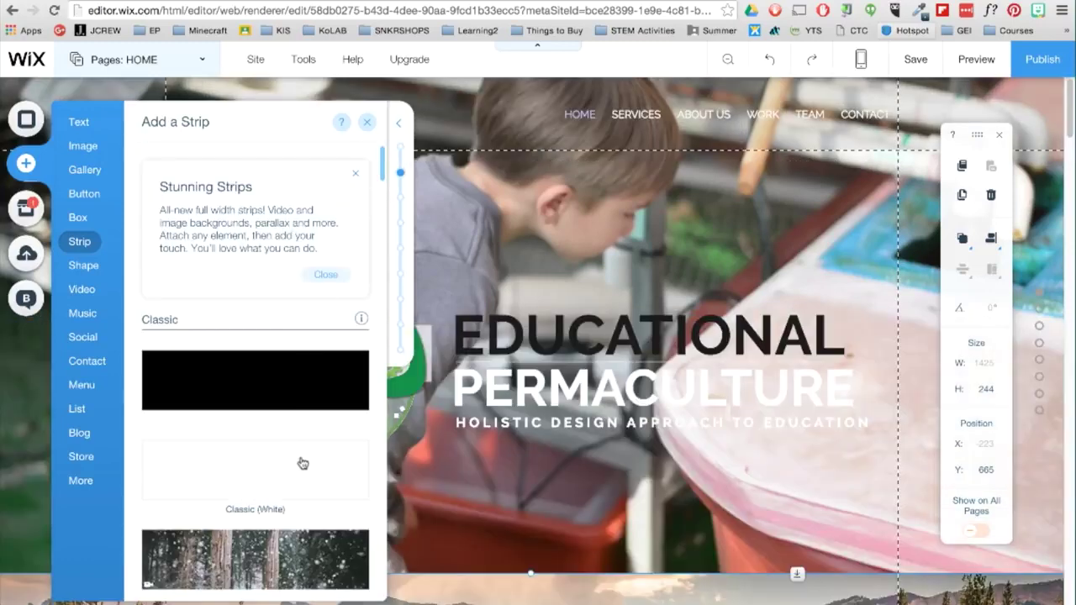
pyautogui.moveTo(521, 485); pyautogui.dragTo(538, 542)
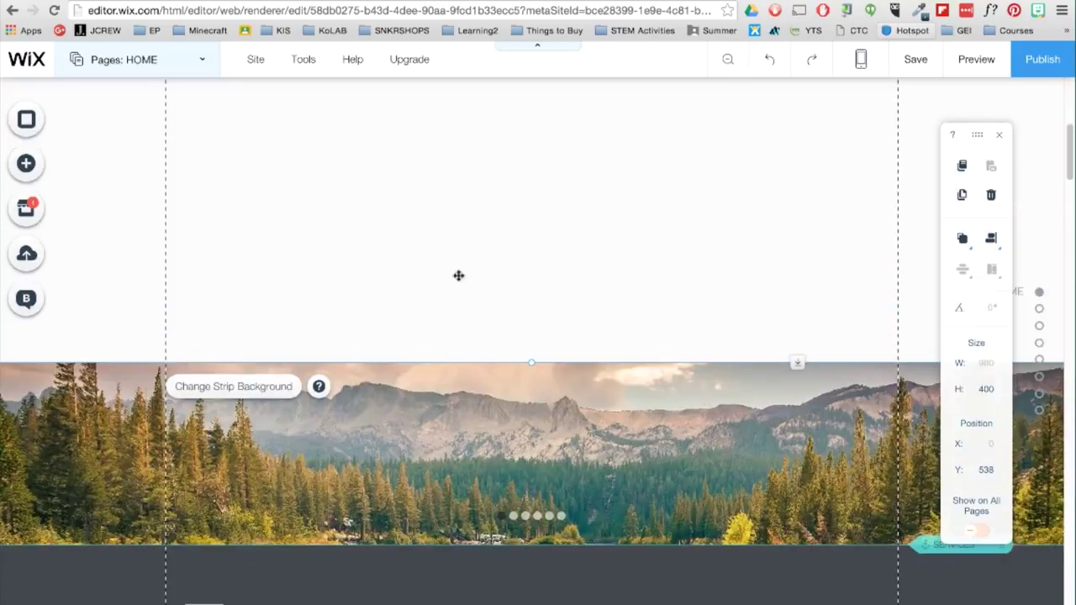
pyautogui.moveTo(459, 274); pyautogui.dragTo(531, 278)
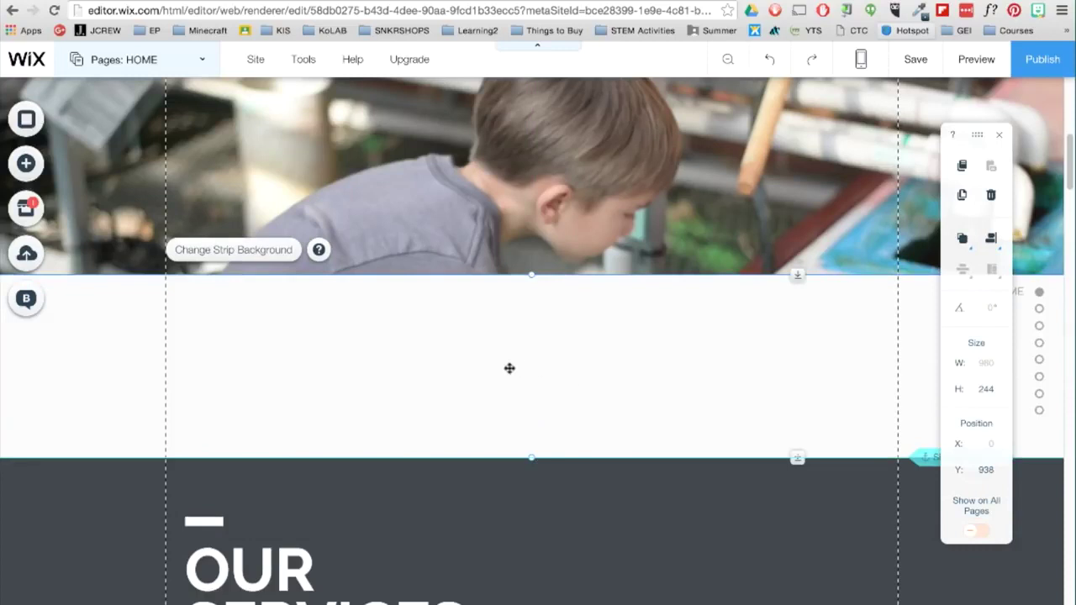
# Lower the white strip's background color opacity to 26% so the gallery shows through
pyautogui.click(281, 255)
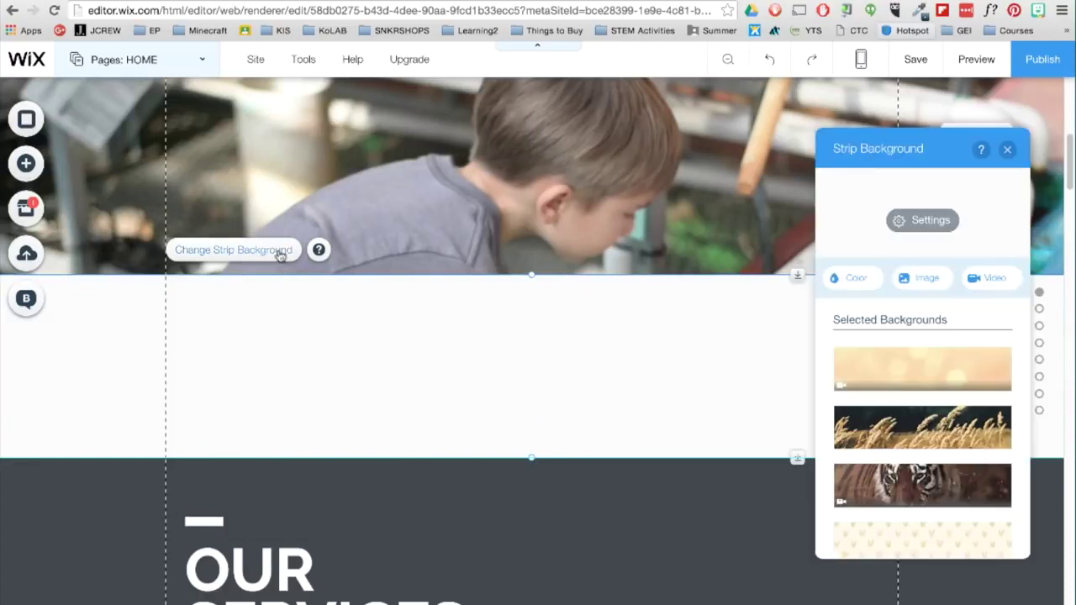
pyautogui.click(931, 225)
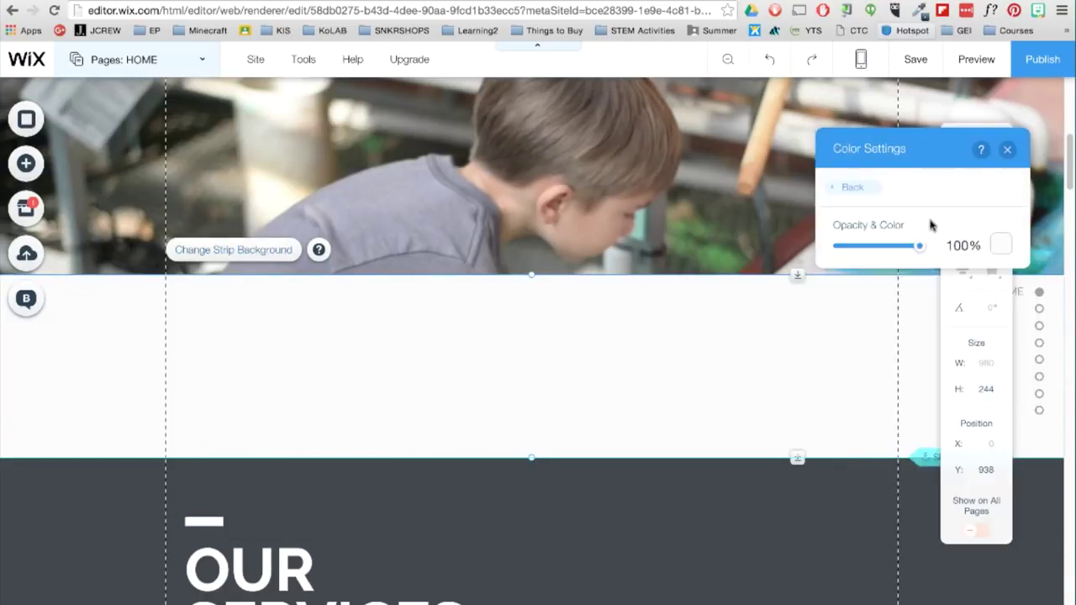
pyautogui.click(870, 246)
pyautogui.moveTo(862, 250); pyautogui.dragTo(859, 247)
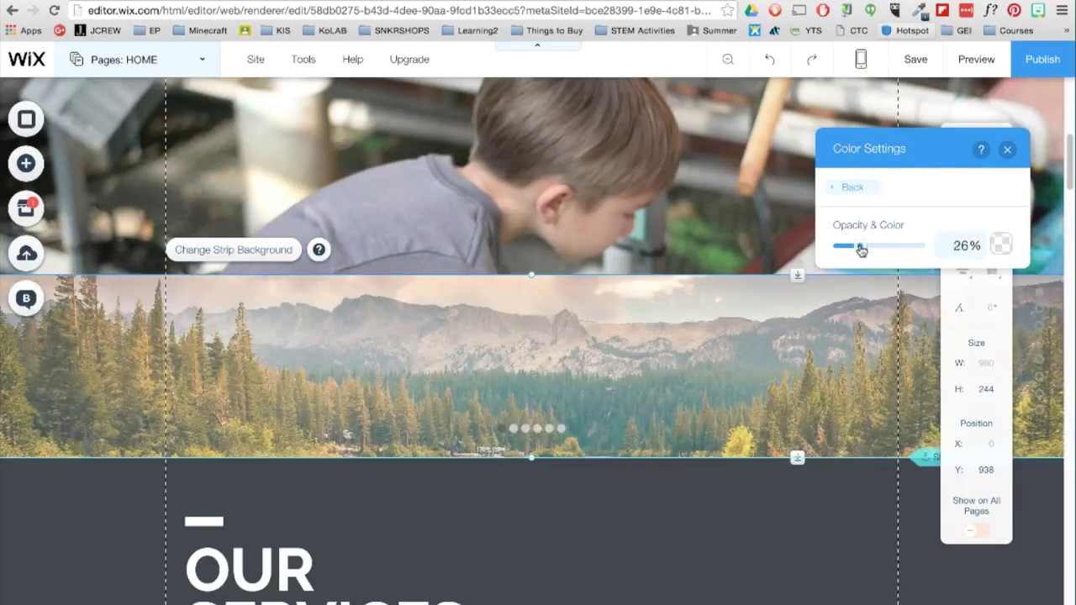
pyautogui.click(1008, 150)
# Add a YouTube video beside the WHAT IS EDUCATIONAL PERMACULTURE? heading and open its video settings
pyautogui.scroll(10, 913, 348)
pyautogui.scroll(-8, 911, 344)
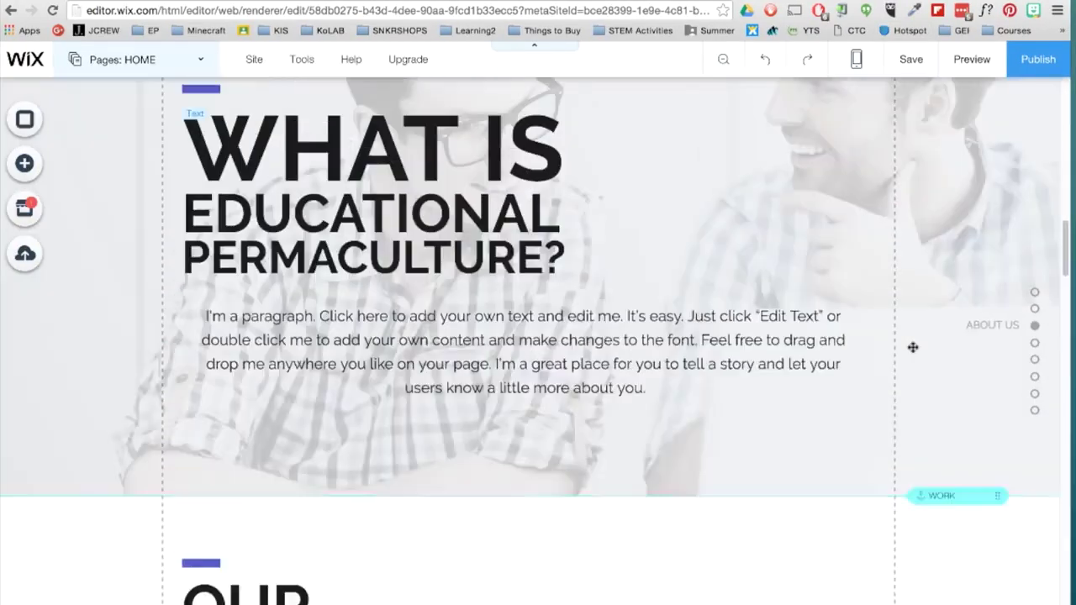
pyautogui.scroll(2, 911, 344)
pyautogui.click(24, 163)
pyautogui.click(80, 288)
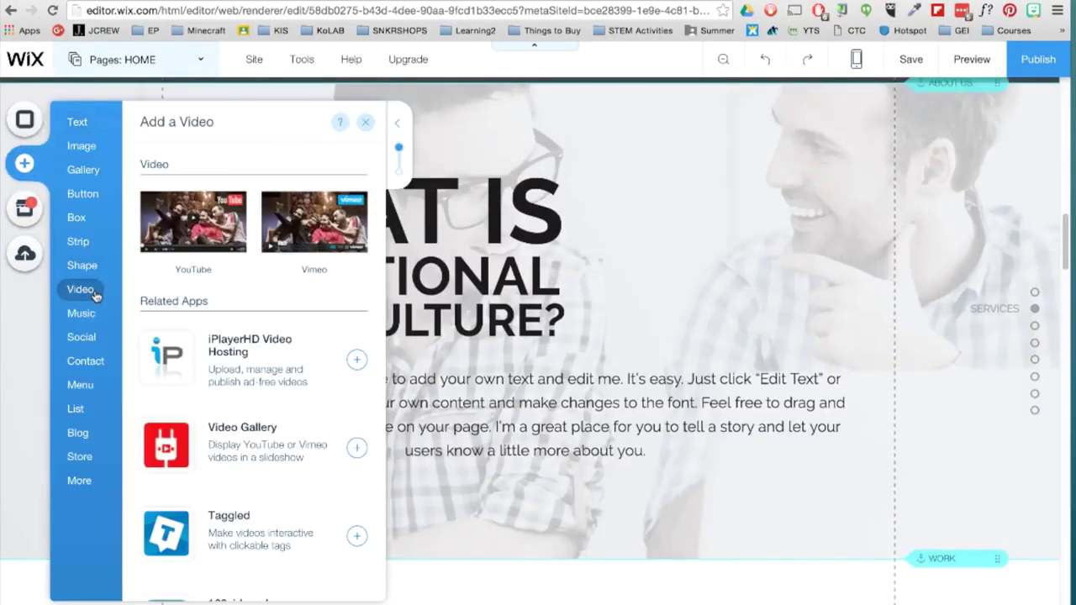
pyautogui.moveTo(193, 220); pyautogui.dragTo(690, 278)
pyautogui.moveTo(517, 385); pyautogui.dragTo(632, 250)
pyautogui.doubleClick(657, 242)
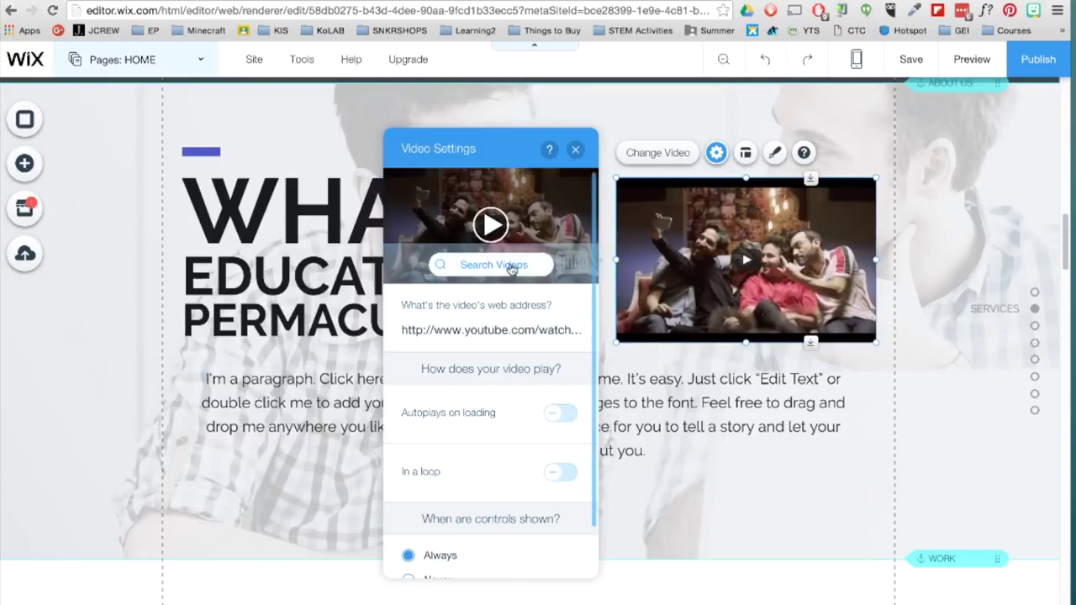
# Search the YouTube videos for CAT and leave the search without adding one
pyautogui.click(510, 267)
pyautogui.write('CAT')
pyautogui.click(769, 196)
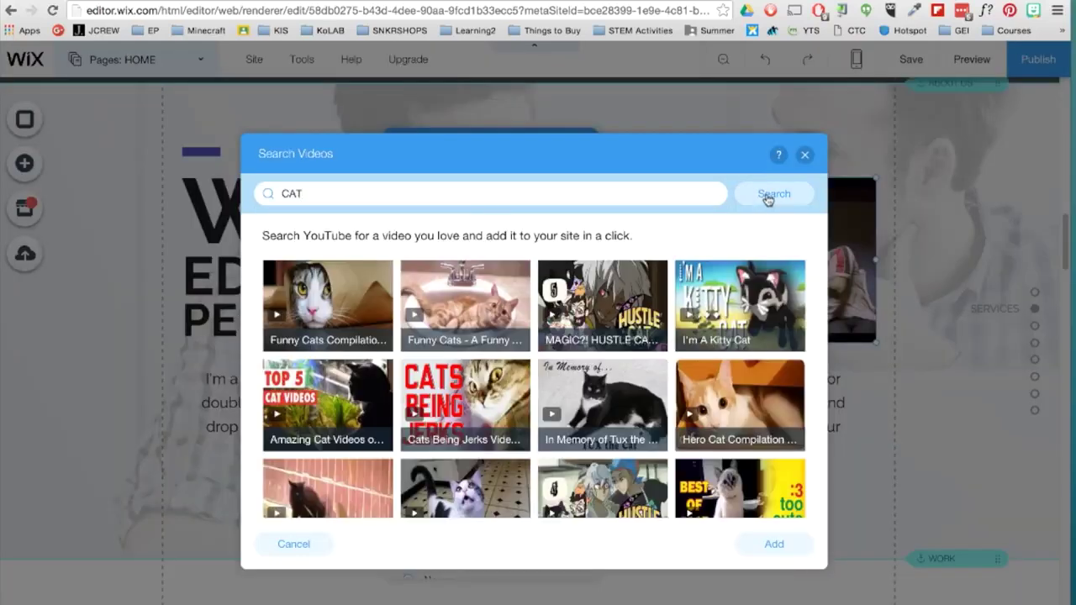
pyautogui.click(805, 154)
pyautogui.click(501, 330)
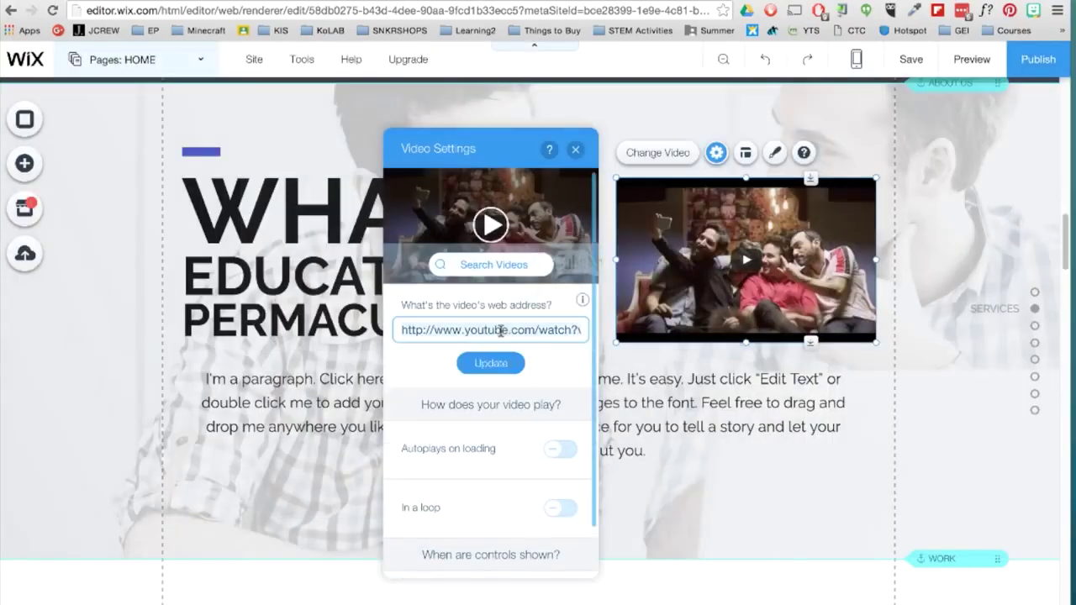
pyautogui.hotkey('ctrl', 'a')
pyautogui.press('BackSpace')
pyautogui.write('https://www.youtube.com/watch?v=7VztZPzLToU')
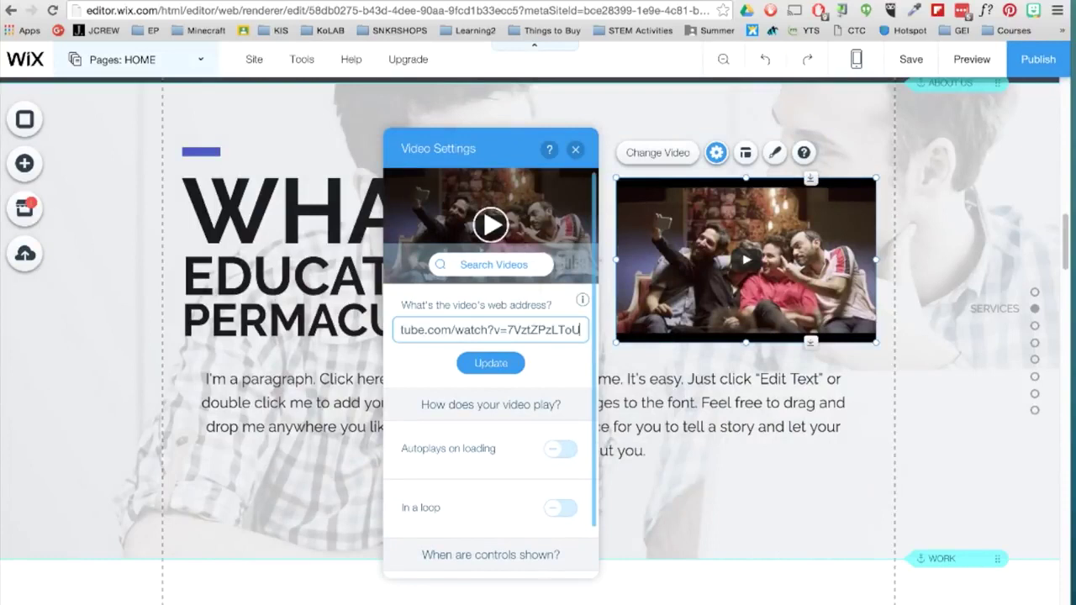
pyautogui.click(491, 363)
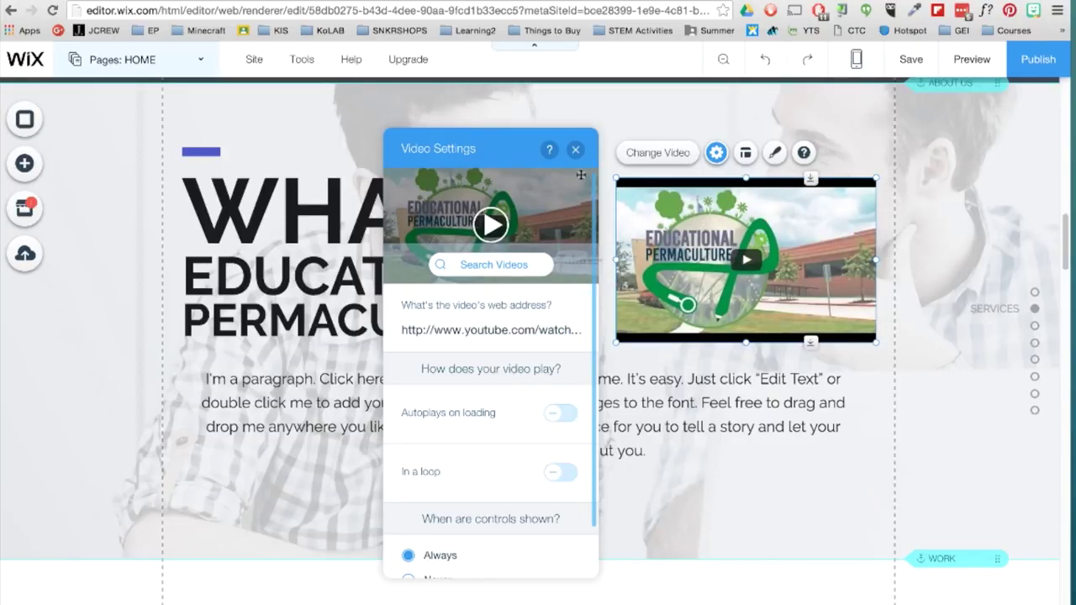
pyautogui.click(575, 149)
# Widen the video toward the heading and shorten the strip behind it by raising its lower edge
pyautogui.moveTo(615, 261); pyautogui.dragTo(584, 261)
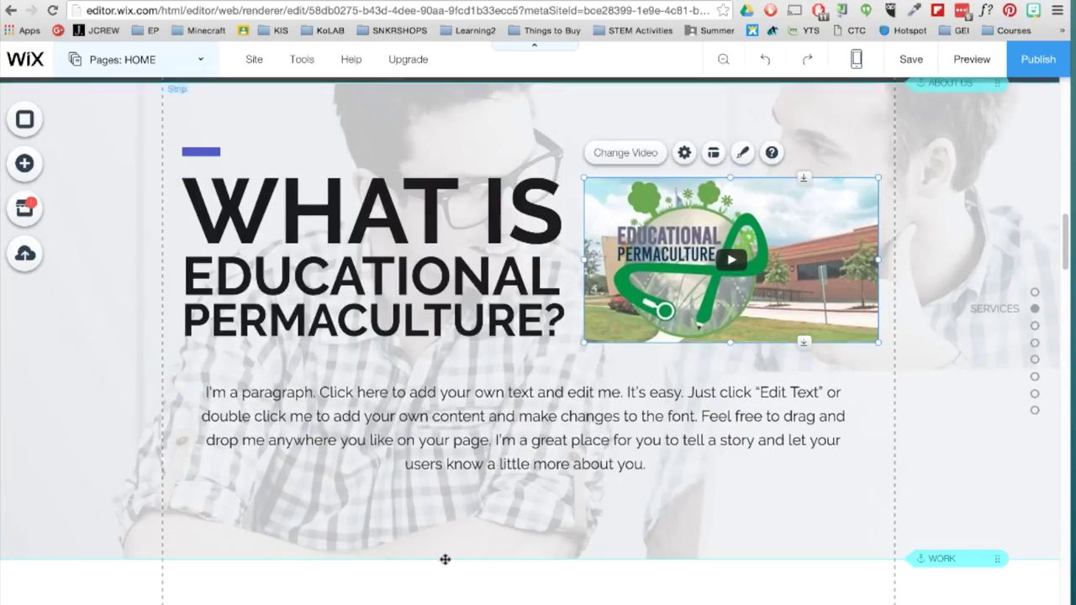
pyautogui.click(468, 531)
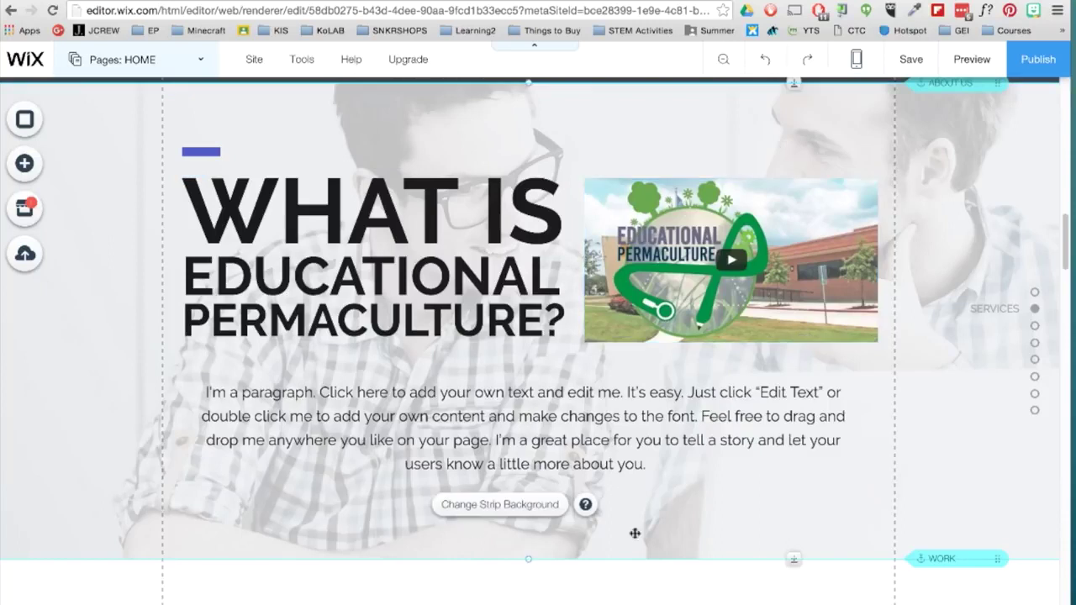
pyautogui.moveTo(795, 556); pyautogui.dragTo(802, 510)
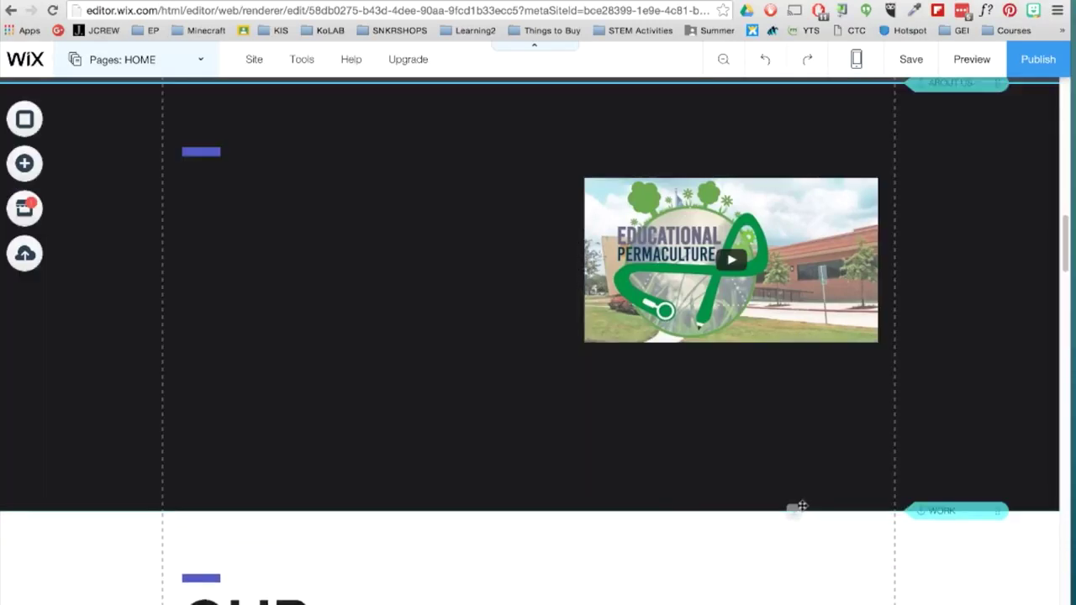
# Move the accent bar, heading and video up together with the content below them
pyautogui.click(203, 153)
pyautogui.keyDown('shift'); pyautogui.click(451, 209); pyautogui.keyUp('shift')
pyautogui.keyDown('shift'); pyautogui.click(643, 206); pyautogui.keyUp('shift')
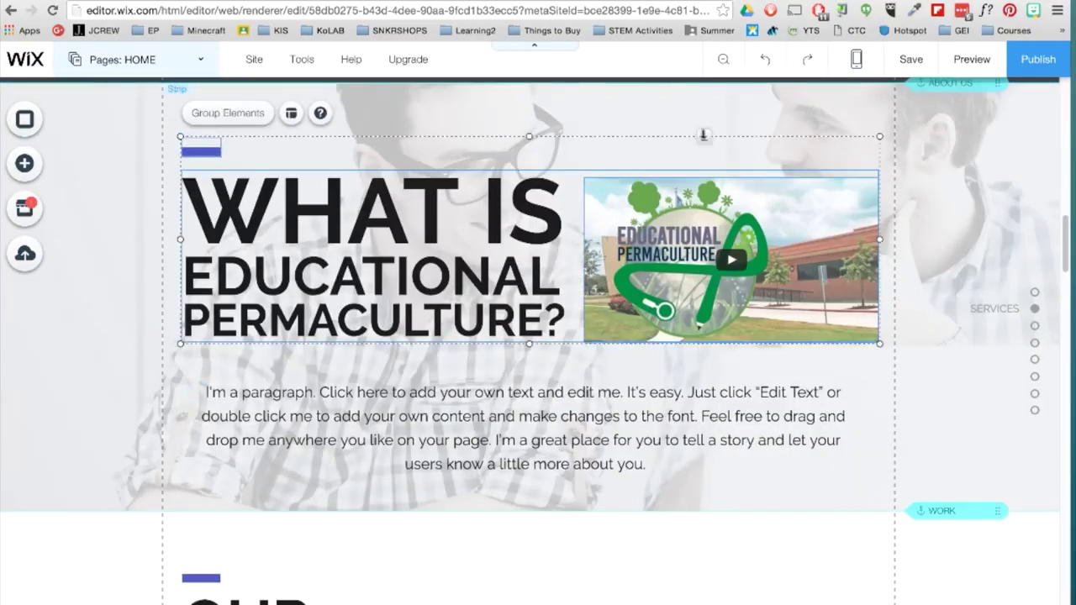
pyautogui.moveTo(703, 135); pyautogui.dragTo(704, 107)
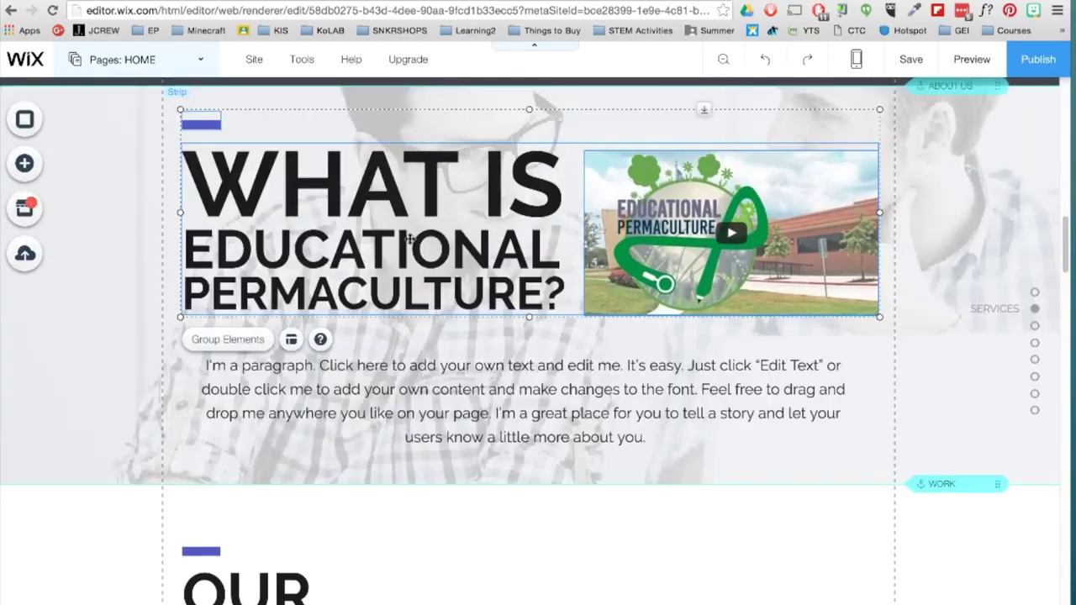
# Rename the SERVICES page to SYSTEMS in the site's page list
pyautogui.click(200, 64)
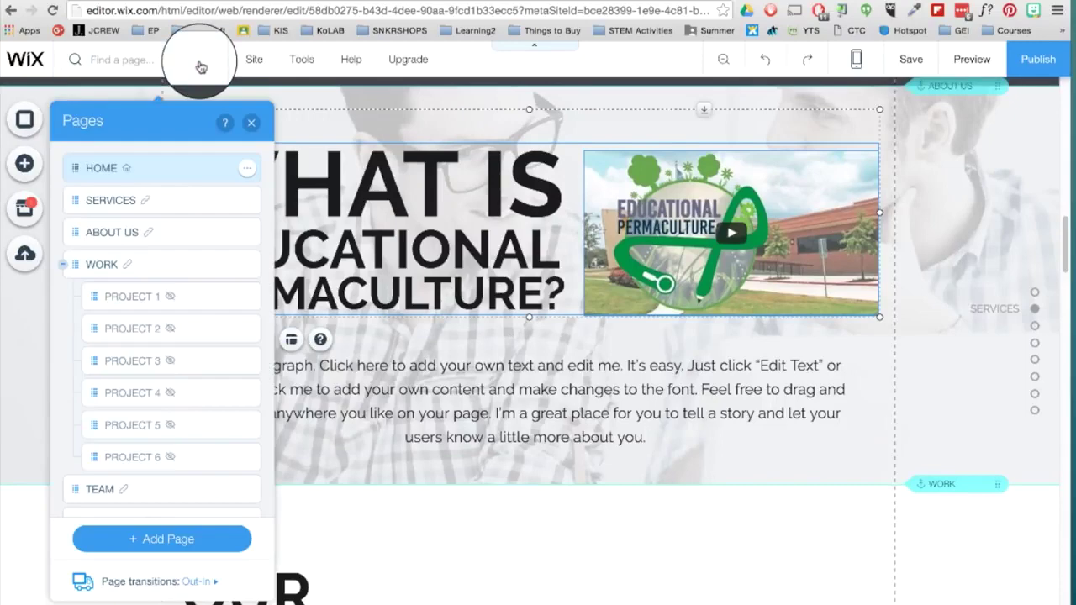
pyautogui.moveTo(97, 199)
pyautogui.mouseDown()
pyautogui.moveTo(94, 251)
pyautogui.moveTo(93, 202)
pyautogui.mouseUp()
pyautogui.doubleClick(112, 202)
pyautogui.write('SYSTEMS')
pyautogui.press('Return')
# Add a new page named BLOG to the site
pyautogui.click(195, 535)
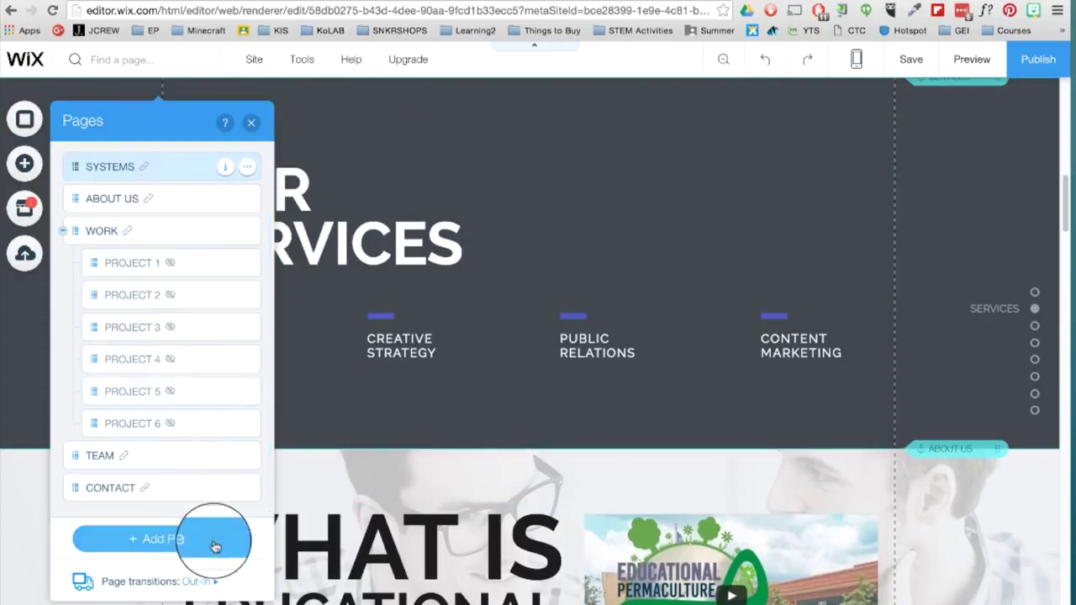
pyautogui.click(288, 383)
pyautogui.write('BLOG')
pyautogui.press('Return')
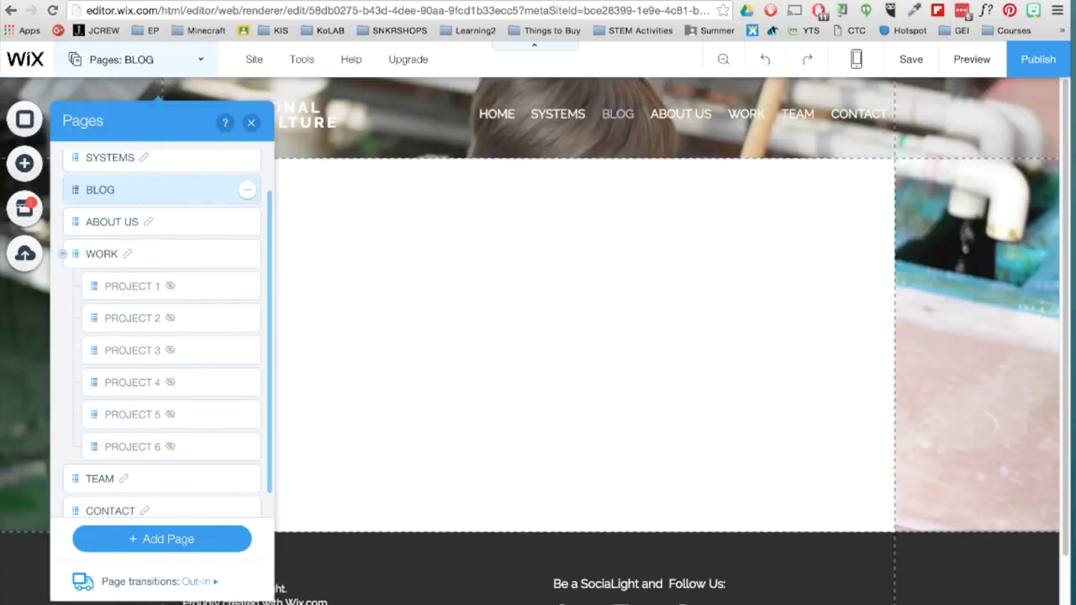
# Review the BLOG page's settings for page info, layouts, permissions and SEO
pyautogui.click(246, 193)
pyautogui.click(269, 193)
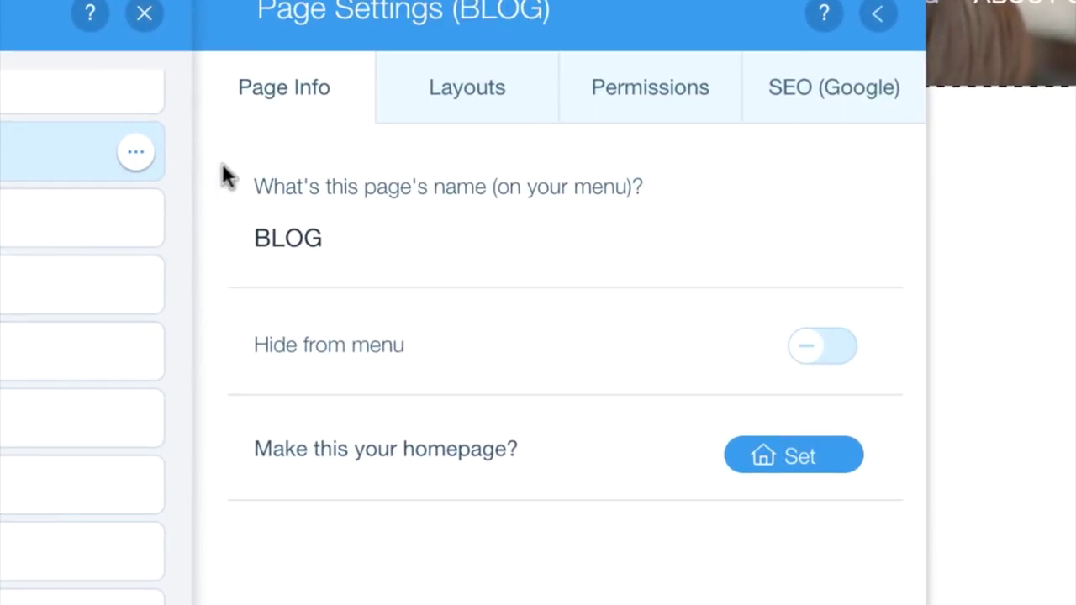
pyautogui.click(458, 110)
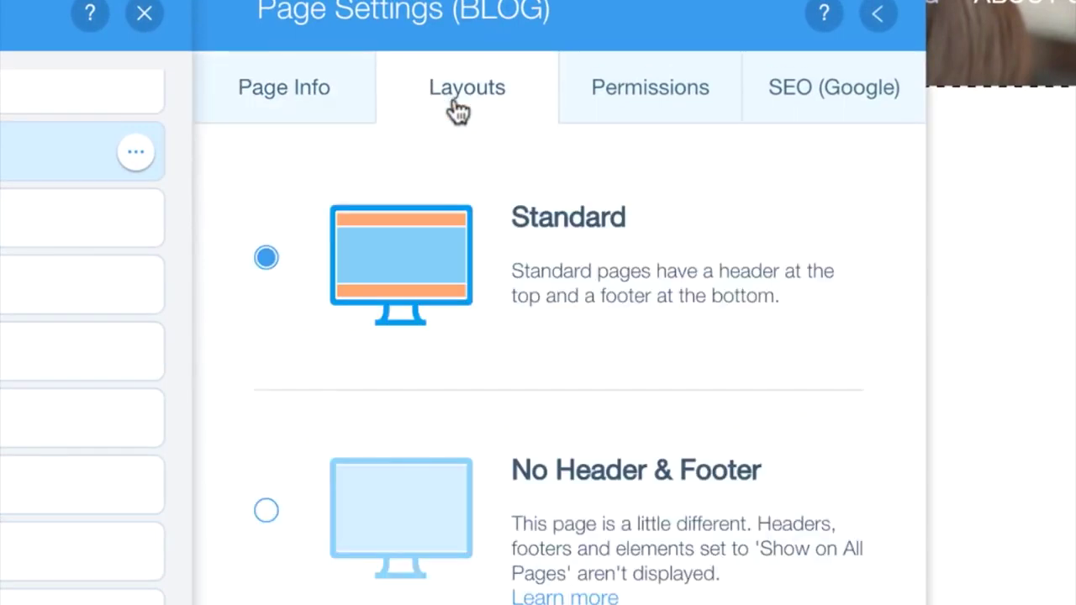
pyautogui.click(714, 103)
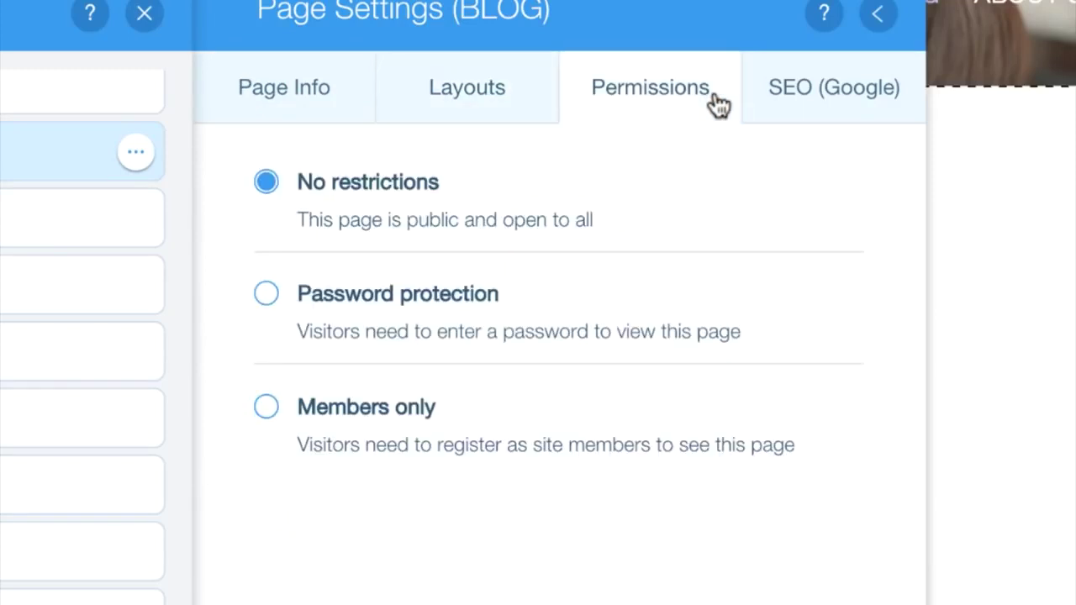
pyautogui.click(900, 114)
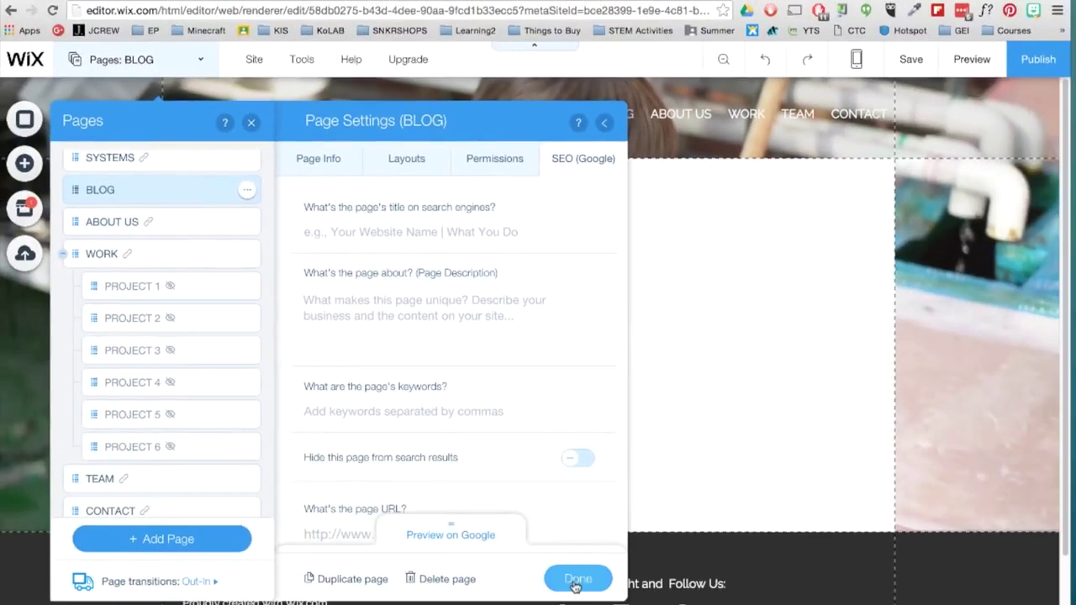
pyautogui.click(577, 580)
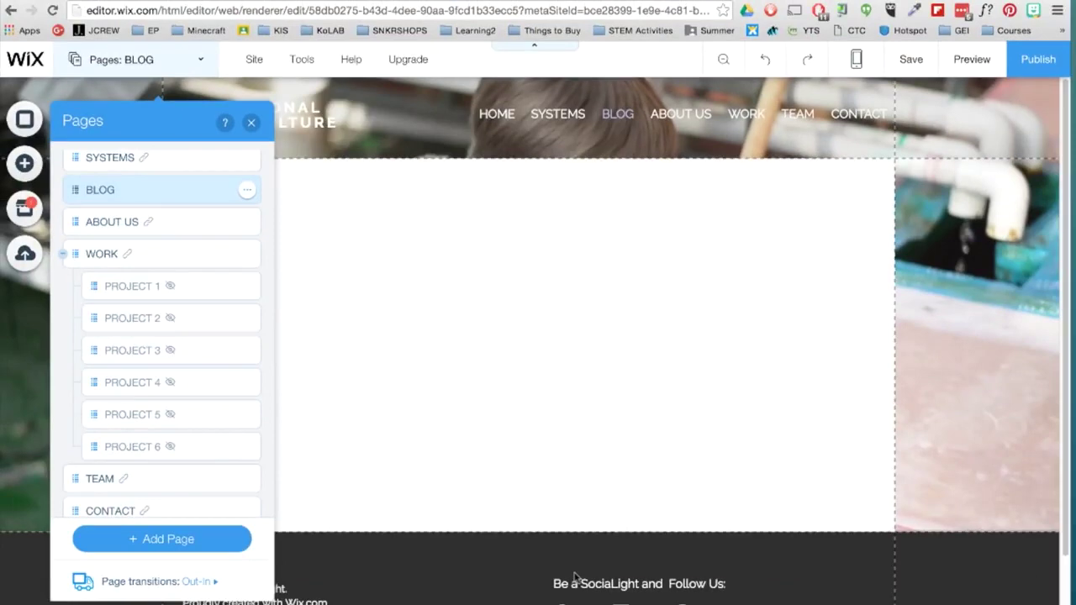
# Move the BLOG page between WORK and TEAM and add the first blog layout to the page
pyautogui.scroll(2, 156, 177)
pyautogui.moveTo(85, 232); pyautogui.dragTo(74, 445)
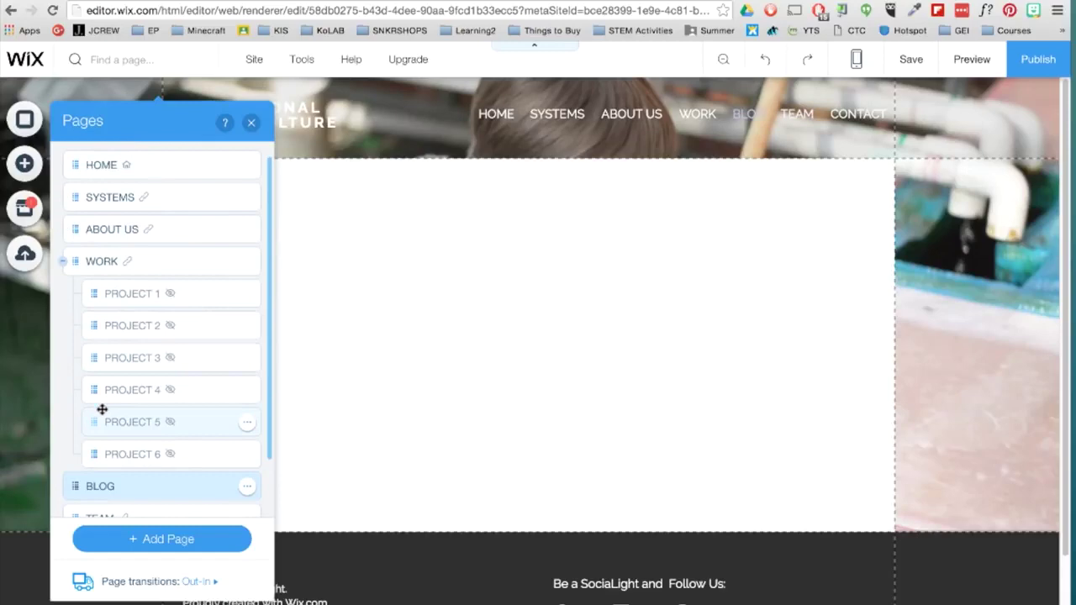
pyautogui.click(25, 163)
pyautogui.click(77, 433)
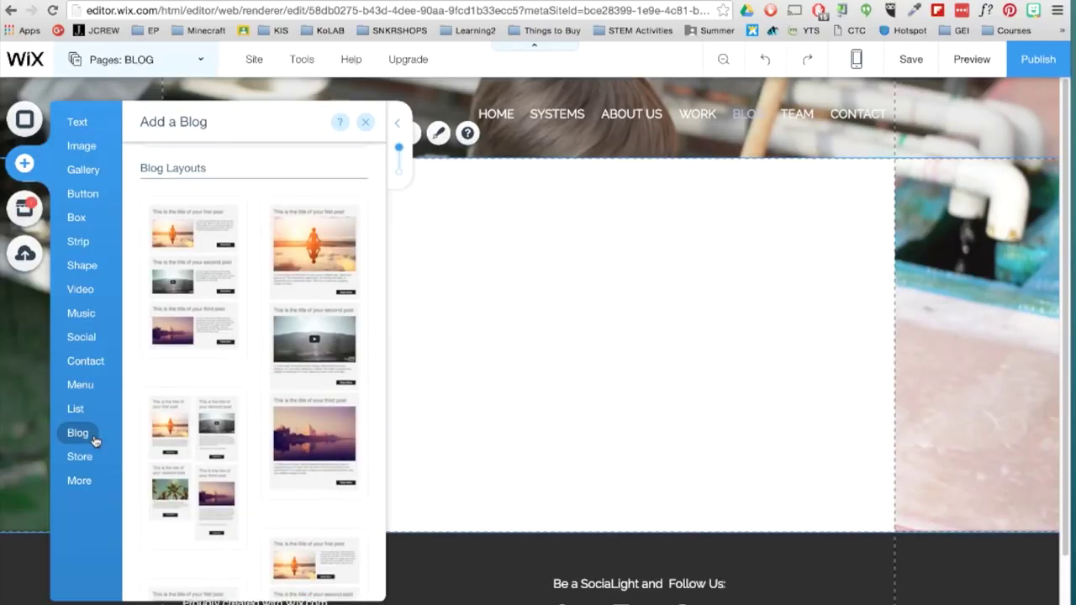
pyautogui.moveTo(193, 299); pyautogui.dragTo(546, 336)
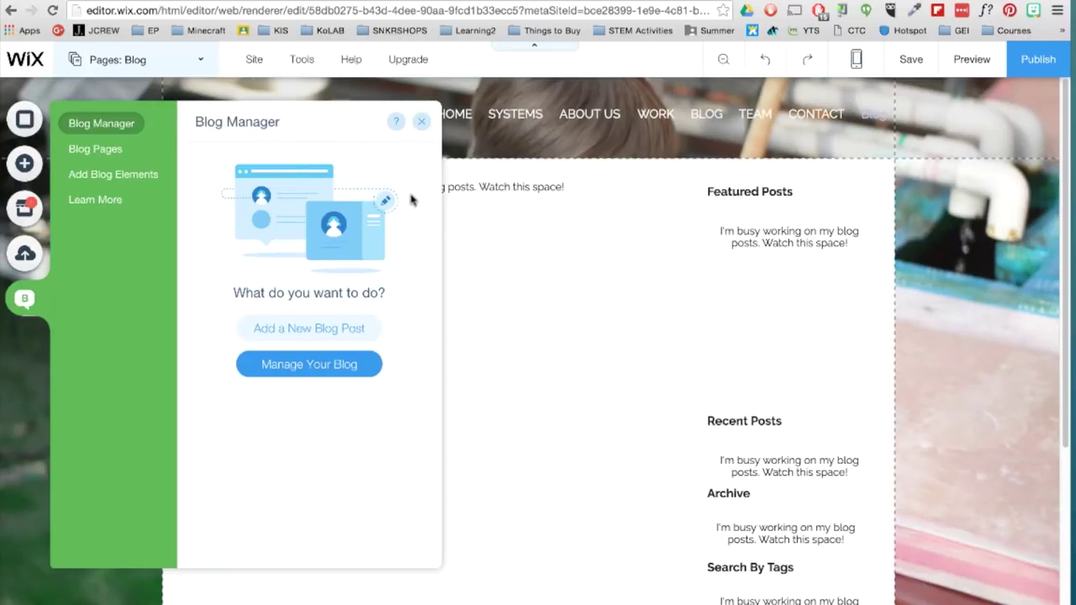
# Start a new blog post from the blog manager with the title WELCOME! and the author's name
pyautogui.click(354, 374)
pyautogui.click(1006, 134)
pyautogui.write('WELCOME!')
pyautogui.click(324, 177)
pyautogui.write('DAVIDL')
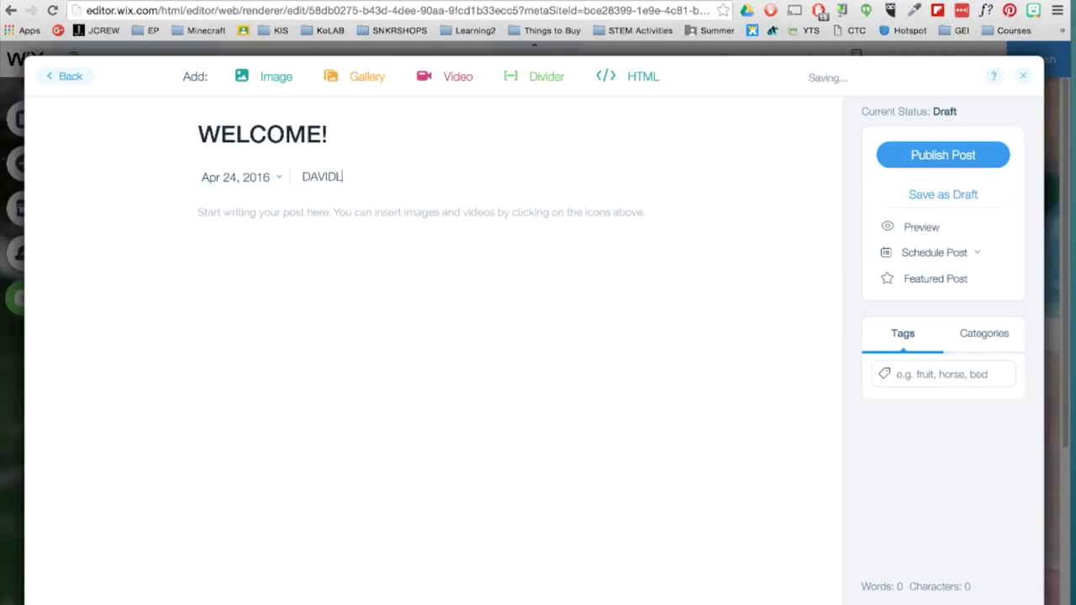
# Insert the mountain lake photo into the WELCOME! post, publish the post and close the blog editor
pyautogui.click(278, 77)
pyautogui.click(396, 269)
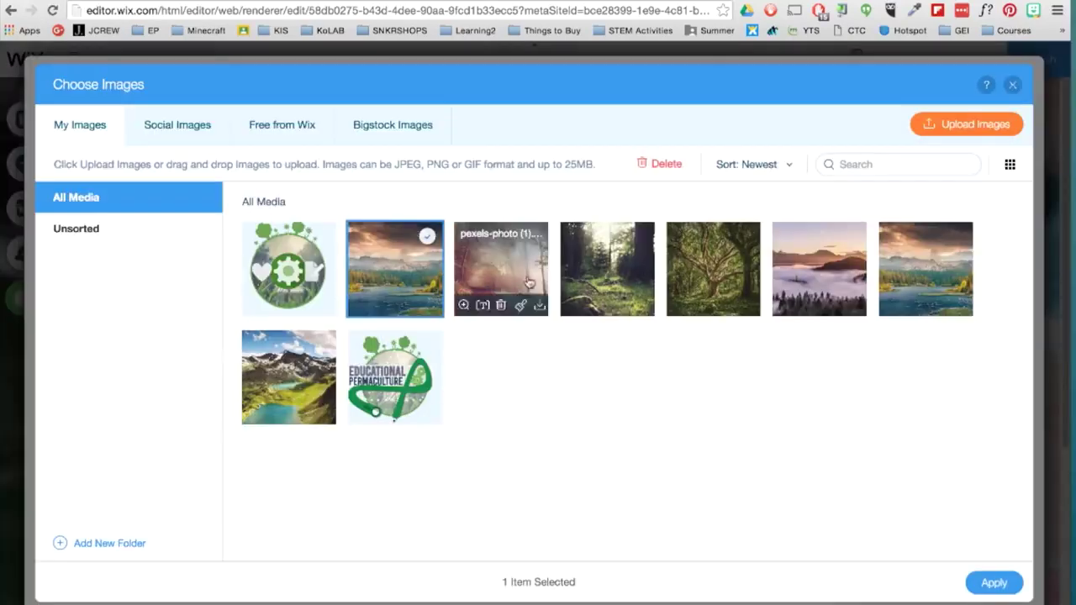
pyautogui.click(1019, 588)
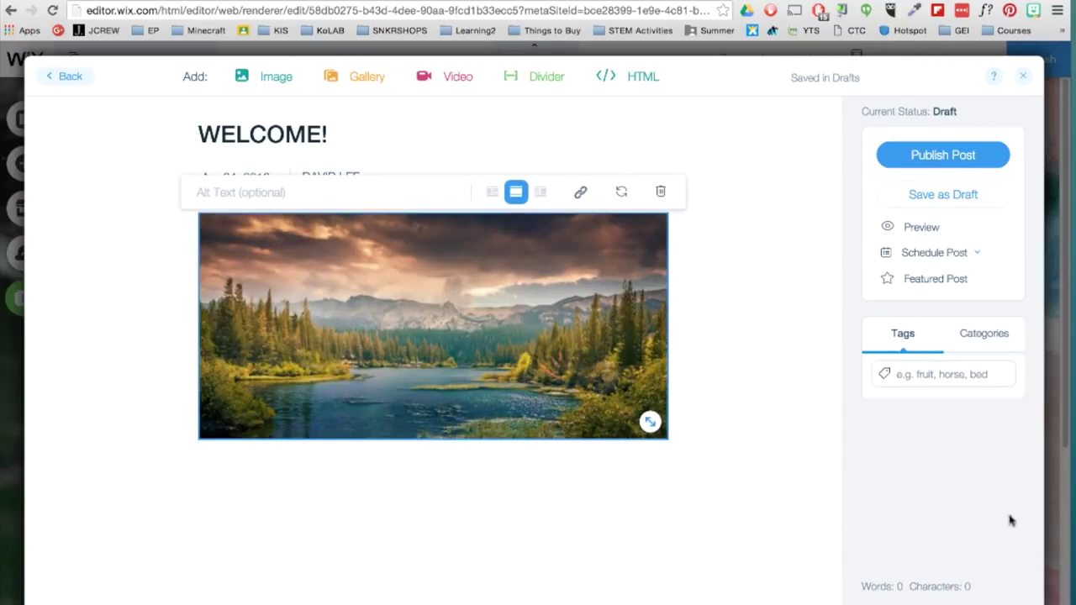
pyautogui.click(943, 155)
pyautogui.click(1016, 77)
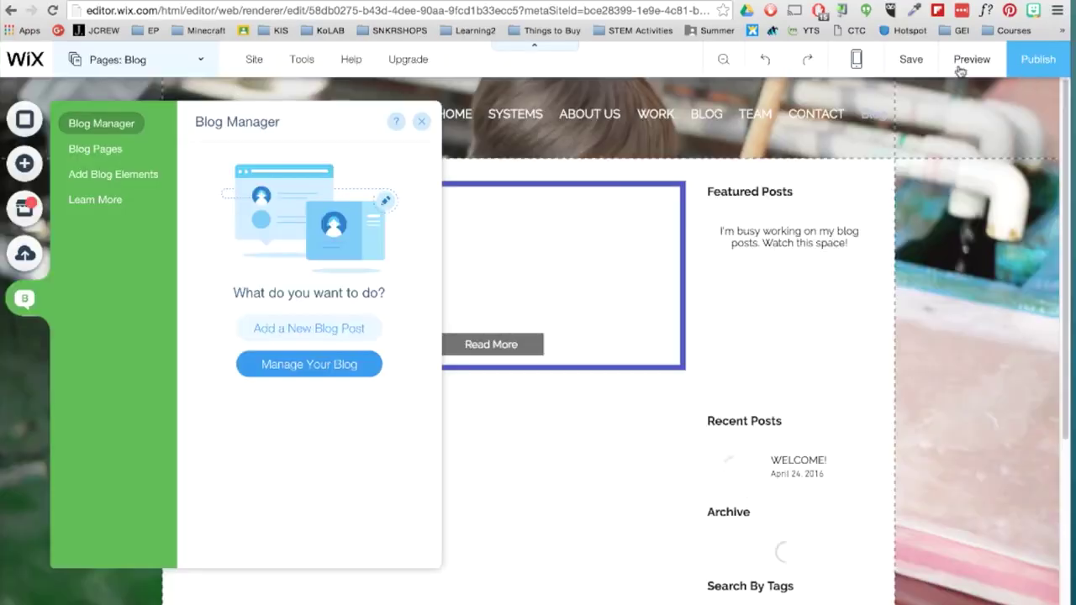
# Close the blog manager and add the social bar with light round icons to the header below the navigation menu
pyautogui.click(422, 121)
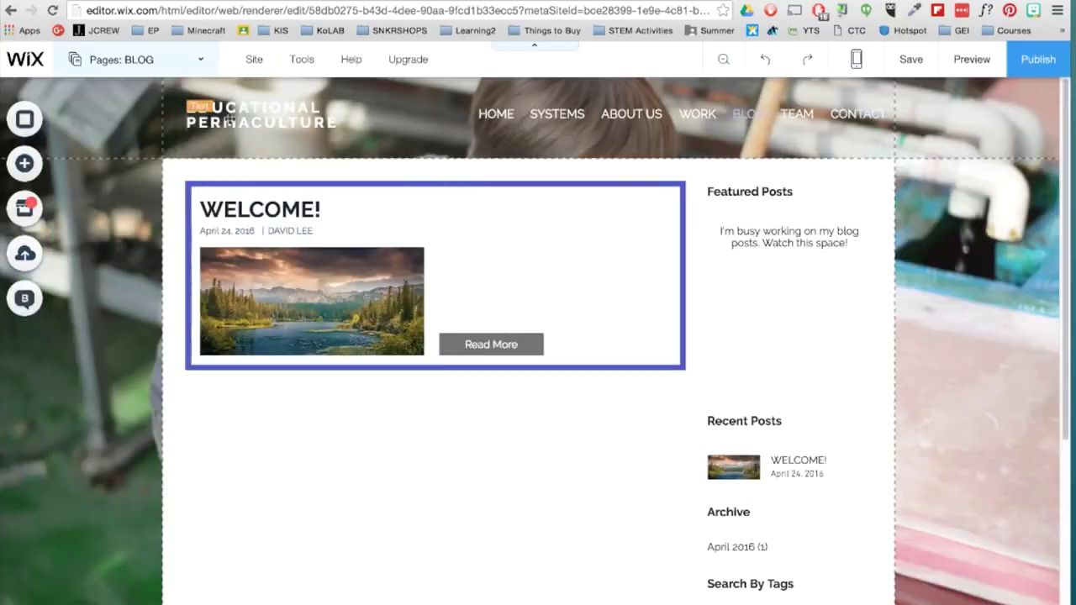
pyautogui.click(24, 164)
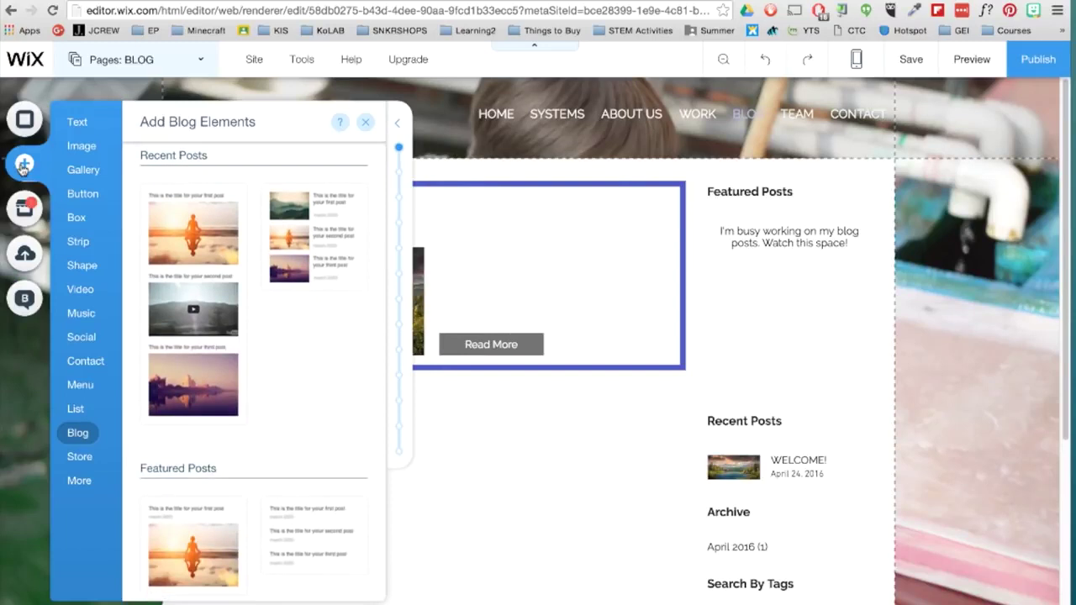
pyautogui.moveTo(97, 340)
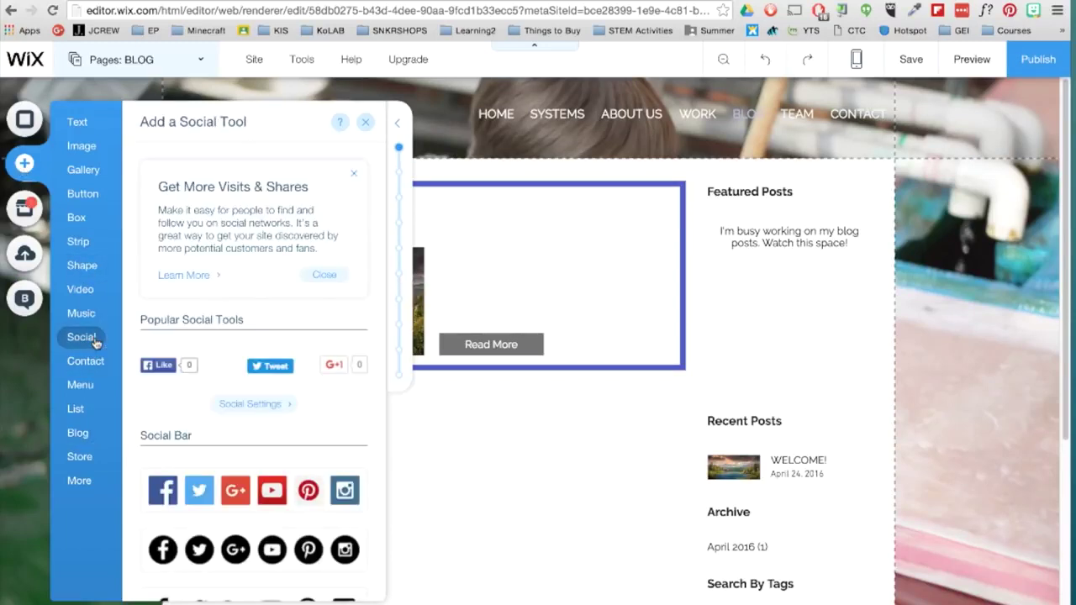
pyautogui.scroll(-15, 206, 339)
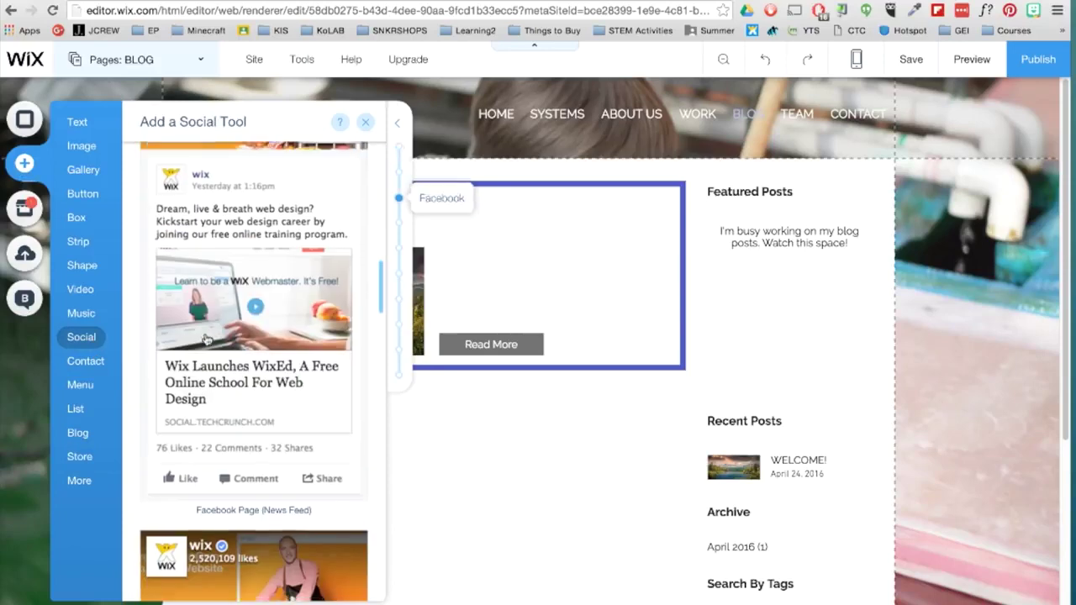
pyautogui.scroll(-15, 207, 339)
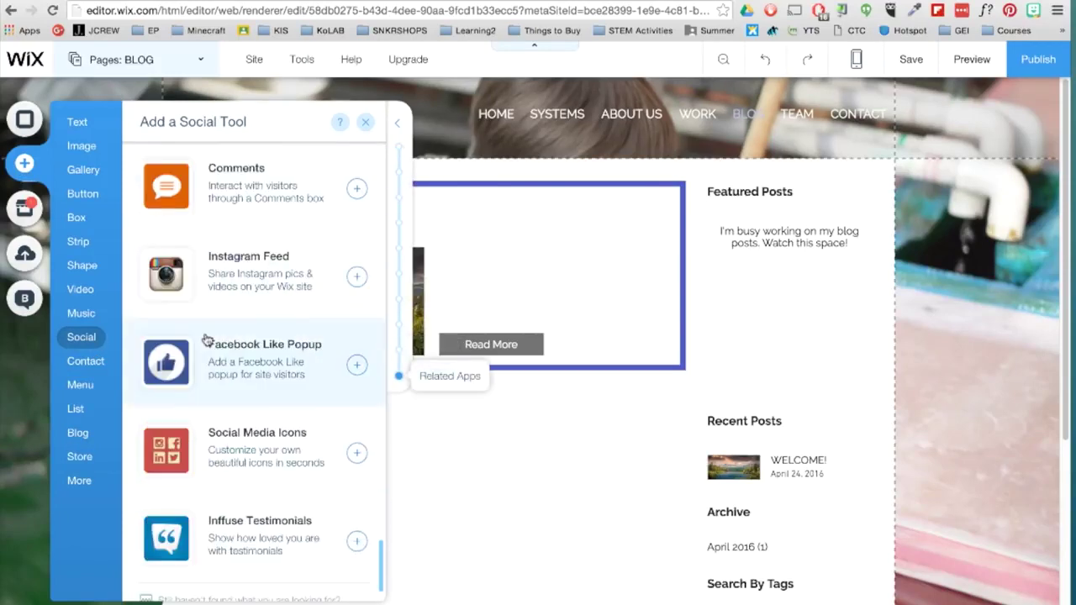
pyautogui.scroll(20, 206, 339)
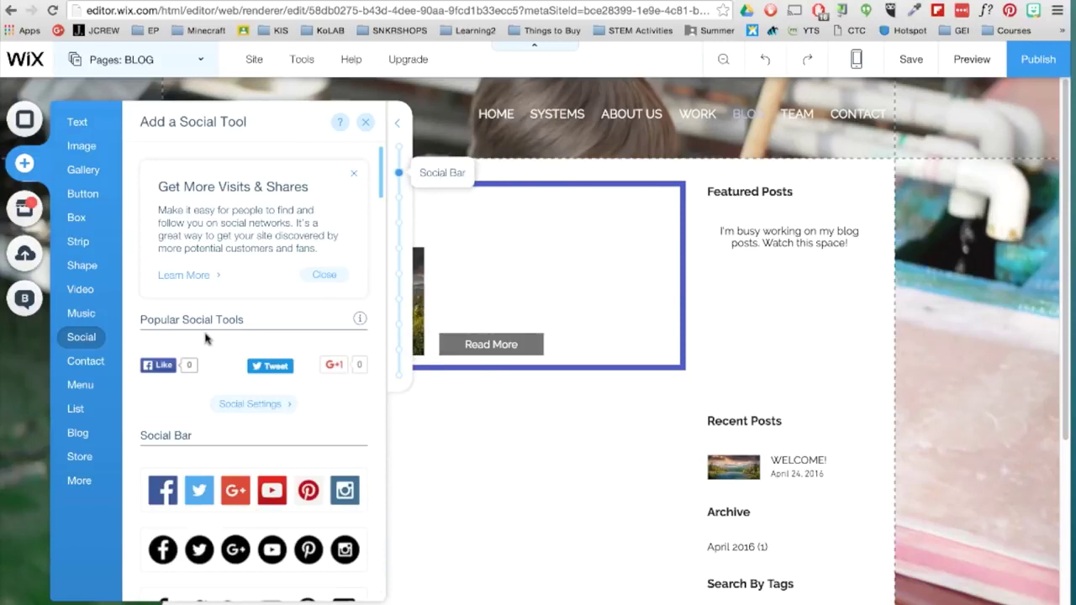
pyautogui.scroll(-5, 202, 335)
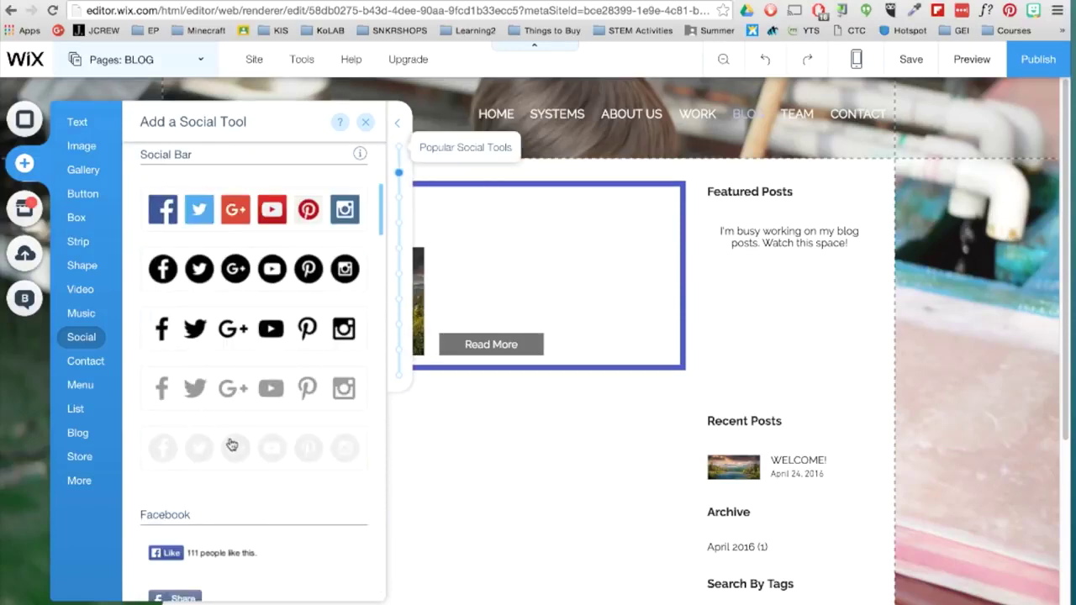
pyautogui.moveTo(240, 457); pyautogui.dragTo(772, 141)
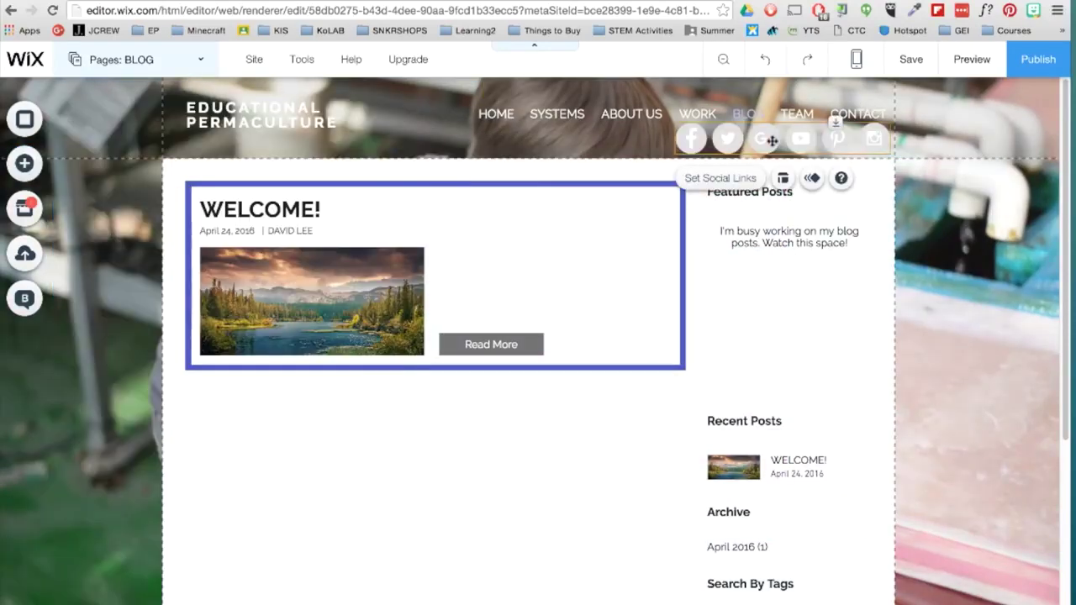
# Reduce the social bar's icon size and spacing, and move it beneath the right end of the navigation menu
pyautogui.click(782, 177)
pyautogui.moveTo(492, 216); pyautogui.dragTo(476, 217)
pyautogui.moveTo(480, 277); pyautogui.dragTo(477, 277)
pyautogui.moveTo(761, 135); pyautogui.dragTo(832, 140)
pyautogui.click(707, 152)
pyautogui.click(777, 107)
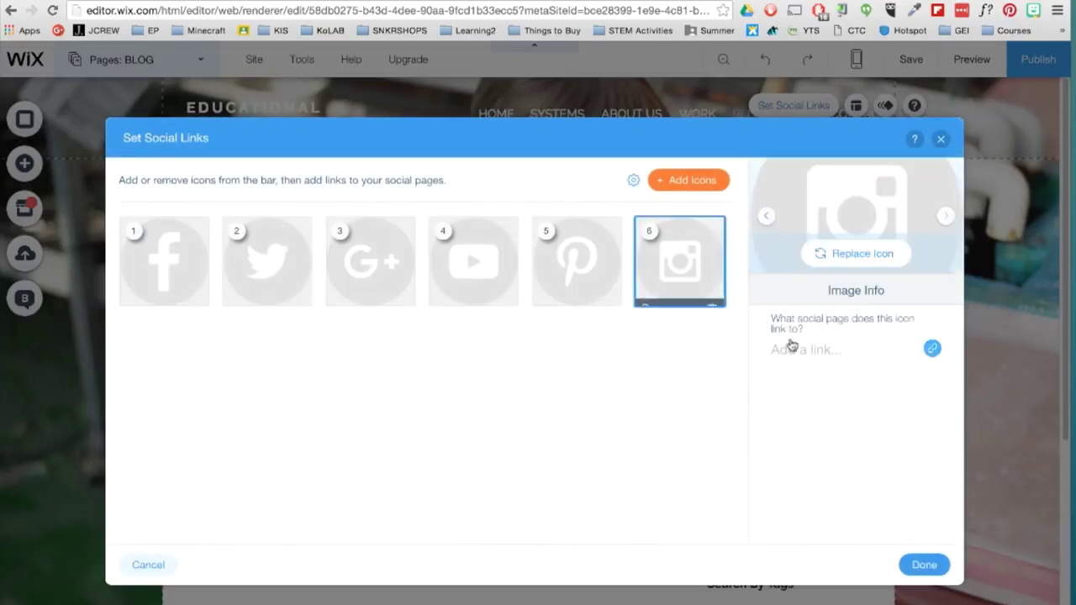
pyautogui.click(795, 348)
pyautogui.write('WWw.instagram.com/edu')
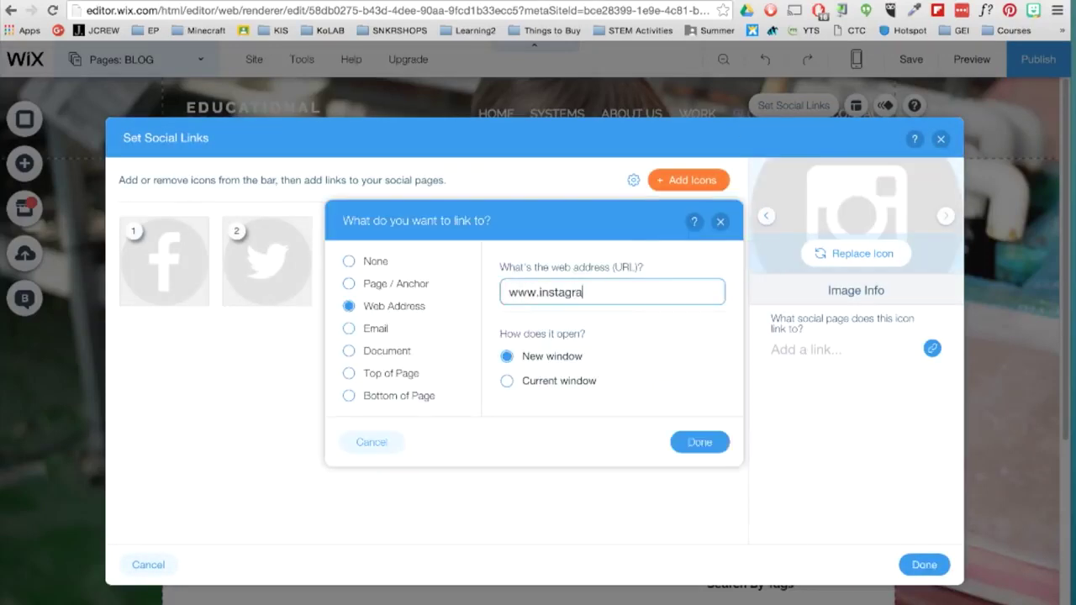
pyautogui.write('culture')
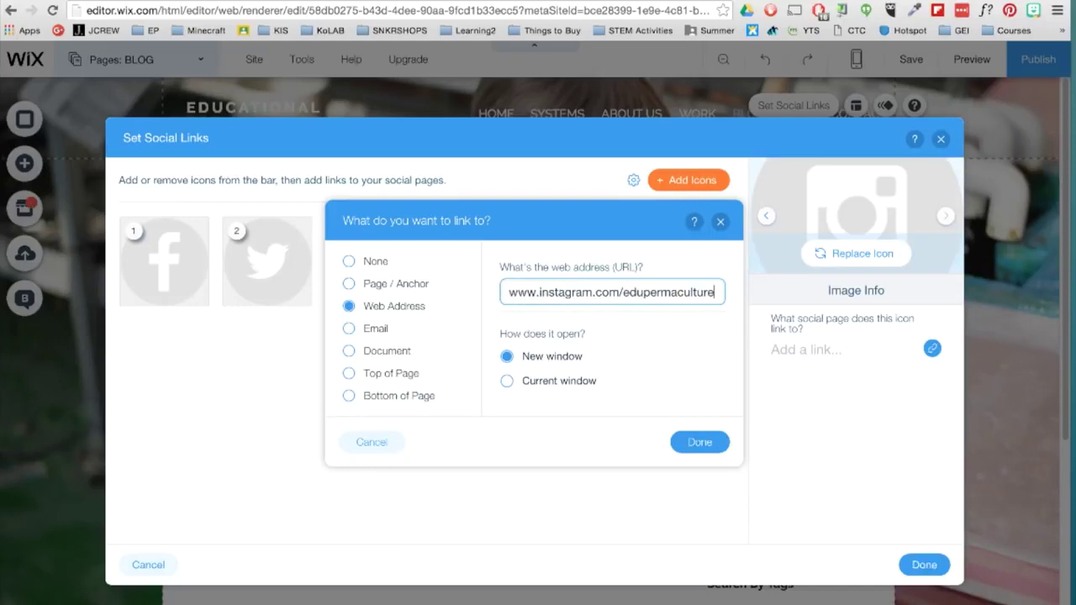
pyautogui.click(690, 441)
pyautogui.click(281, 271)
pyautogui.click(869, 359)
pyautogui.write('www.twitter.com/')
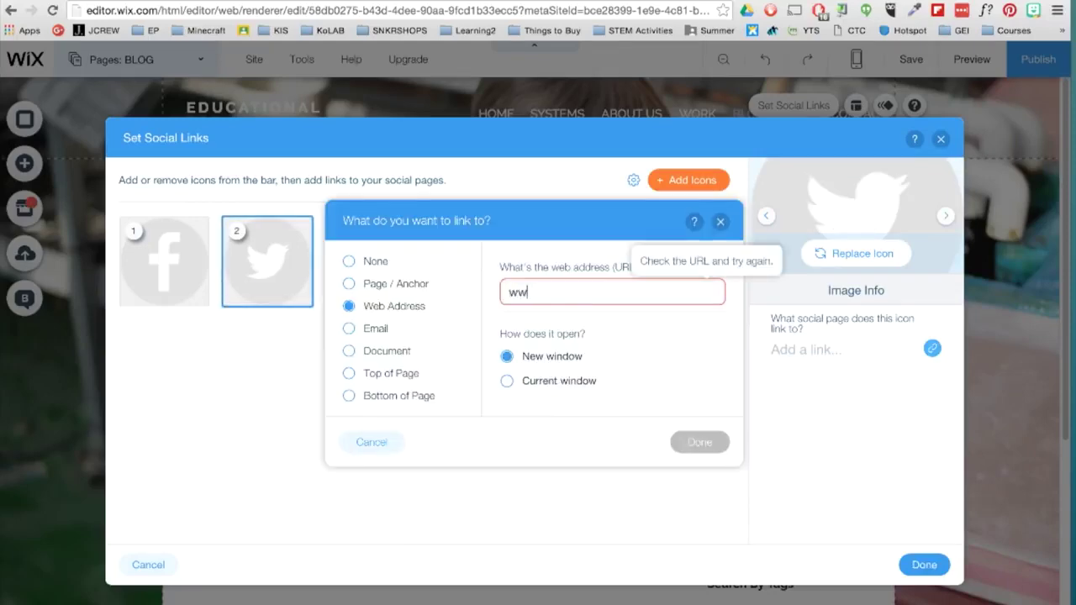
pyautogui.click(700, 442)
pyautogui.click(924, 564)
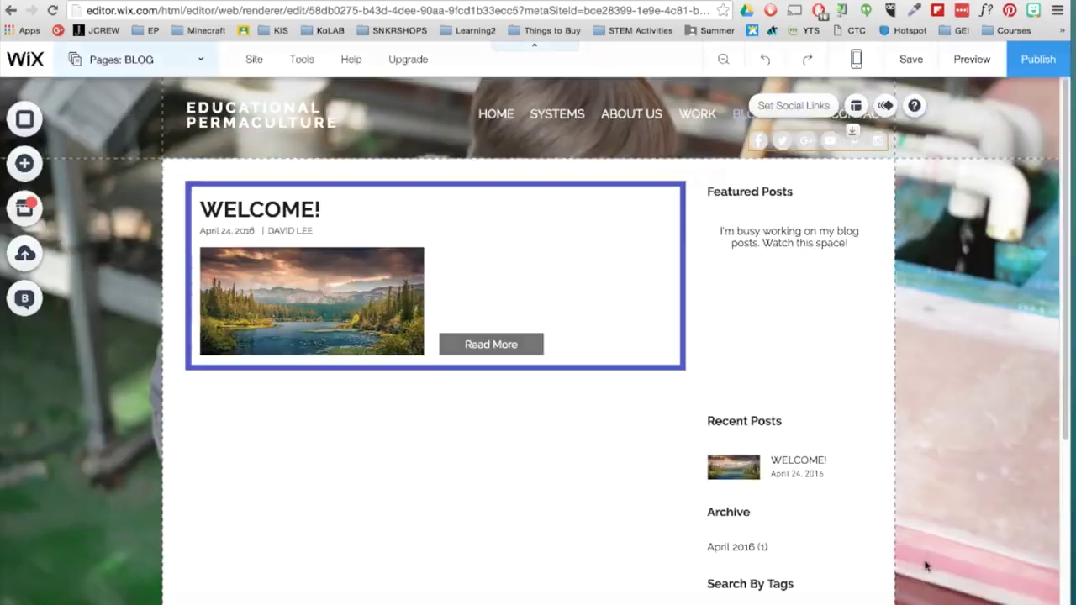
# Preview the site, test the Instagram icon's link and return to the editor
pyautogui.click(960, 61)
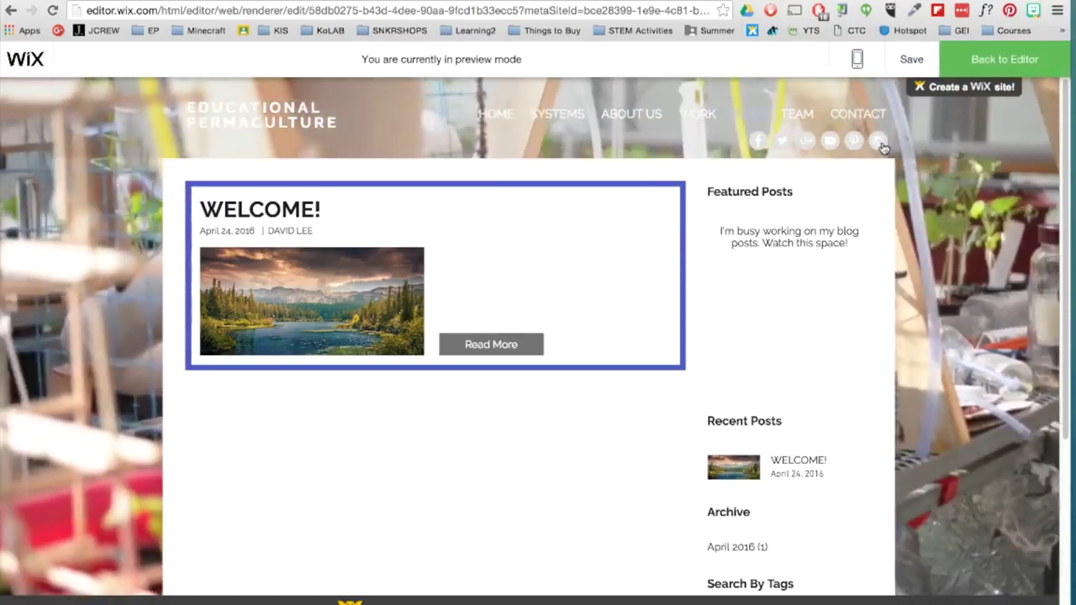
pyautogui.click(879, 140)
pyautogui.click(158, 4)
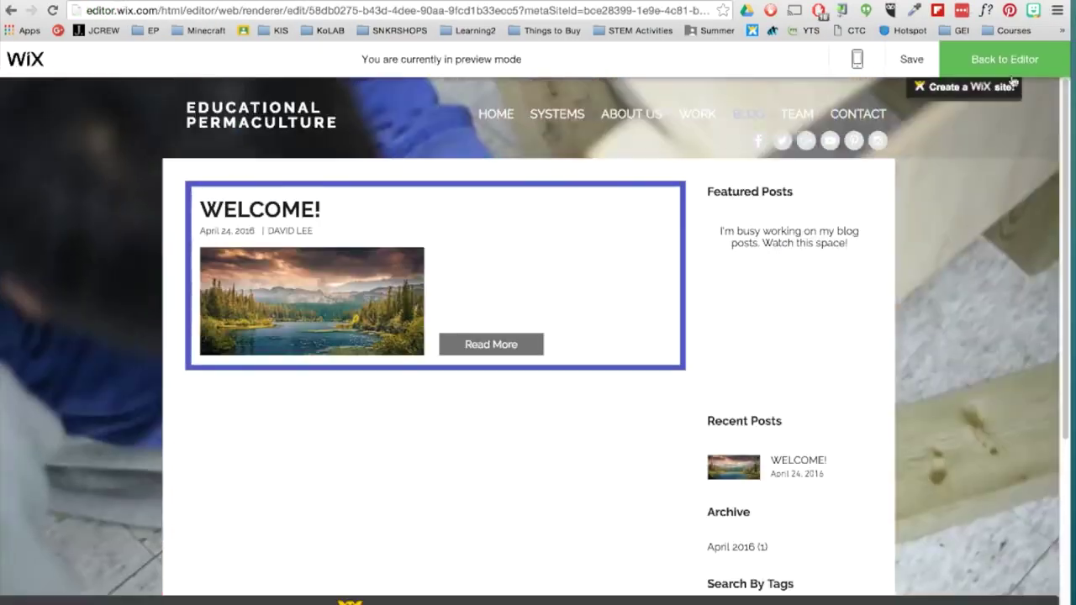
pyautogui.click(1005, 59)
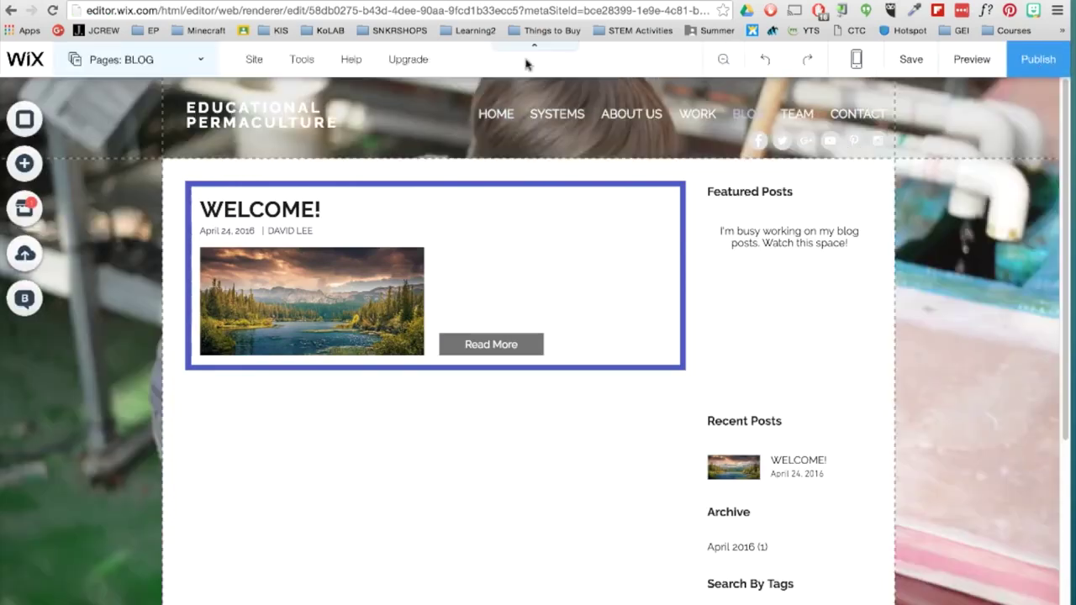
# Look through the app categories in the Wix App Market and close it
pyautogui.click(24, 209)
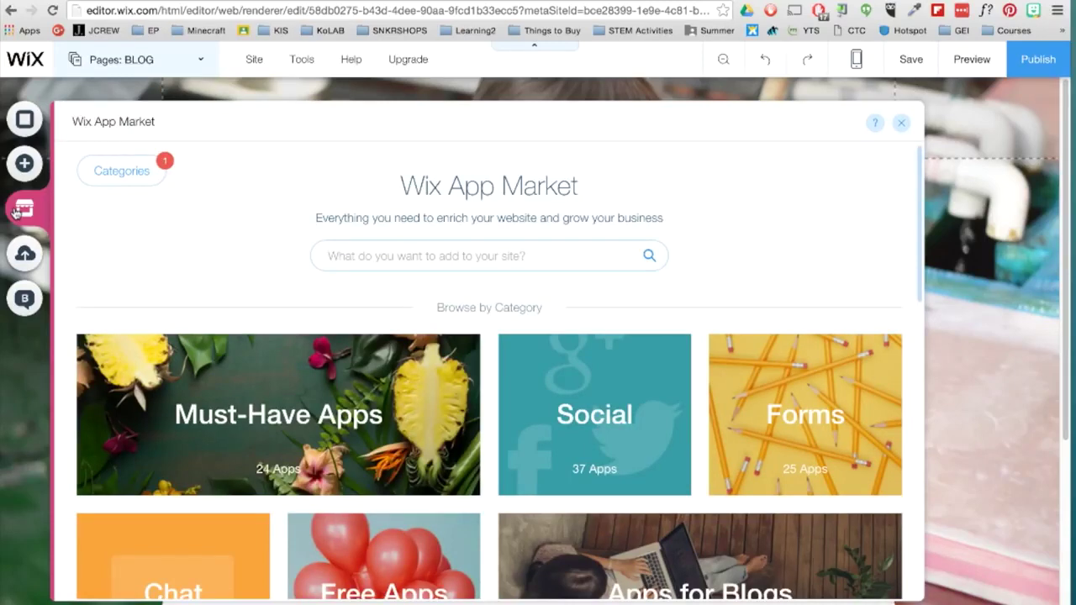
pyautogui.scroll(-5, 183, 316)
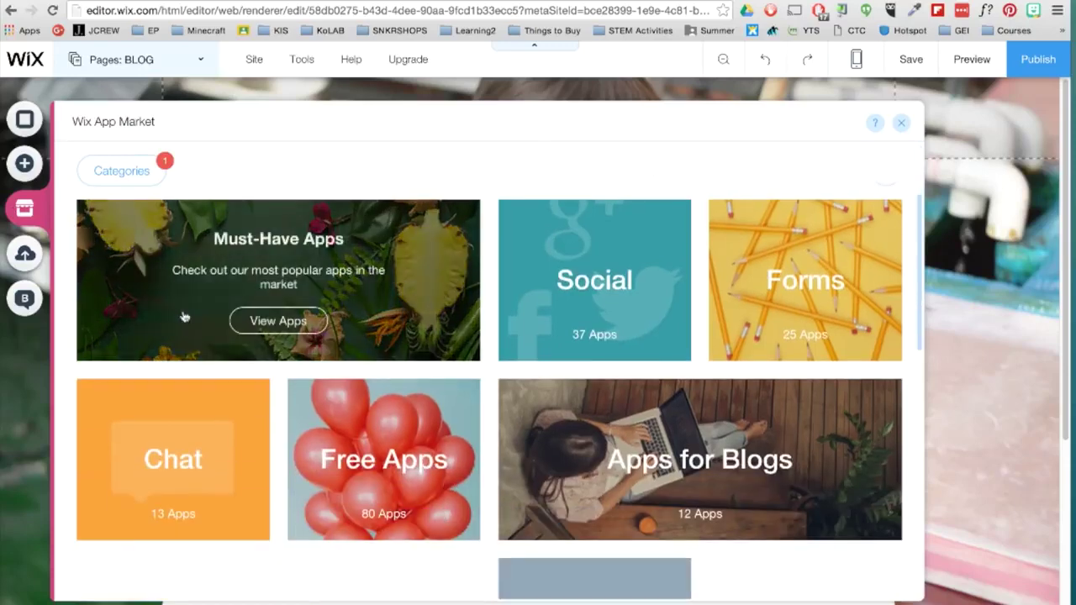
pyautogui.scroll(-4, 184, 316)
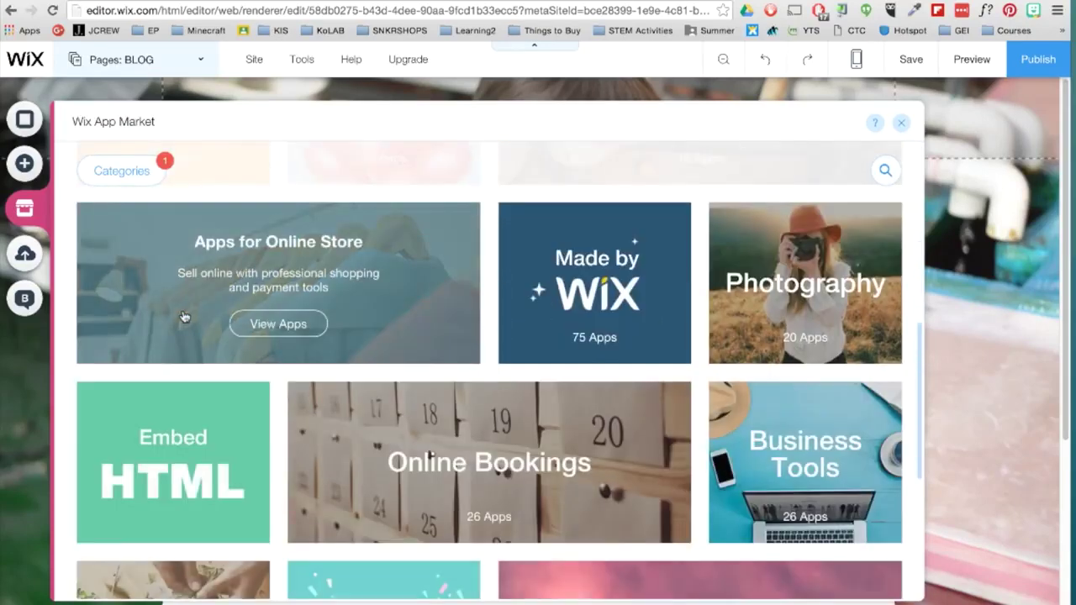
pyautogui.scroll(-4, 183, 316)
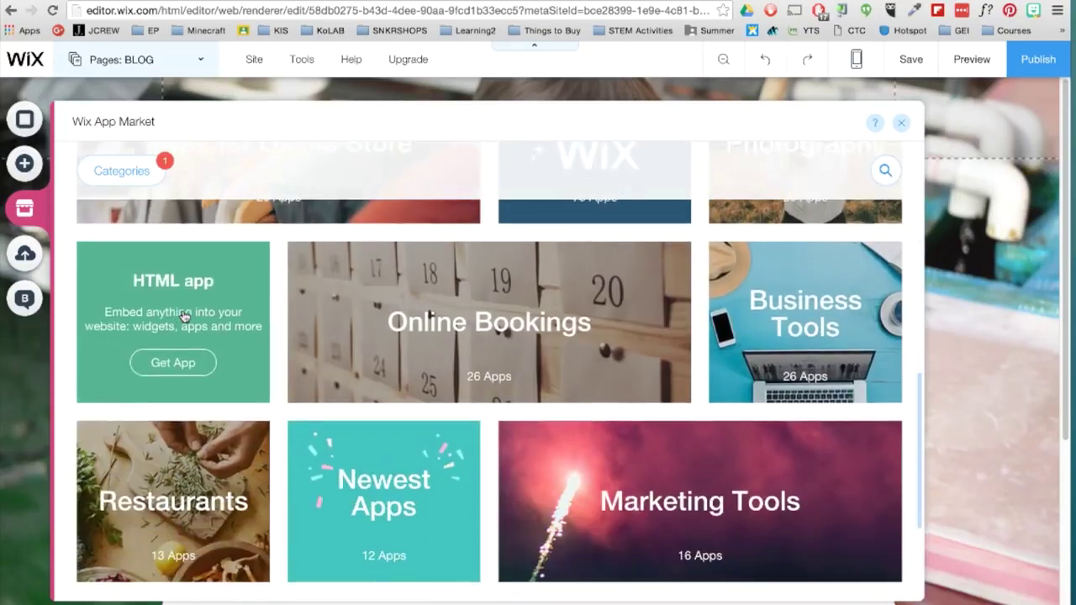
pyautogui.scroll(-2, 183, 316)
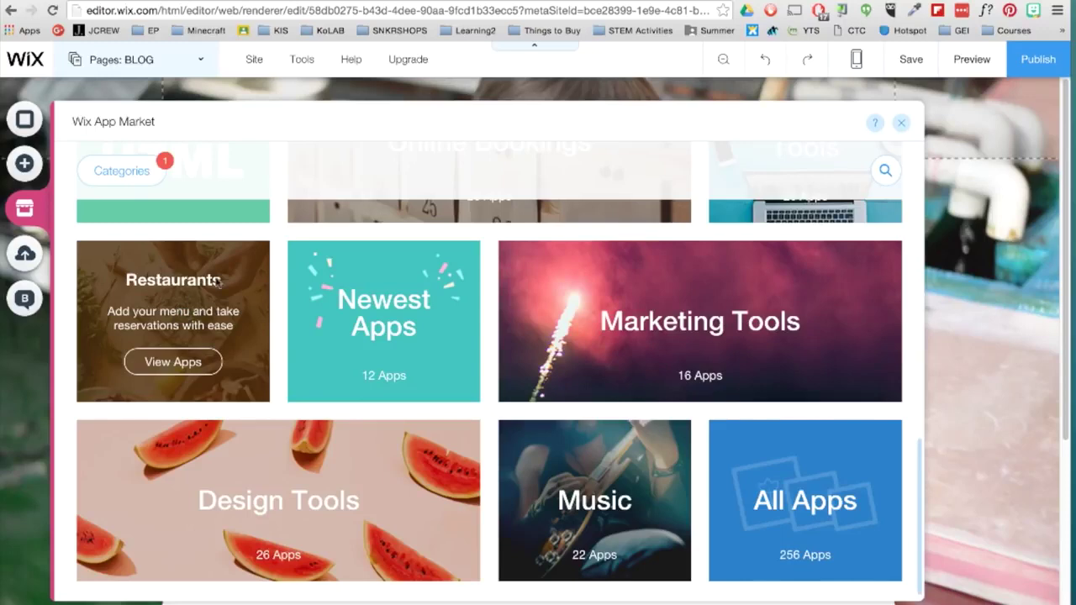
pyautogui.click(901, 124)
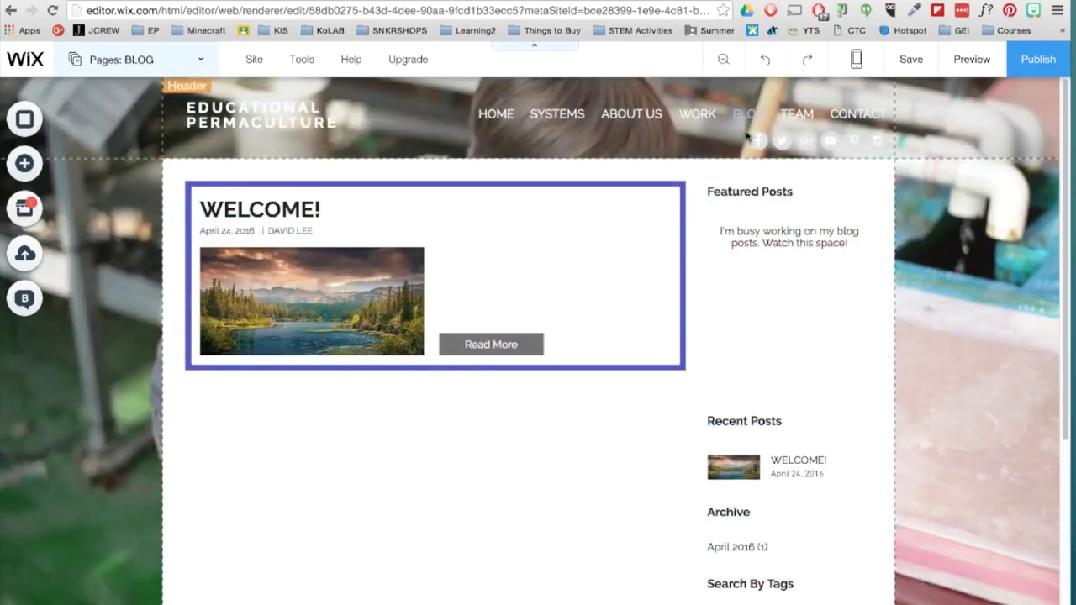
# Rename the PROJECT 6 page as INSTAGRAM
pyautogui.click(200, 64)
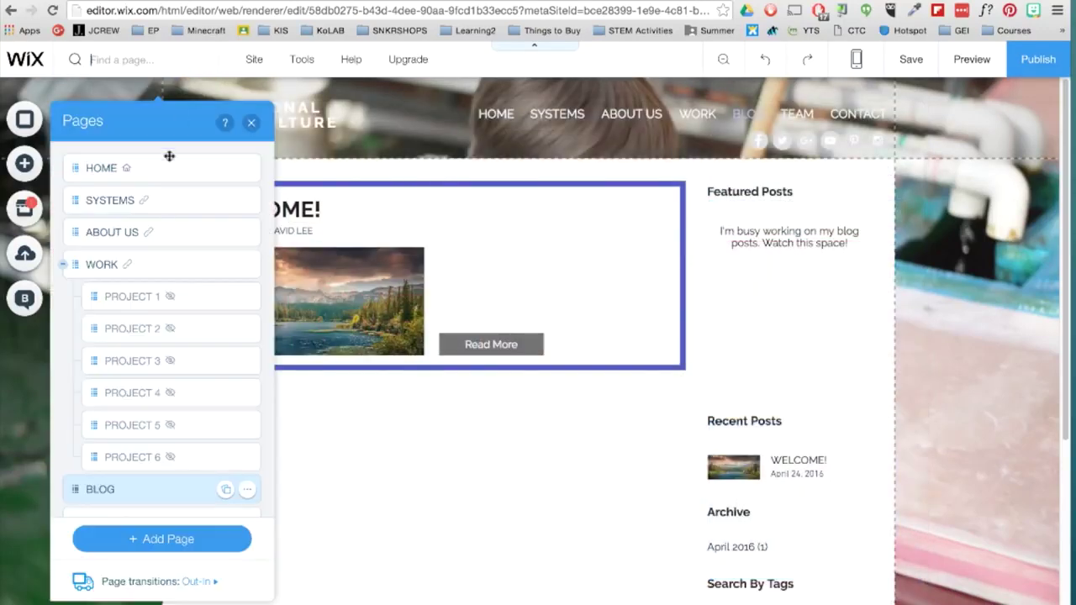
pyautogui.doubleClick(124, 457)
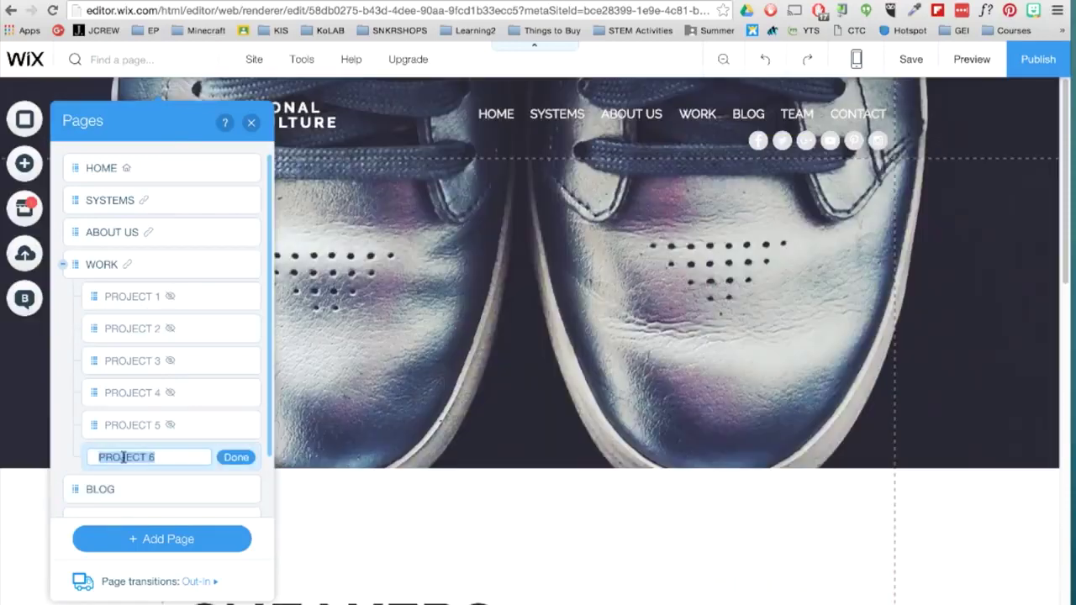
pyautogui.write('INA')
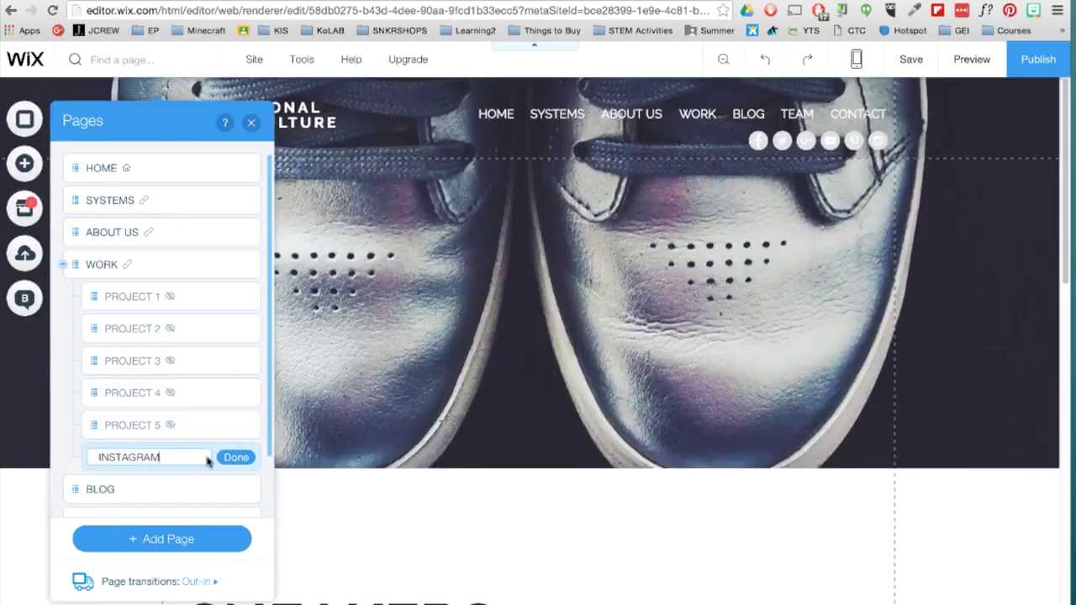
pyautogui.click(237, 459)
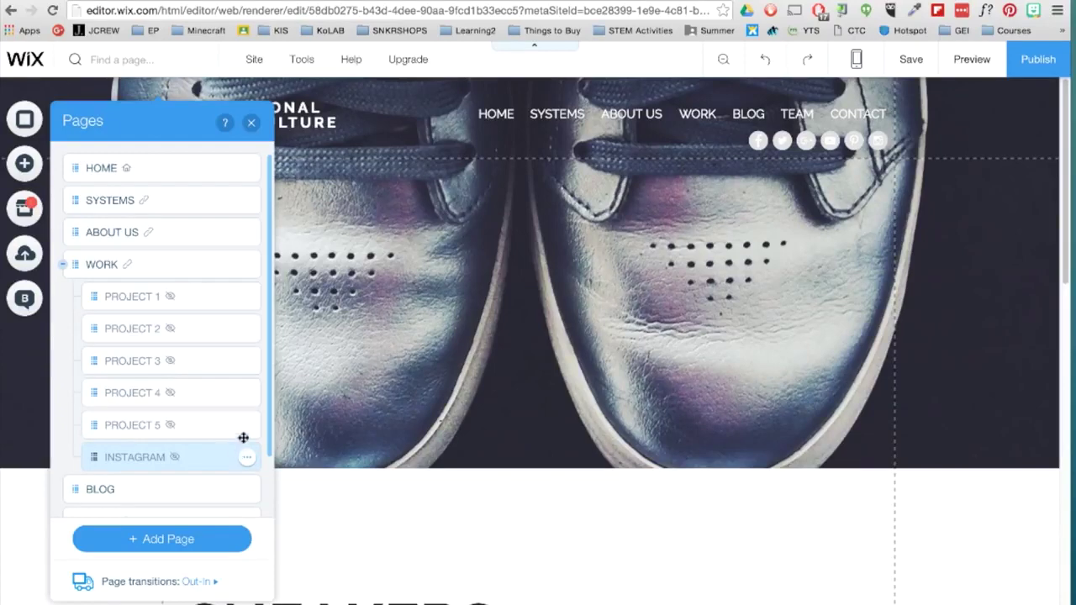
# Close the page list and replace the large heading on the INSTAGRAM page with INSTAGRAM
pyautogui.click(250, 122)
pyautogui.doubleClick(252, 336)
pyautogui.write('INSTAG')
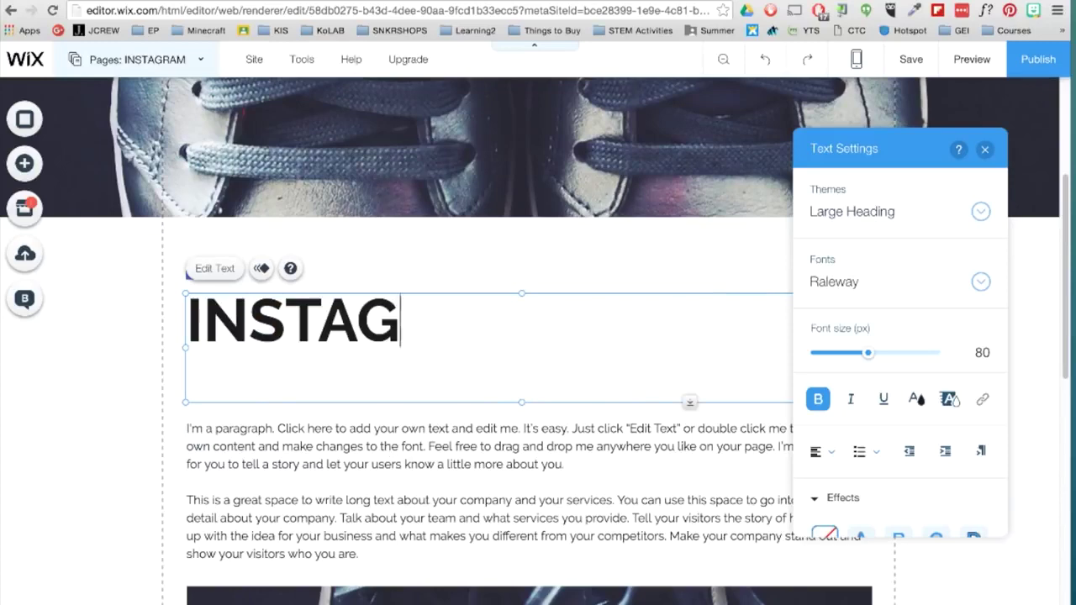
pyautogui.write('RAM')
pyautogui.press('Escape')
# Add the Instagram Feed app from the market's Social category, place it below the paragraphs and widen it across the content area
pyautogui.scroll(-4, 432, 480)
pyautogui.click(25, 210)
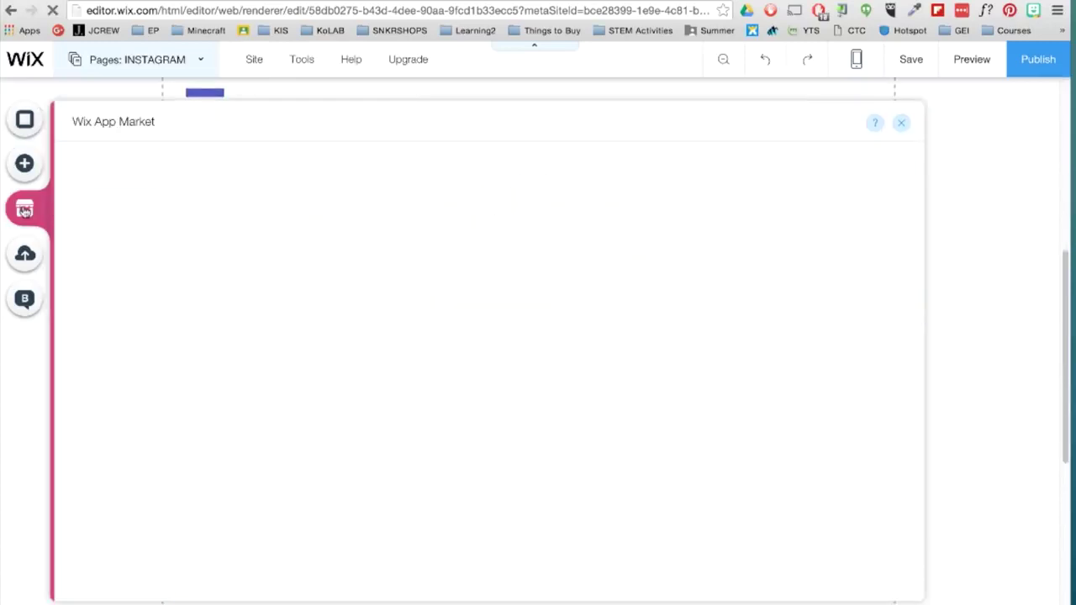
pyautogui.click(579, 392)
pyautogui.click(809, 471)
pyautogui.click(791, 190)
pyautogui.moveTo(474, 428); pyautogui.dragTo(339, 511)
pyautogui.moveTo(606, 425); pyautogui.dragTo(846, 413)
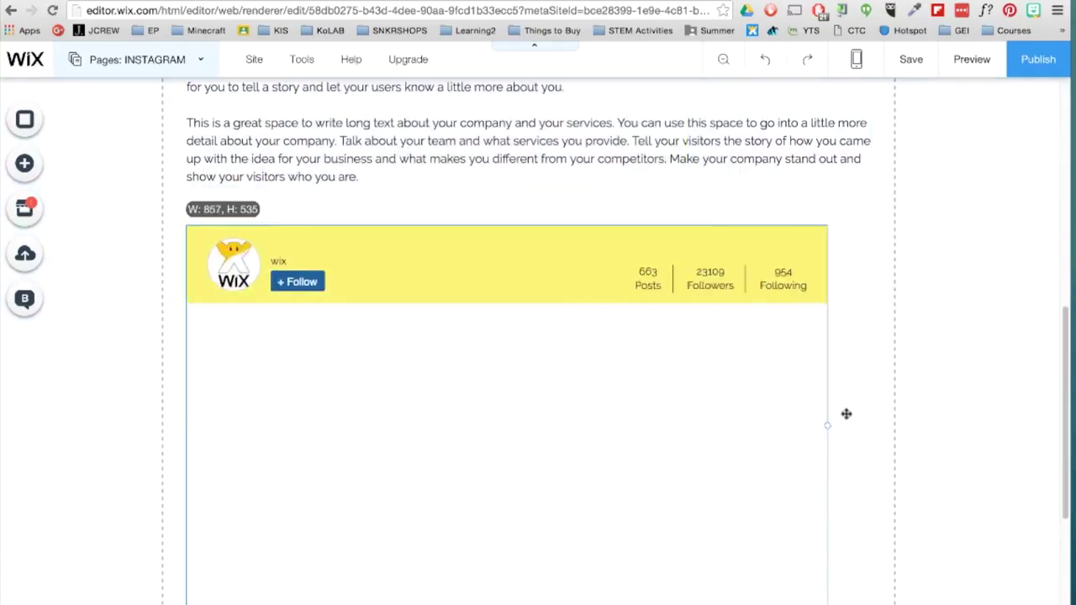
# Connect the Instagram feed to the site's Instagram account by logging in with the account username and password
pyautogui.click(202, 209)
pyautogui.click(404, 213)
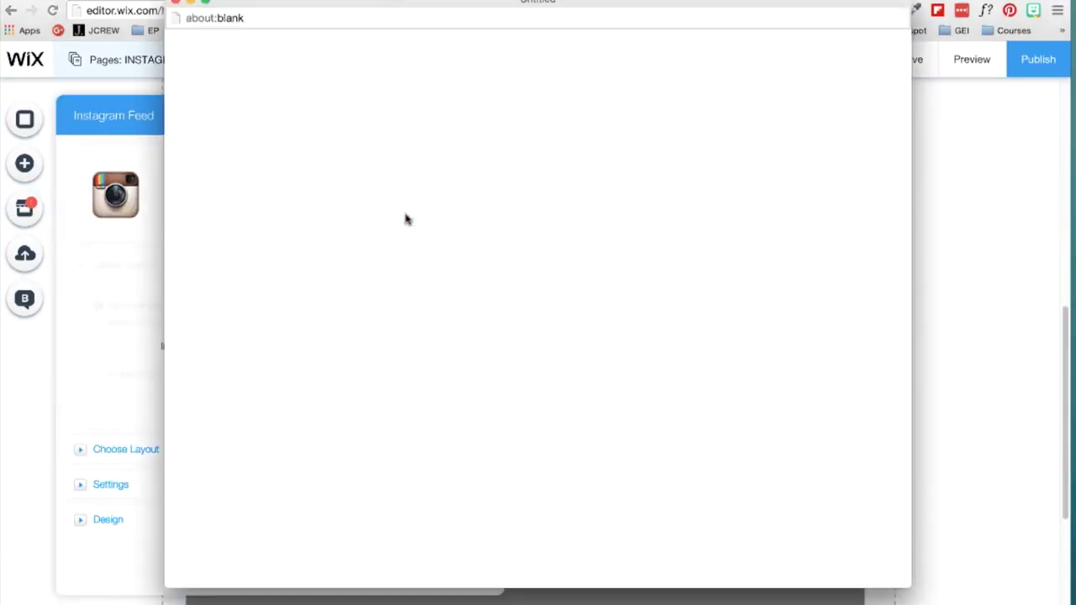
pyautogui.write('edupermaculture')
pyautogui.press('Tab')
pyautogui.write('••••••••••••')
pyautogui.press('Return')
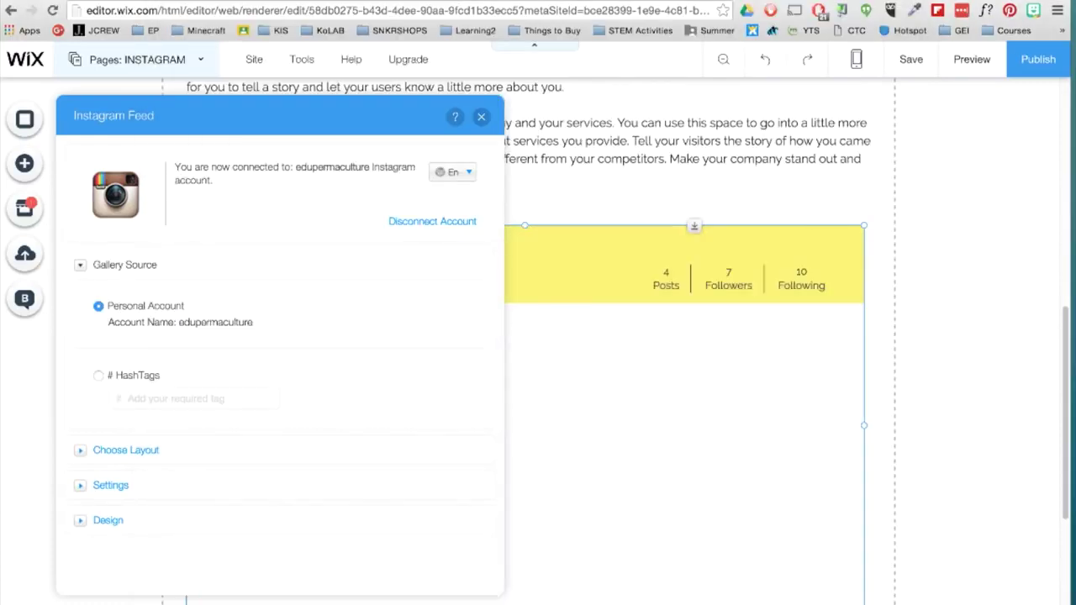
# Review the Instagram feed's layout and display settings, and set its header colour to light grey and separators to white
pyautogui.click(84, 451)
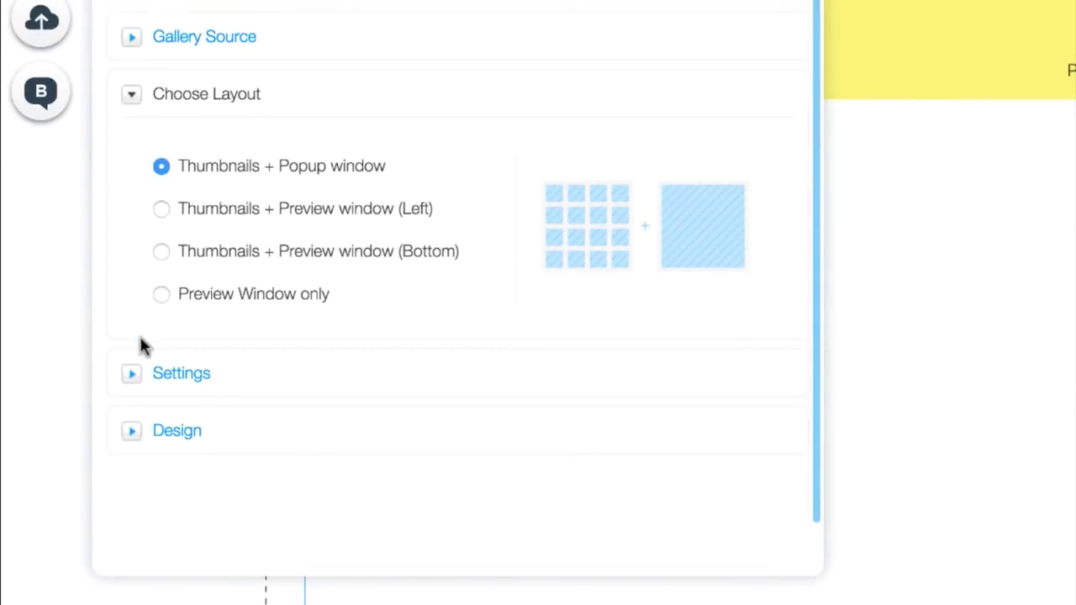
pyautogui.click(130, 380)
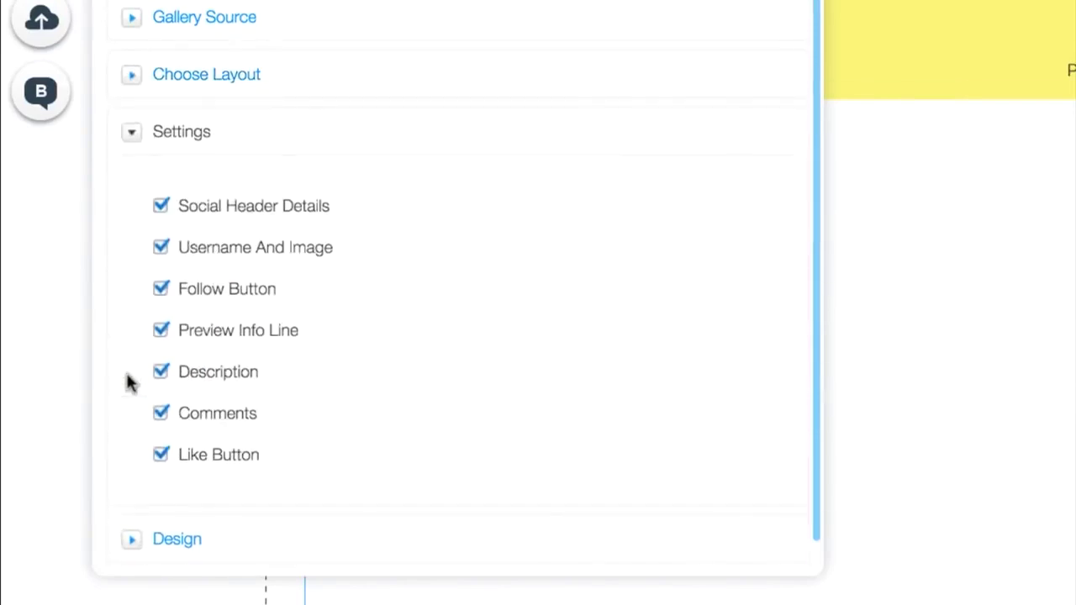
pyautogui.click(134, 510)
pyautogui.click(395, 250)
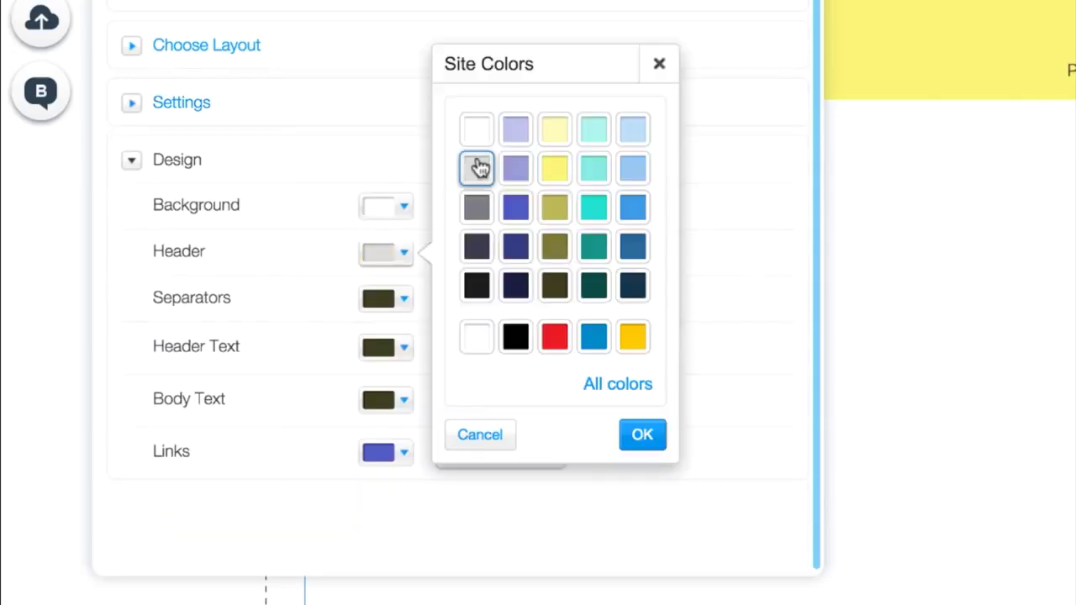
pyautogui.click(479, 168)
pyautogui.click(395, 299)
pyautogui.click(479, 174)
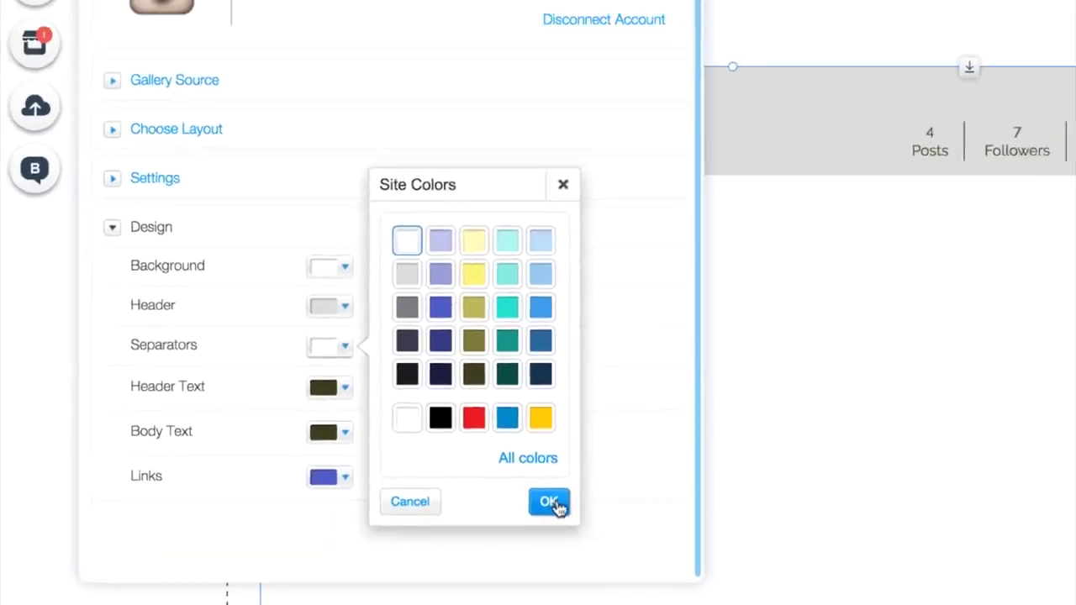
pyautogui.click(548, 501)
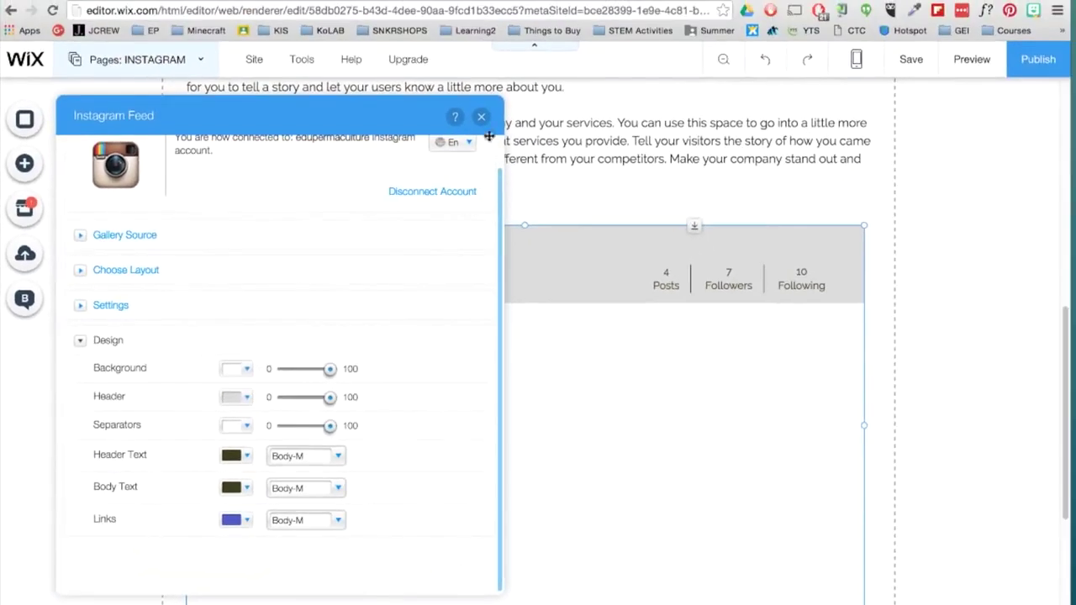
pyautogui.click(481, 117)
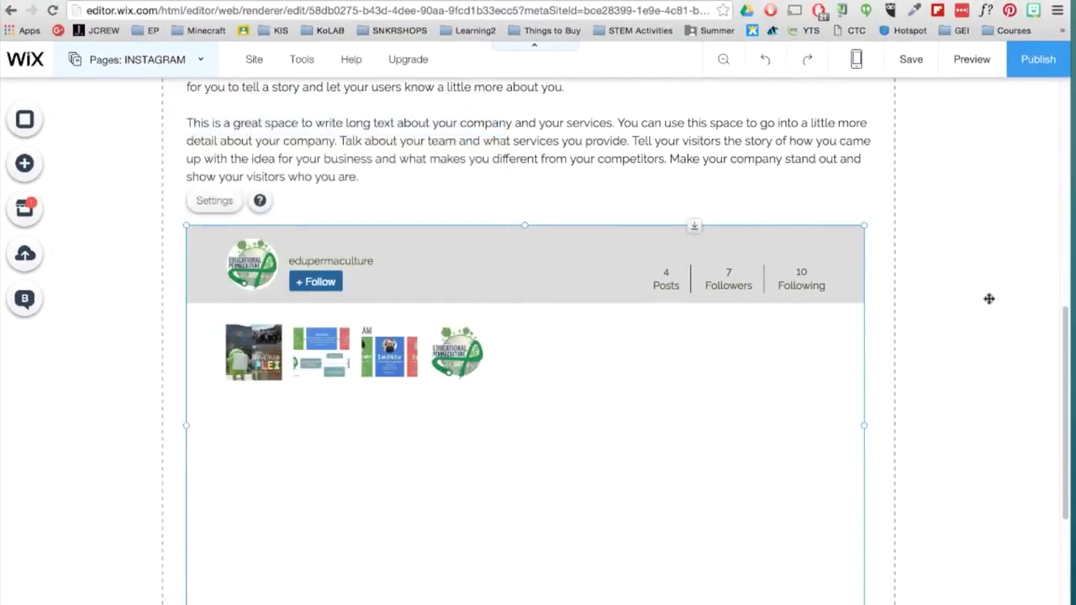
# Switch from the INSTAGRAM page to the HOME page and select its anchor menu
pyautogui.scroll(6, 986, 357)
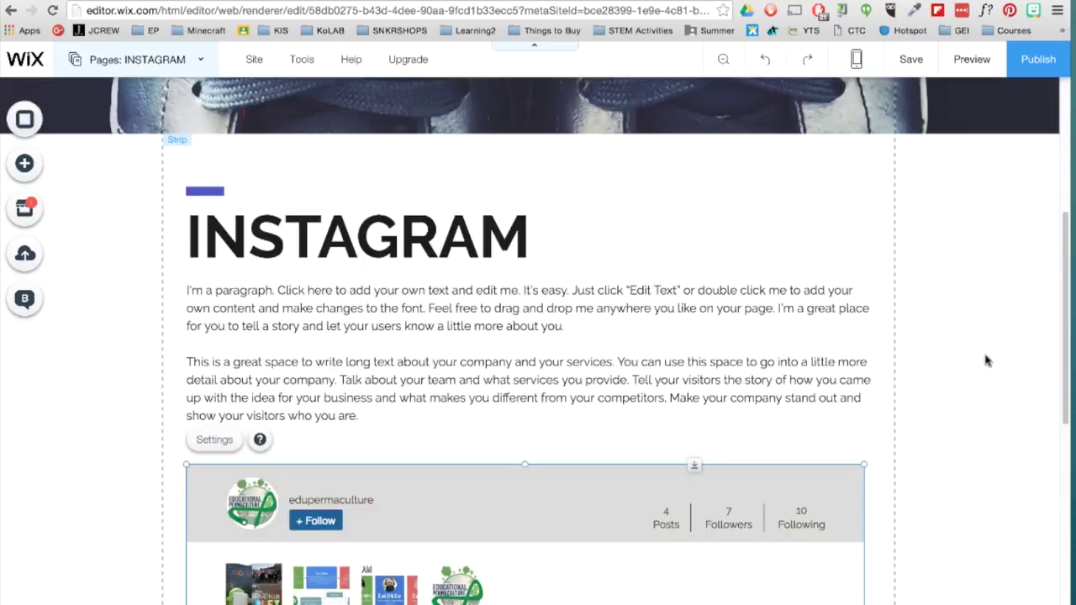
pyautogui.click(965, 292)
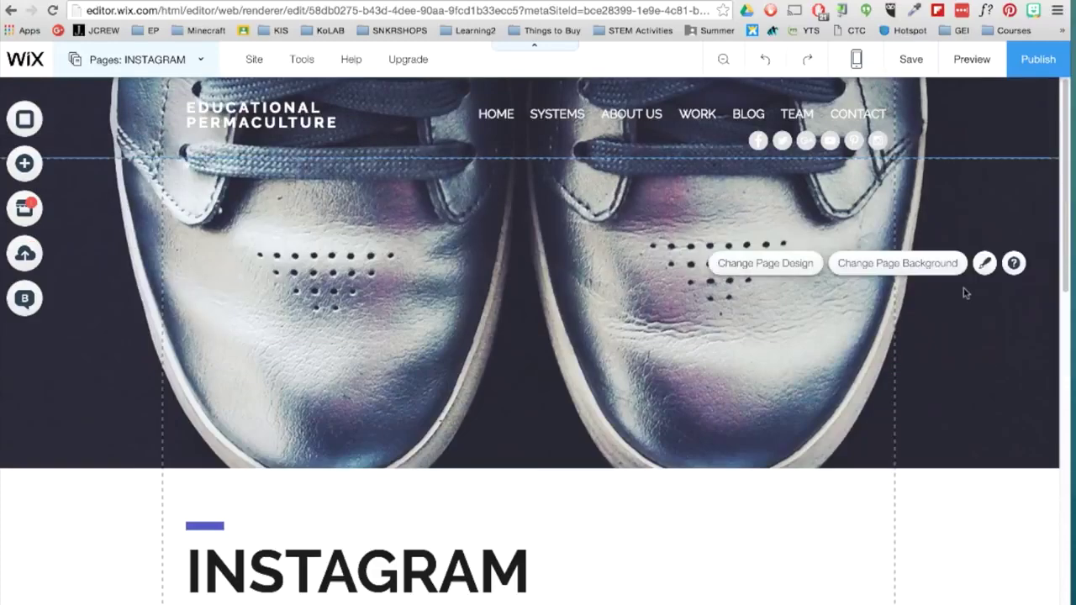
pyautogui.click(106, 61)
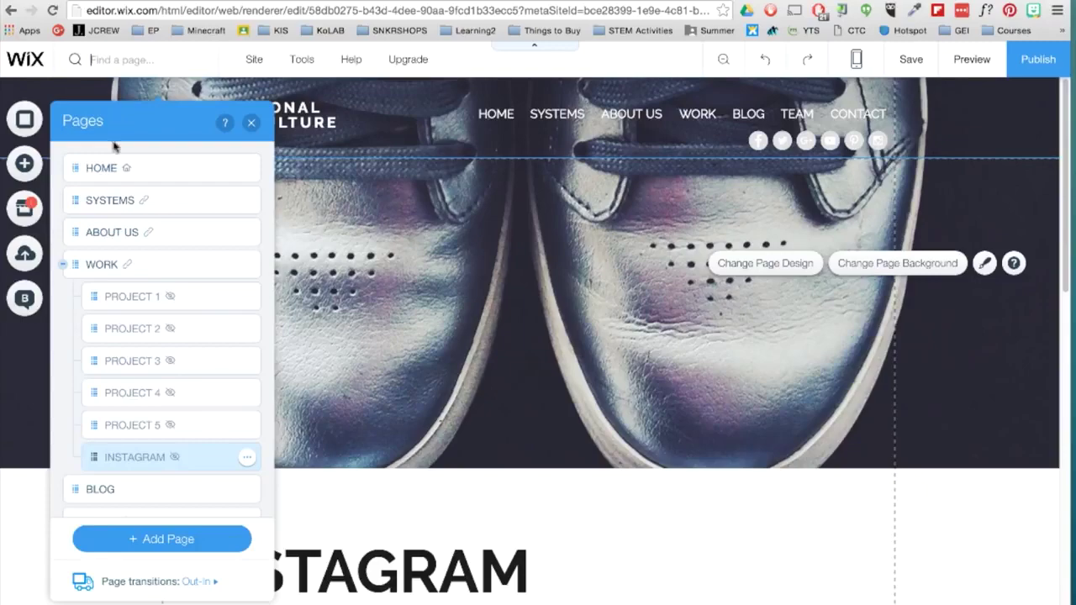
pyautogui.click(112, 169)
pyautogui.click(250, 122)
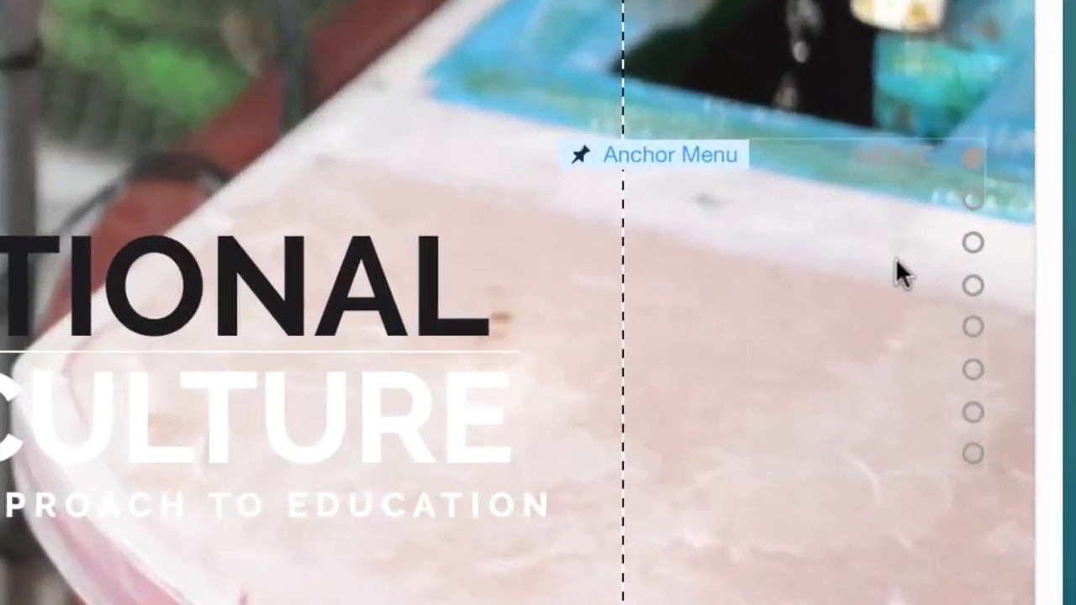
pyautogui.click(897, 272)
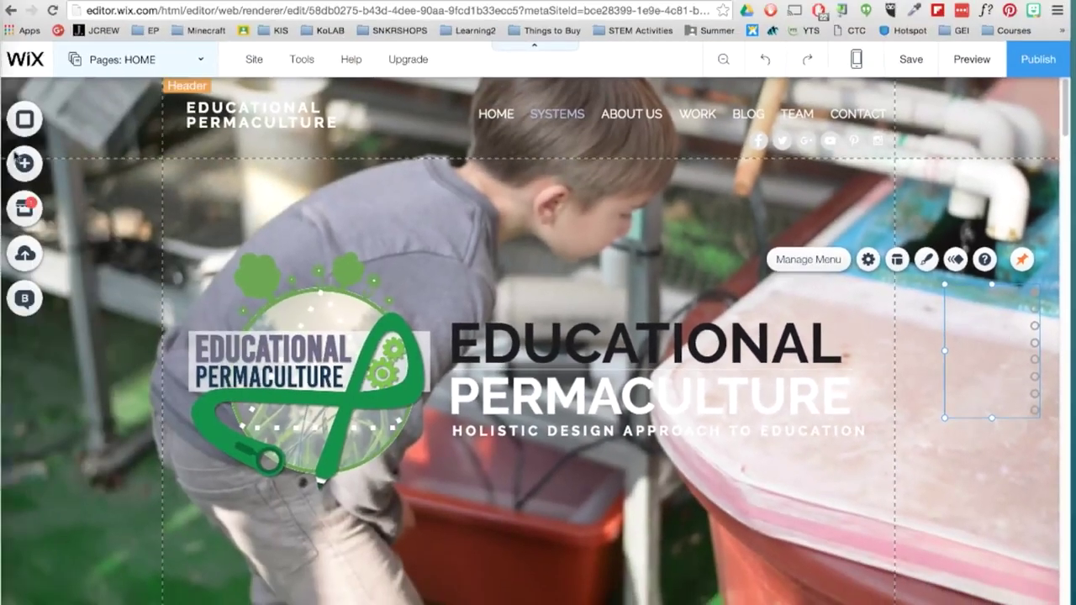
# Add a second anchor menu with black circle markers to the HOME page, beside the existing one
pyautogui.click(24, 163)
pyautogui.click(80, 362)
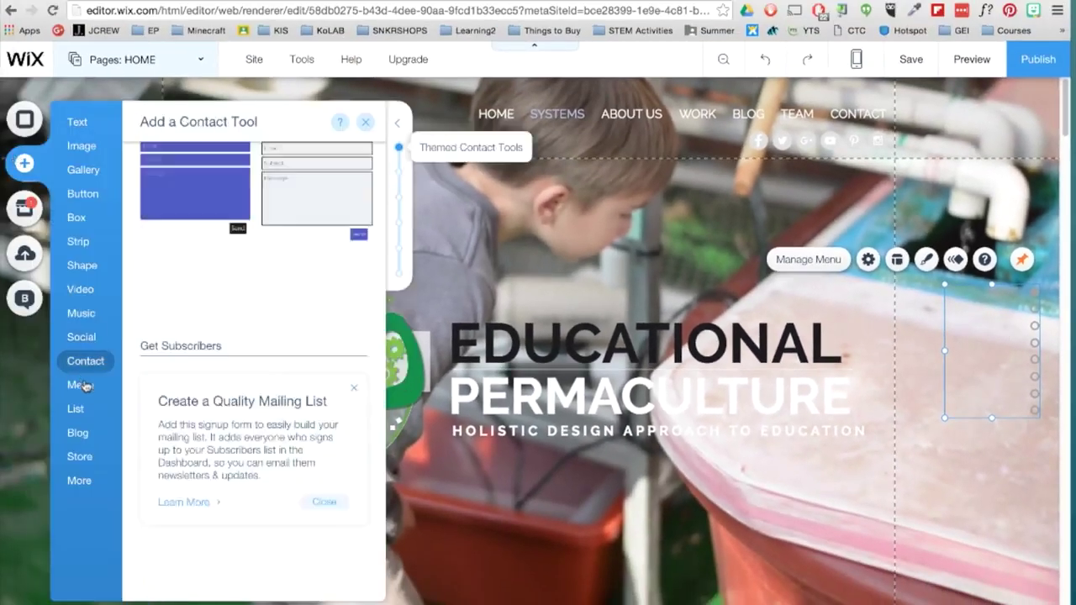
pyautogui.click(81, 385)
pyautogui.click(400, 250)
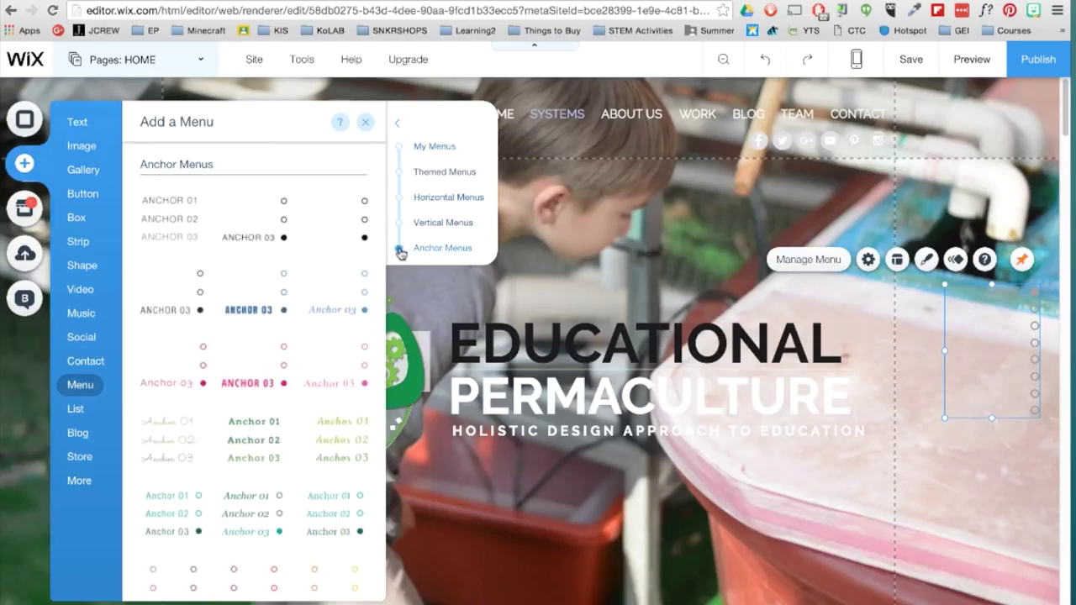
pyautogui.click(248, 222)
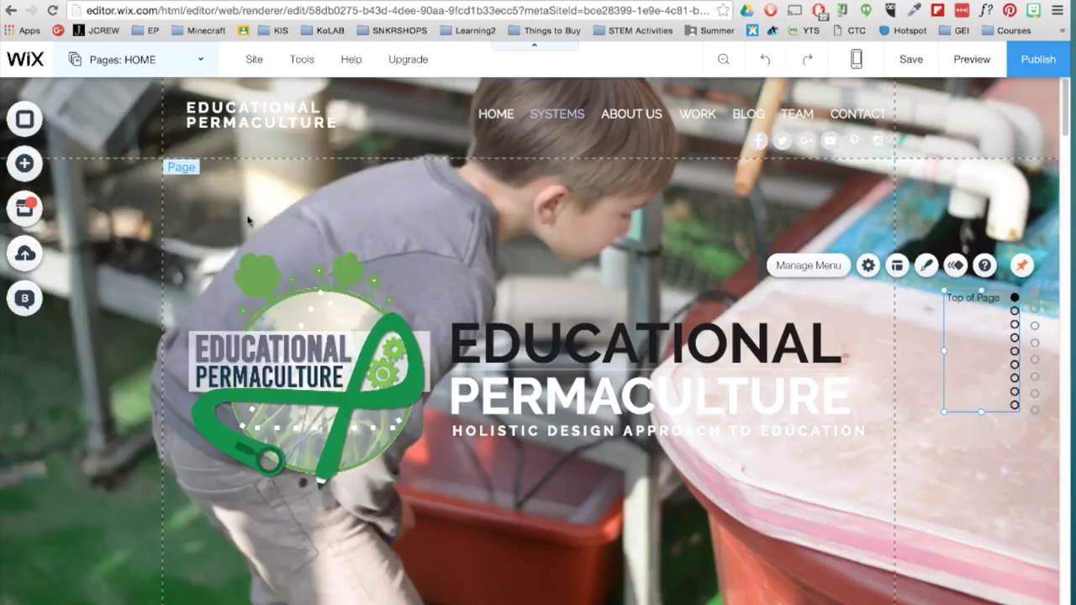
# Preview the HOME page to test the added anchor menu's WORK link, and delete that menu back in the editor
pyautogui.click(967, 64)
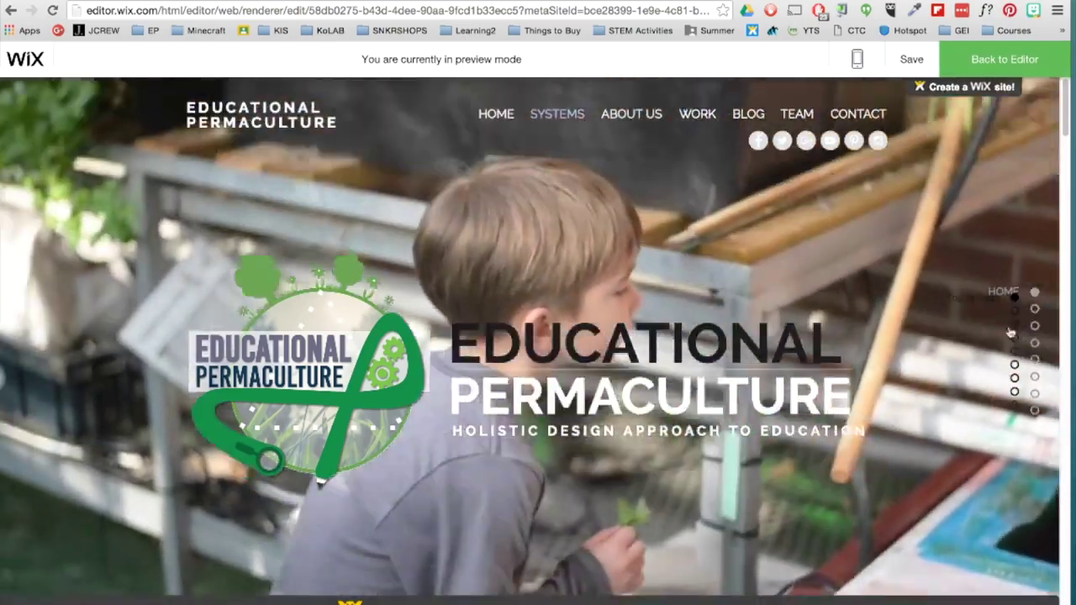
pyautogui.click(1013, 335)
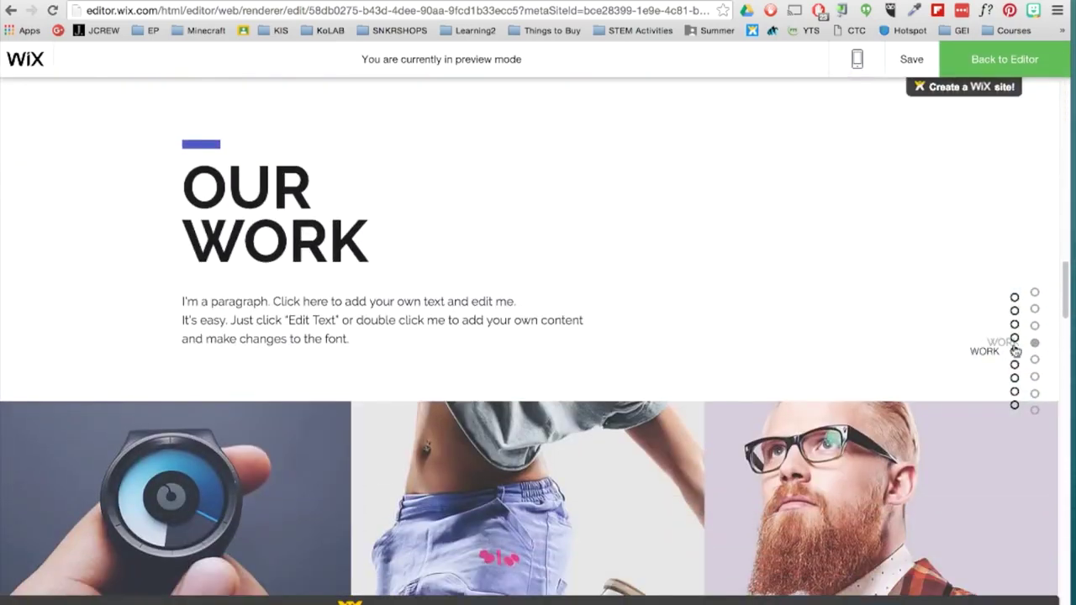
pyautogui.click(1004, 59)
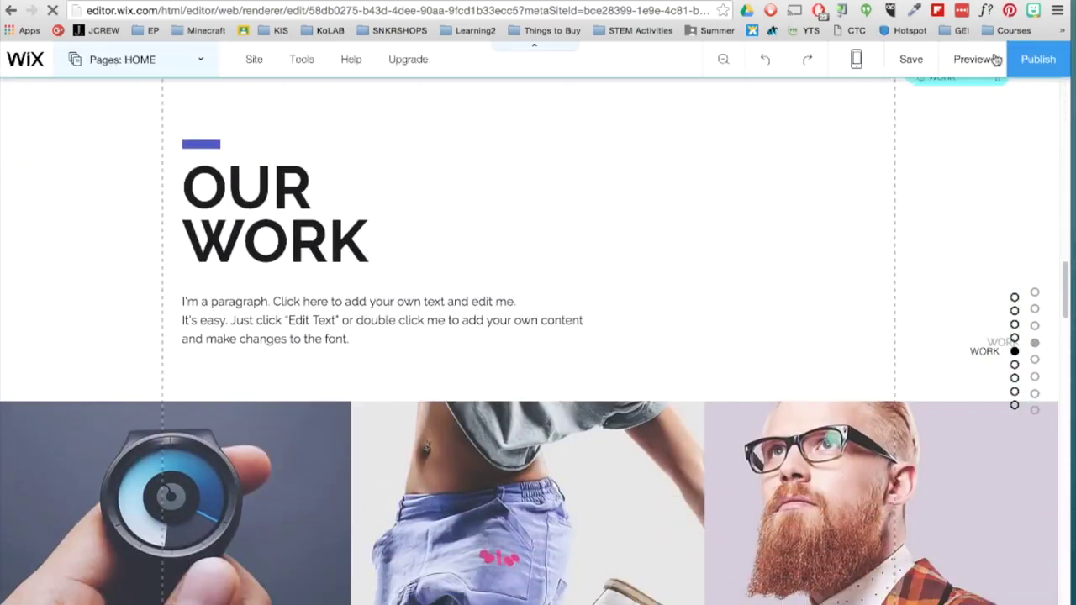
pyautogui.click(984, 357)
pyautogui.press('Delete')
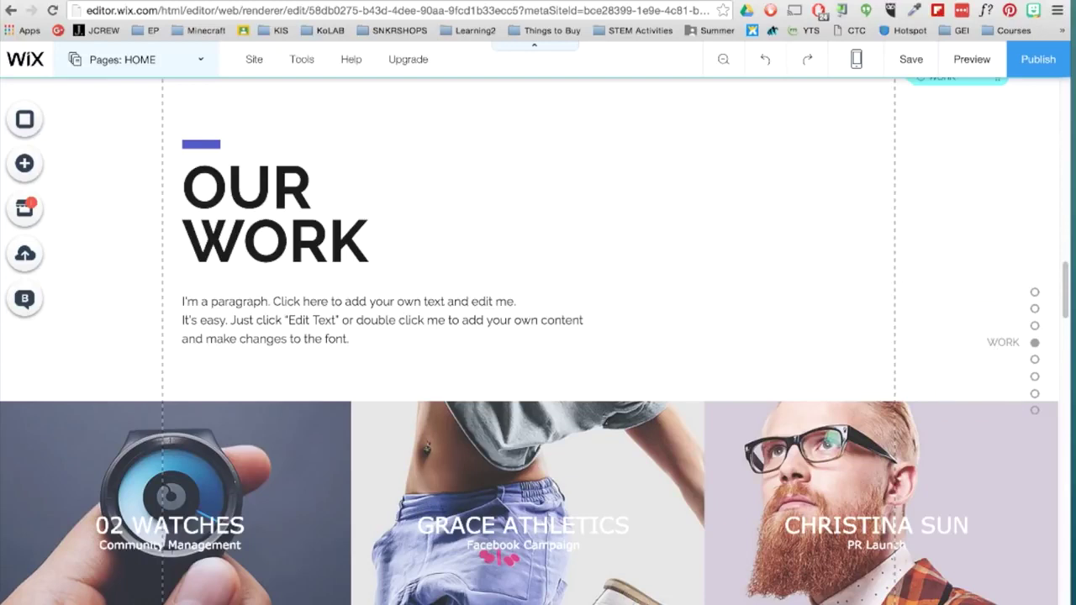
# In the mobile editor, set the WHAT IS EDUCATIONAL PERMACULTURE? heading to 50 px and shorten its text box to fit
pyautogui.click(858, 60)
pyautogui.click(620, 157)
pyautogui.scroll(5, 578, 236)
pyautogui.click(509, 324)
pyautogui.click(468, 285)
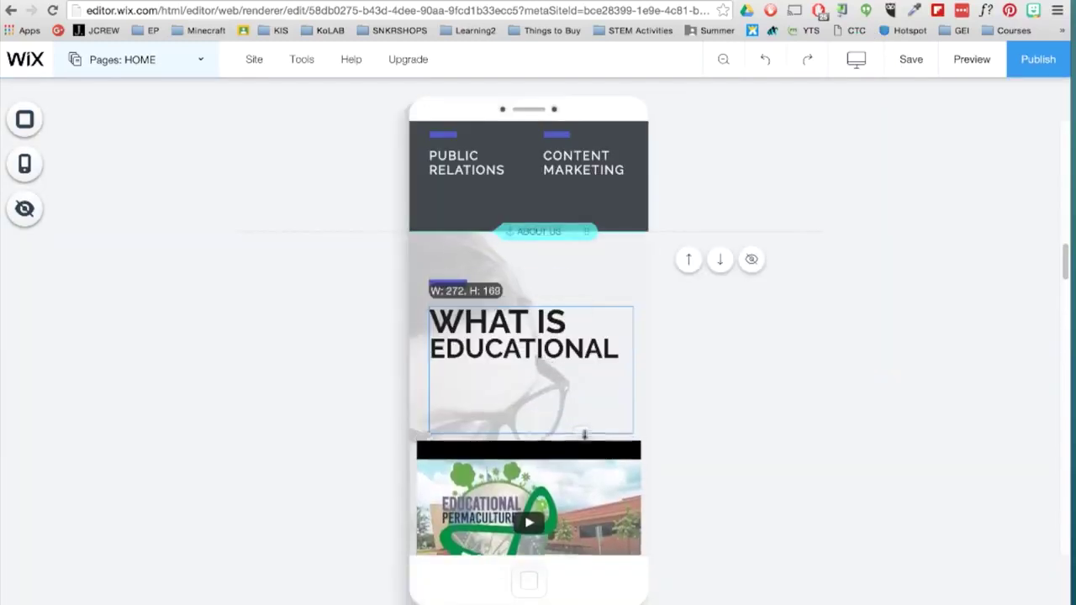
pyautogui.click(500, 282)
pyautogui.moveTo(697, 390); pyautogui.dragTo(707, 390)
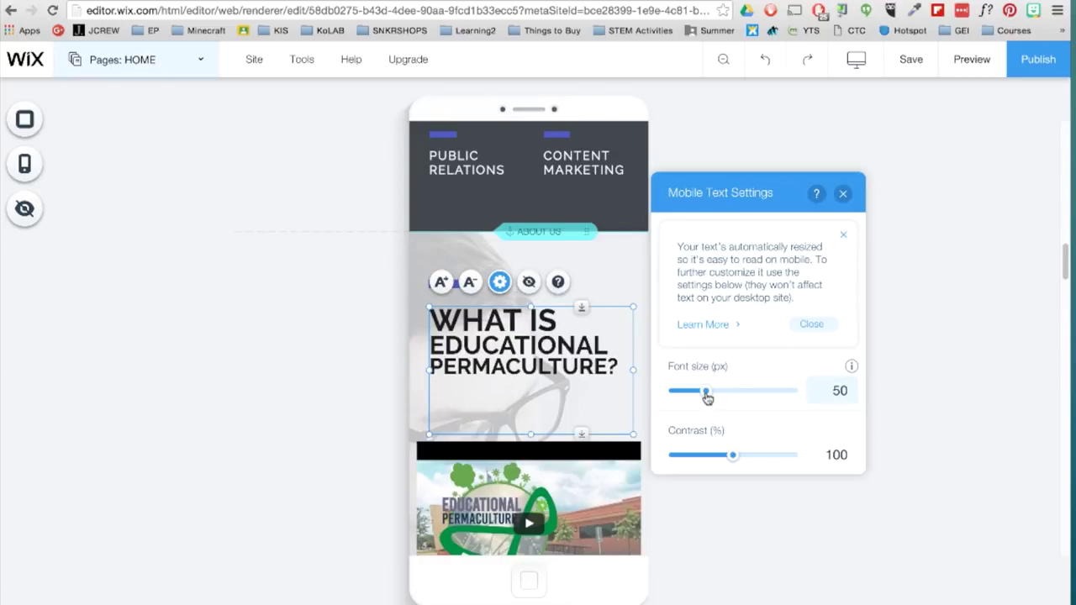
pyautogui.moveTo(580, 433); pyautogui.dragTo(577, 387)
pyautogui.click(842, 193)
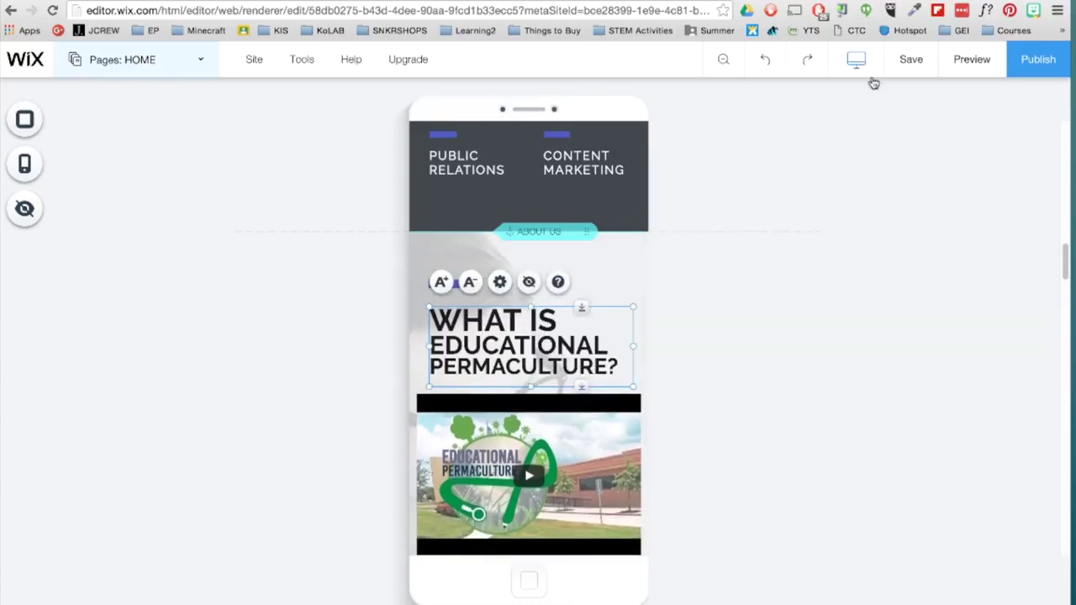
# Return to the desktop editor and publish the site
pyautogui.moveTo(868, 67)
pyautogui.click(612, 126)
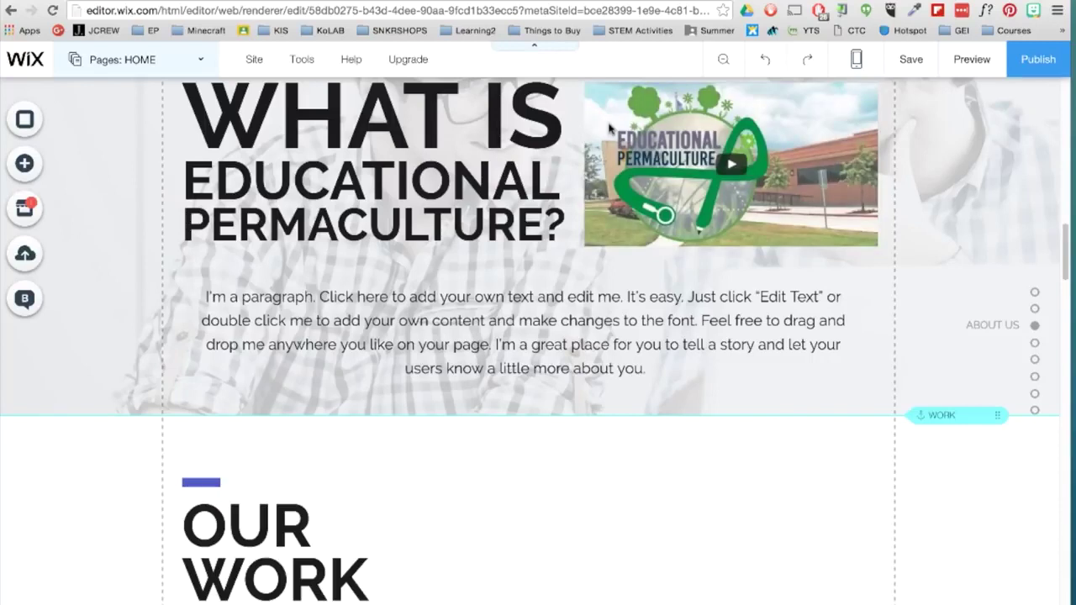
pyautogui.click(1029, 74)
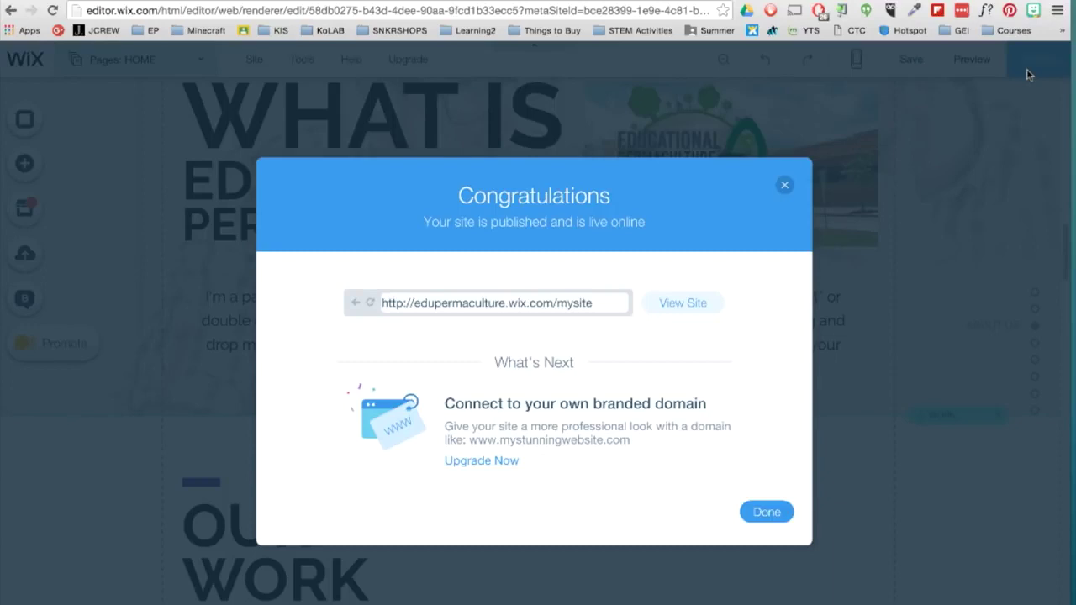
# Open the upgrade offer for a branded domain, compare the yearly plans' prices and features, and return to the editor
pyautogui.click(492, 465)
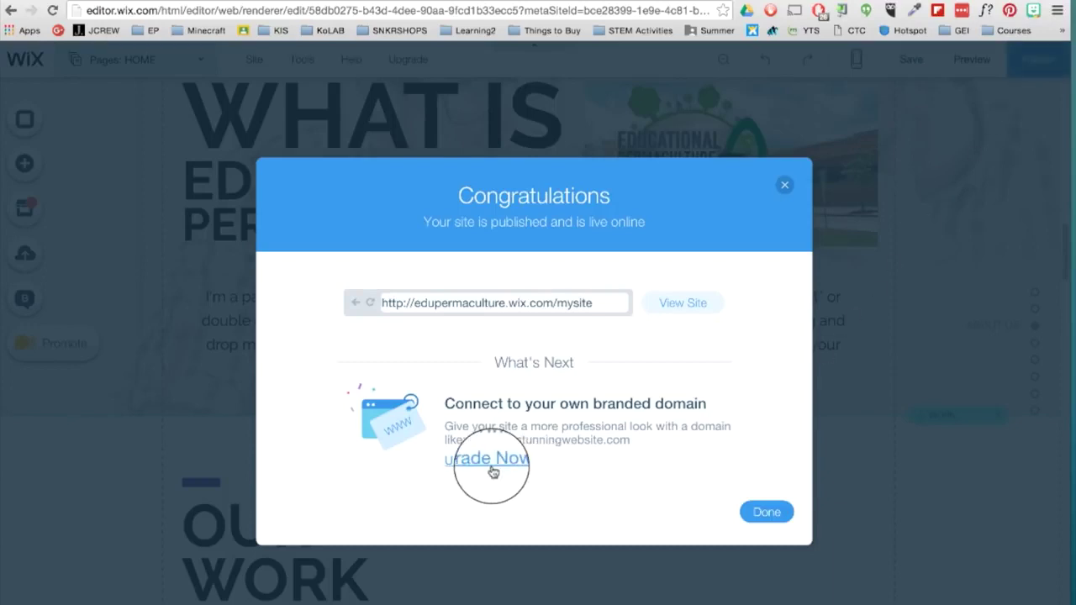
pyautogui.scroll(-3, 493, 470)
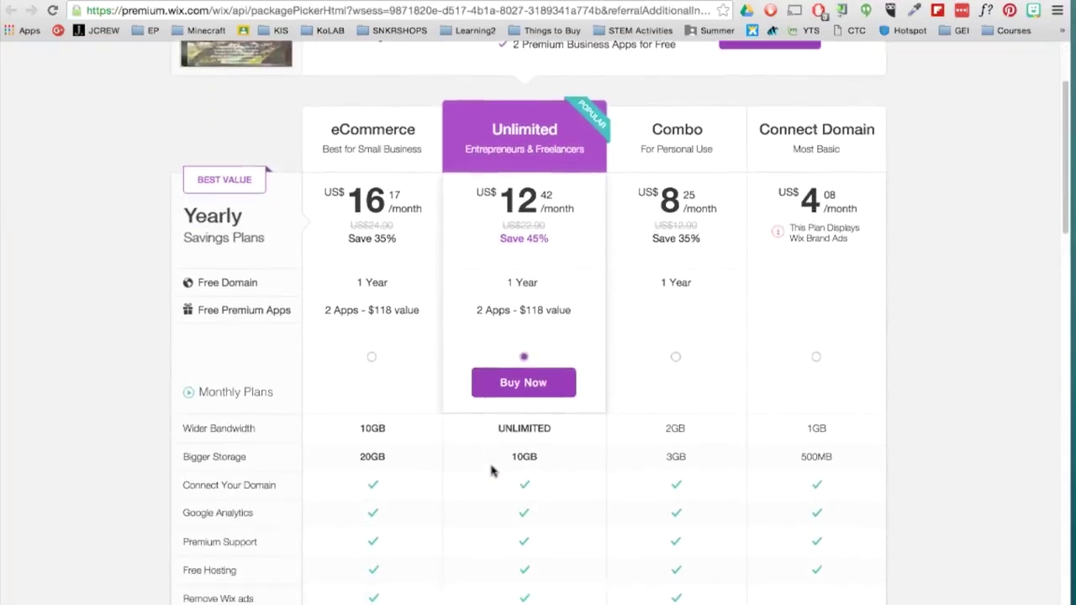
pyautogui.scroll(-2, 492, 471)
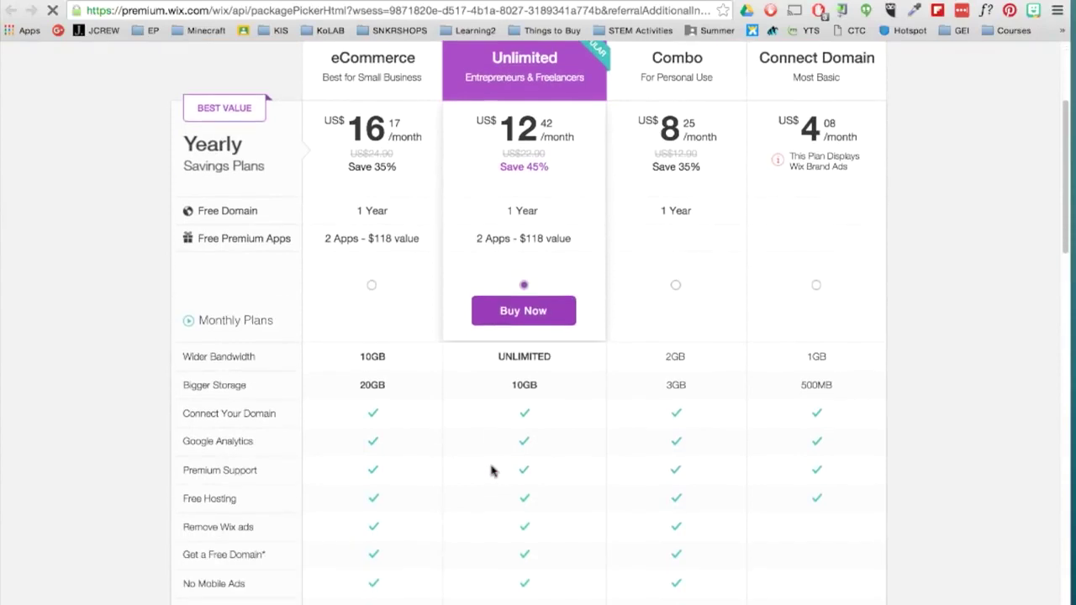
pyautogui.scroll(-1, 493, 471)
pyautogui.scroll(-5, 493, 470)
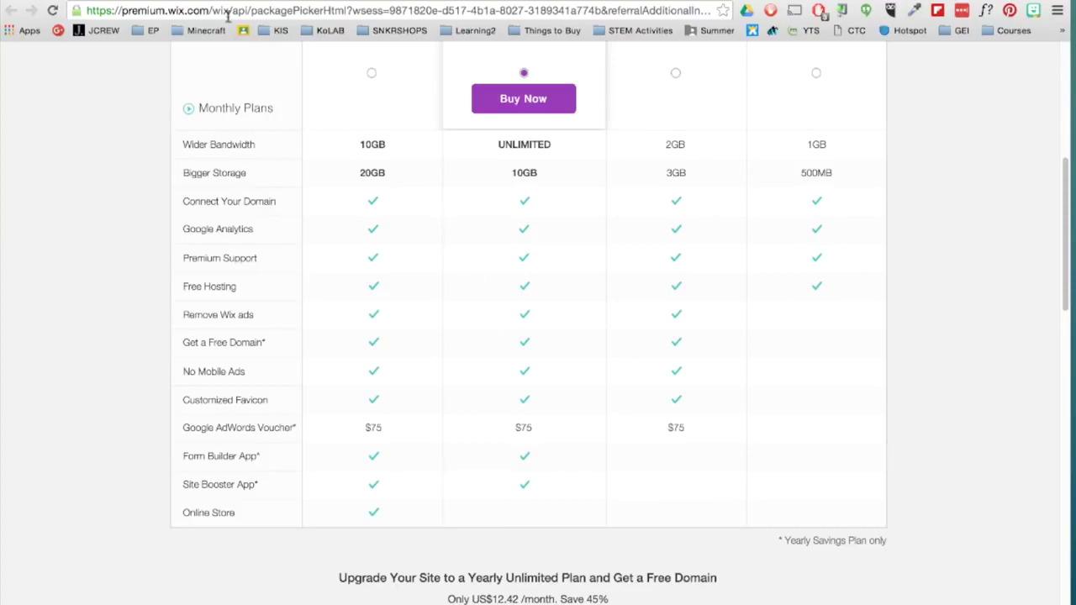
pyautogui.click(168, 1)
# Open the site history and view the saved version from 24 Apr, 2016 10:32AM
pyautogui.scroll(5, 561, 340)
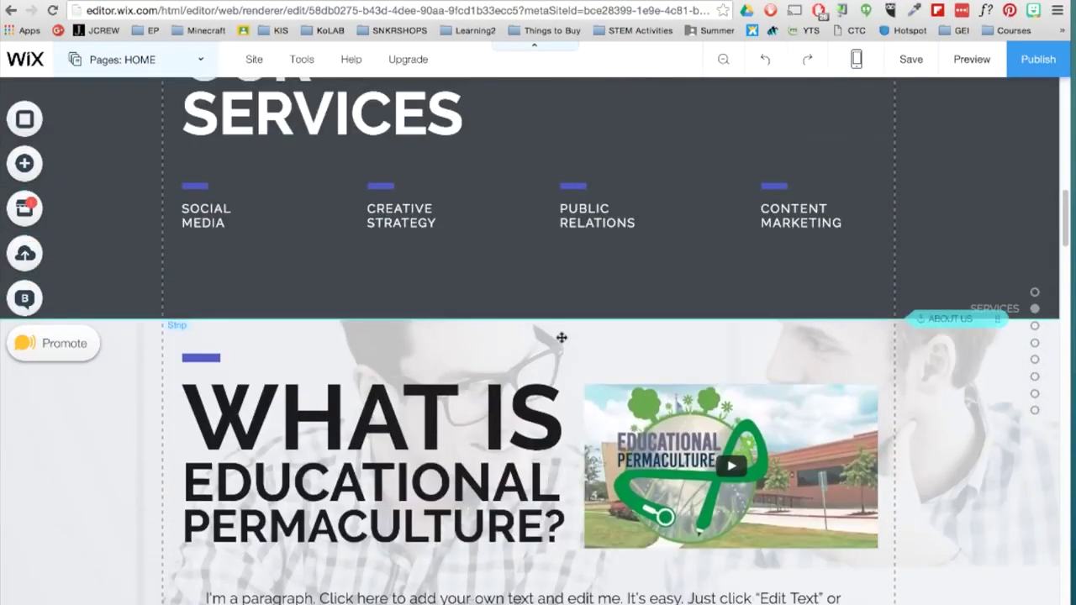
pyautogui.click(253, 59)
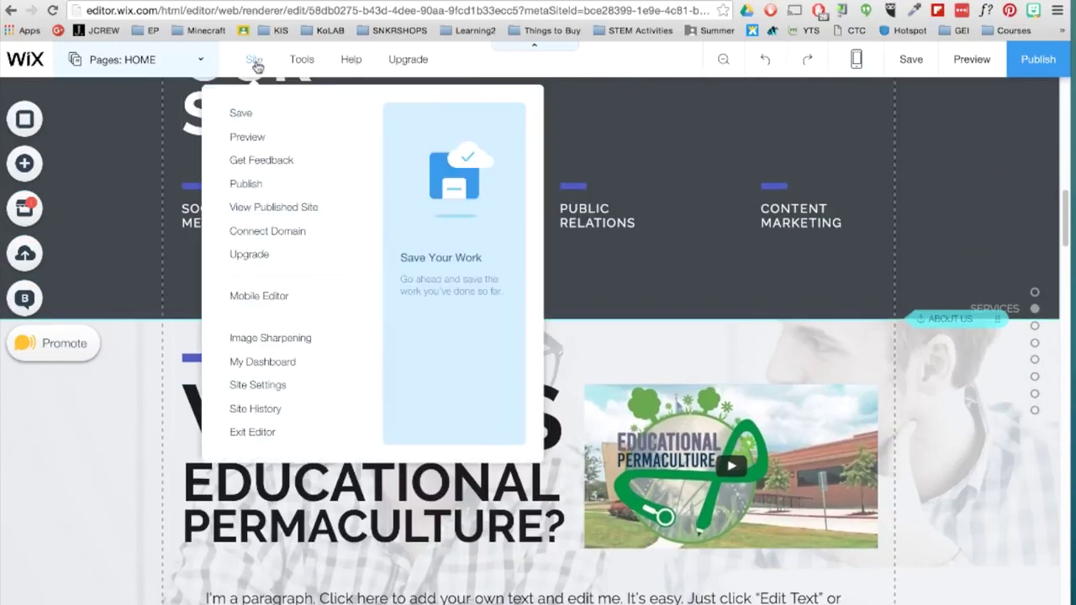
pyautogui.click(274, 414)
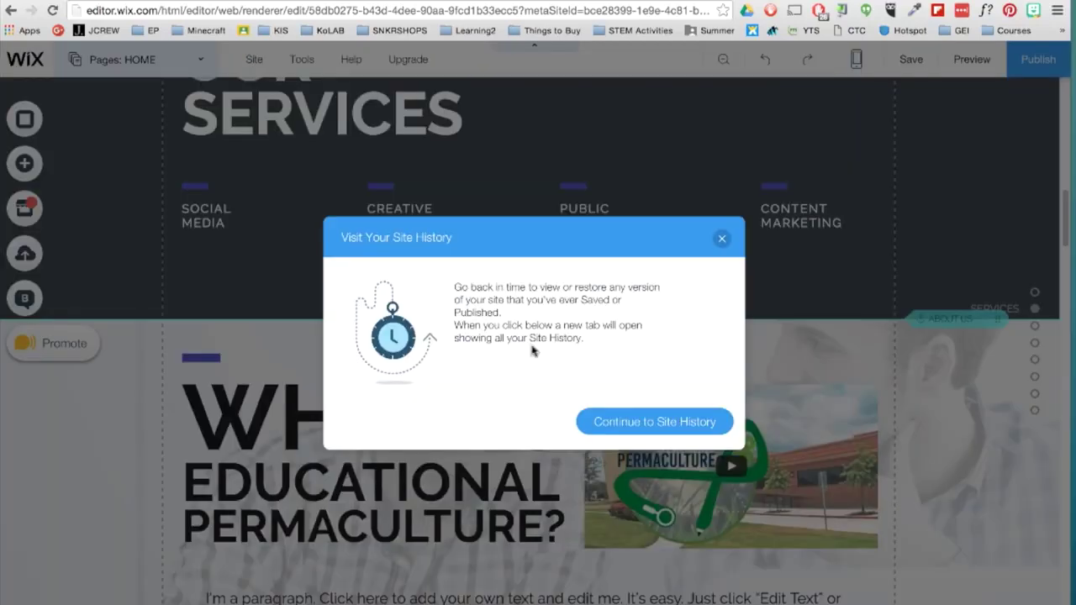
pyautogui.click(655, 425)
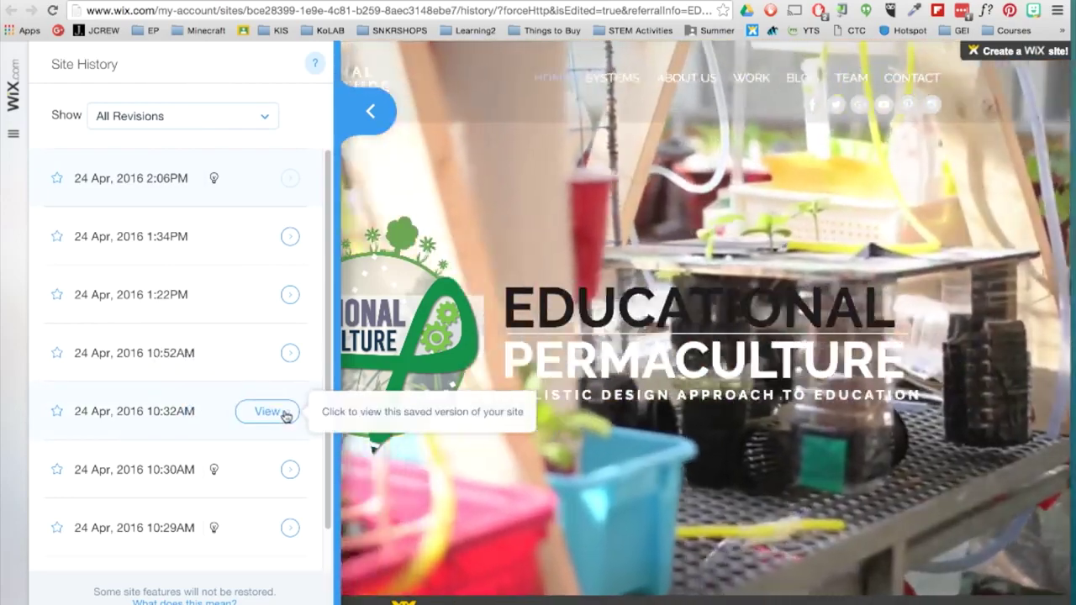
pyautogui.click(268, 412)
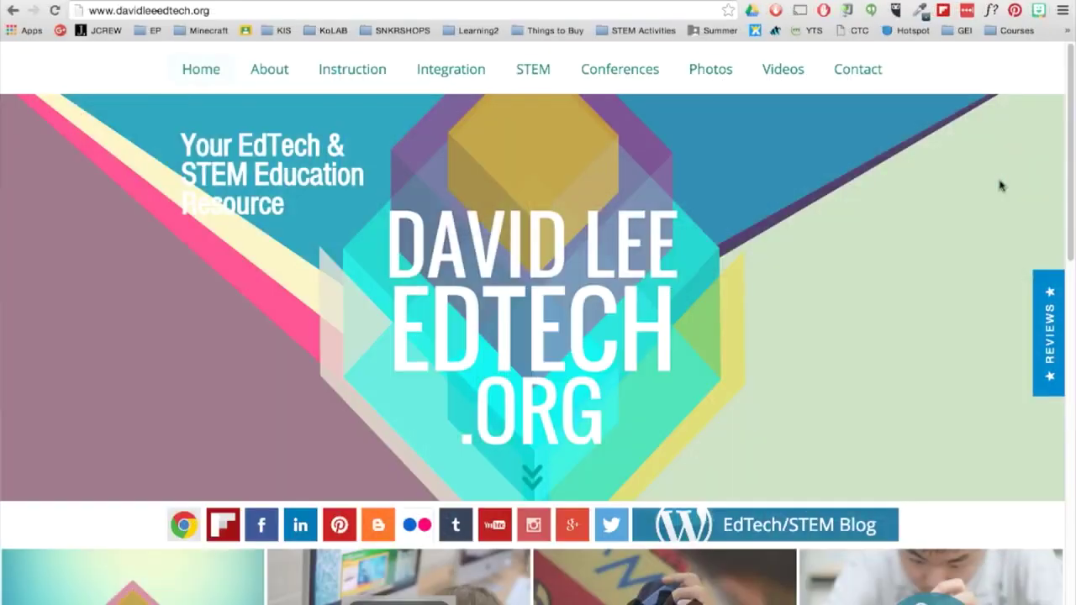
# Browse the example EdTech website's home page tiles, its Videos page and its Contact page
pyautogui.scroll(-5, 1000, 185)
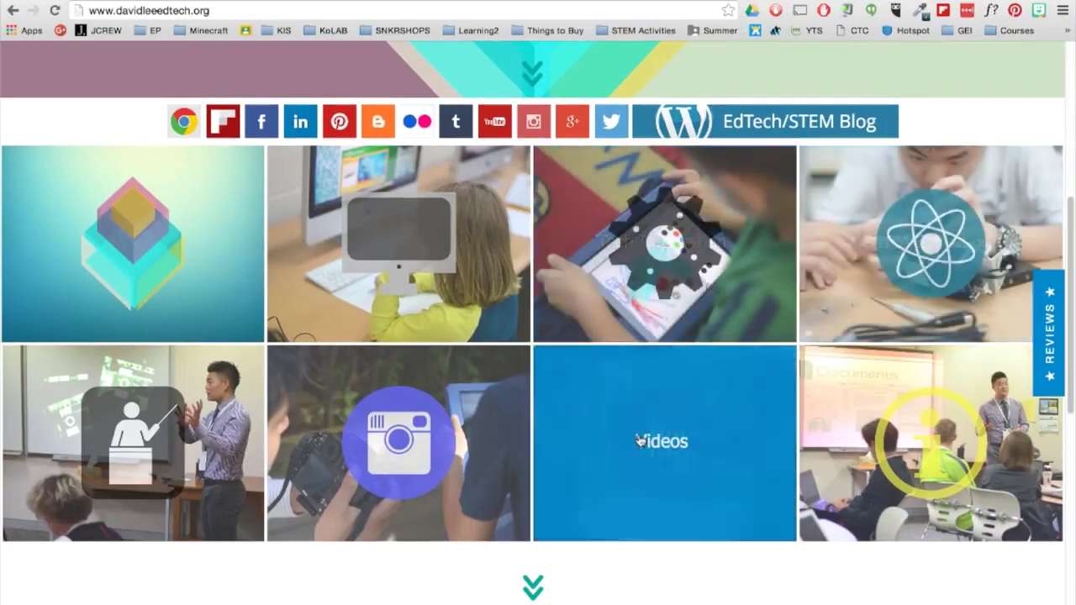
pyautogui.click(639, 440)
pyautogui.scroll(-10, 937, 437)
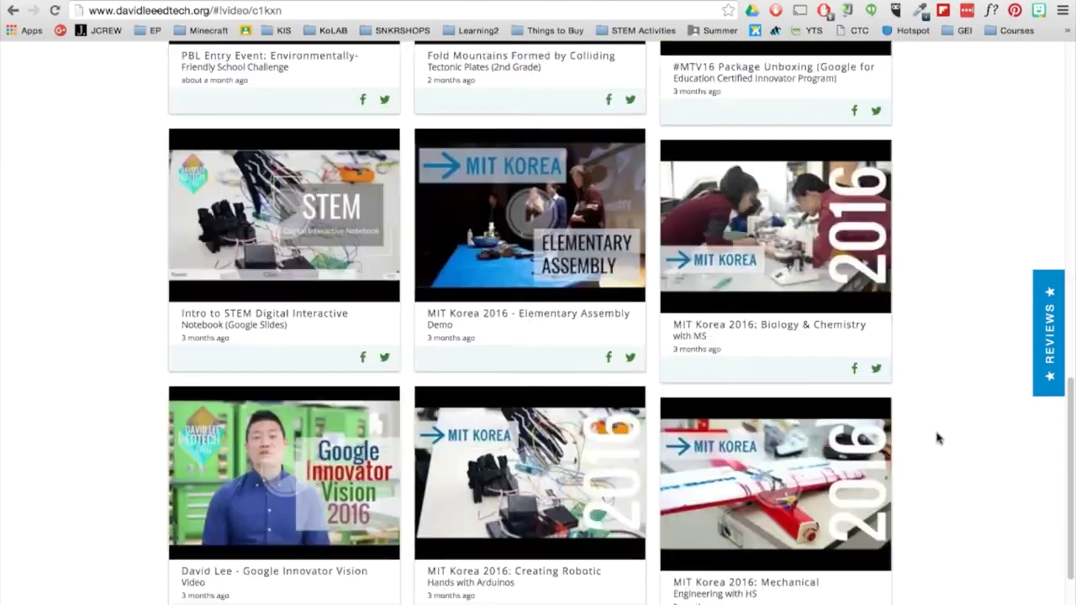
pyautogui.scroll(10, 938, 437)
pyautogui.click(857, 69)
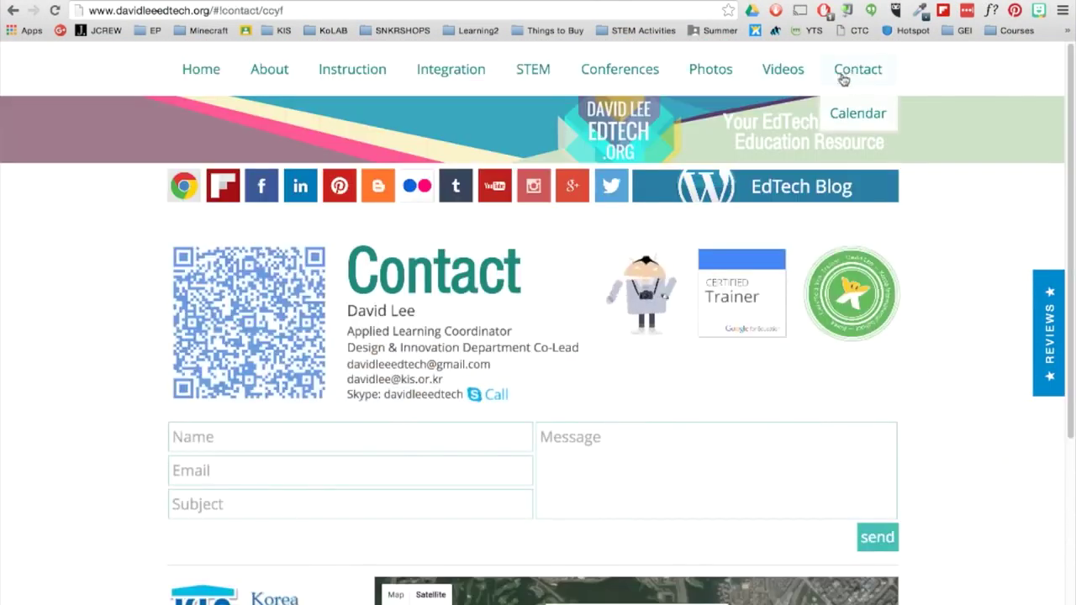
pyautogui.scroll(-3, 149, 305)
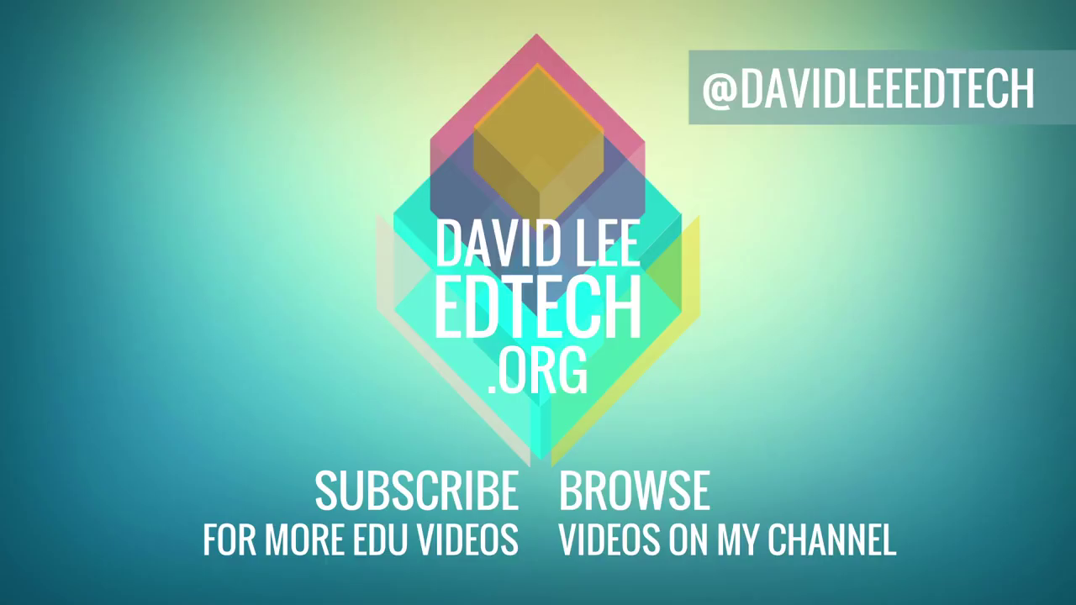